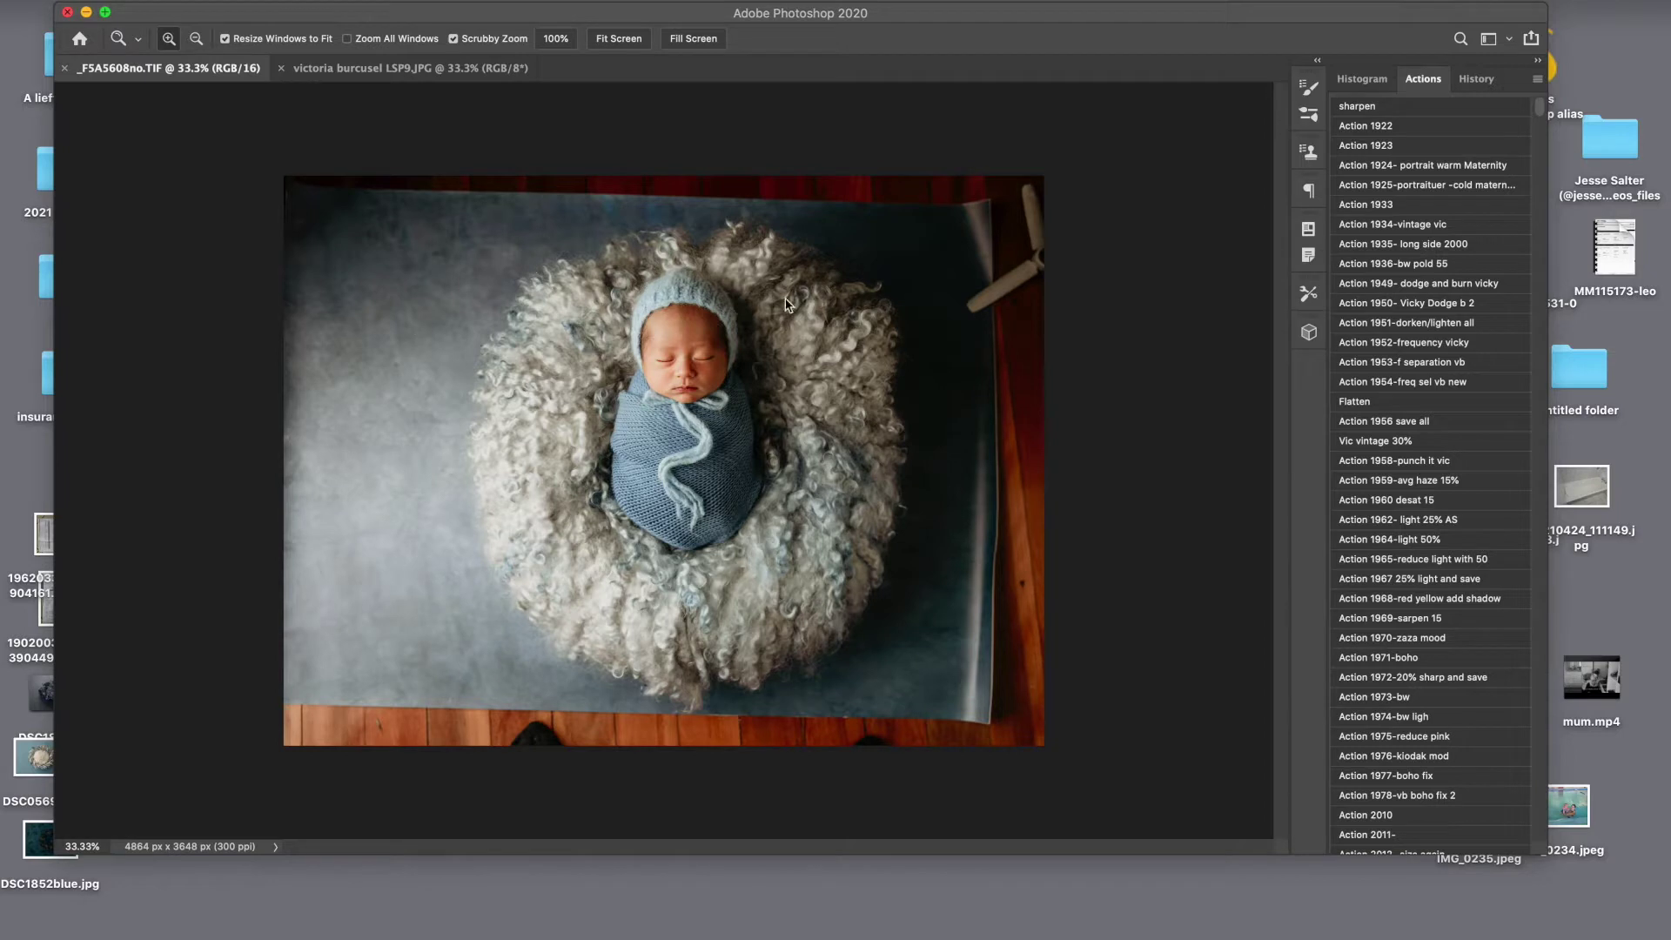
Compare the basket backdrop with the newborn photo, ending on the newborn photo.
left_click(336, 68)
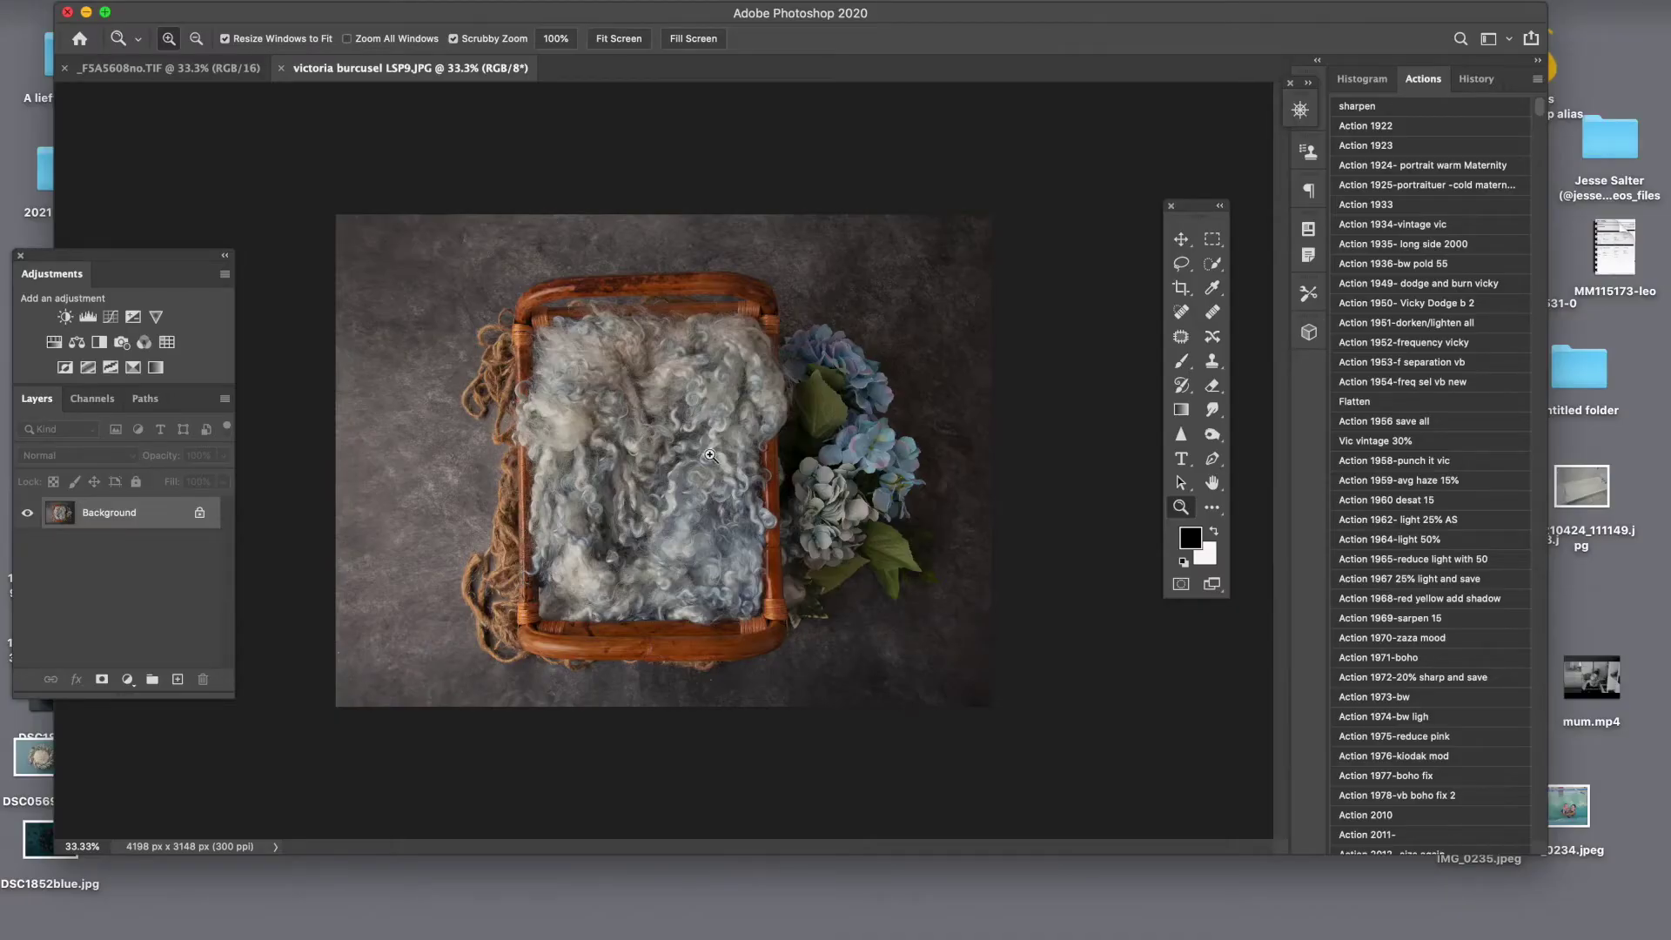
left_click(209, 69)
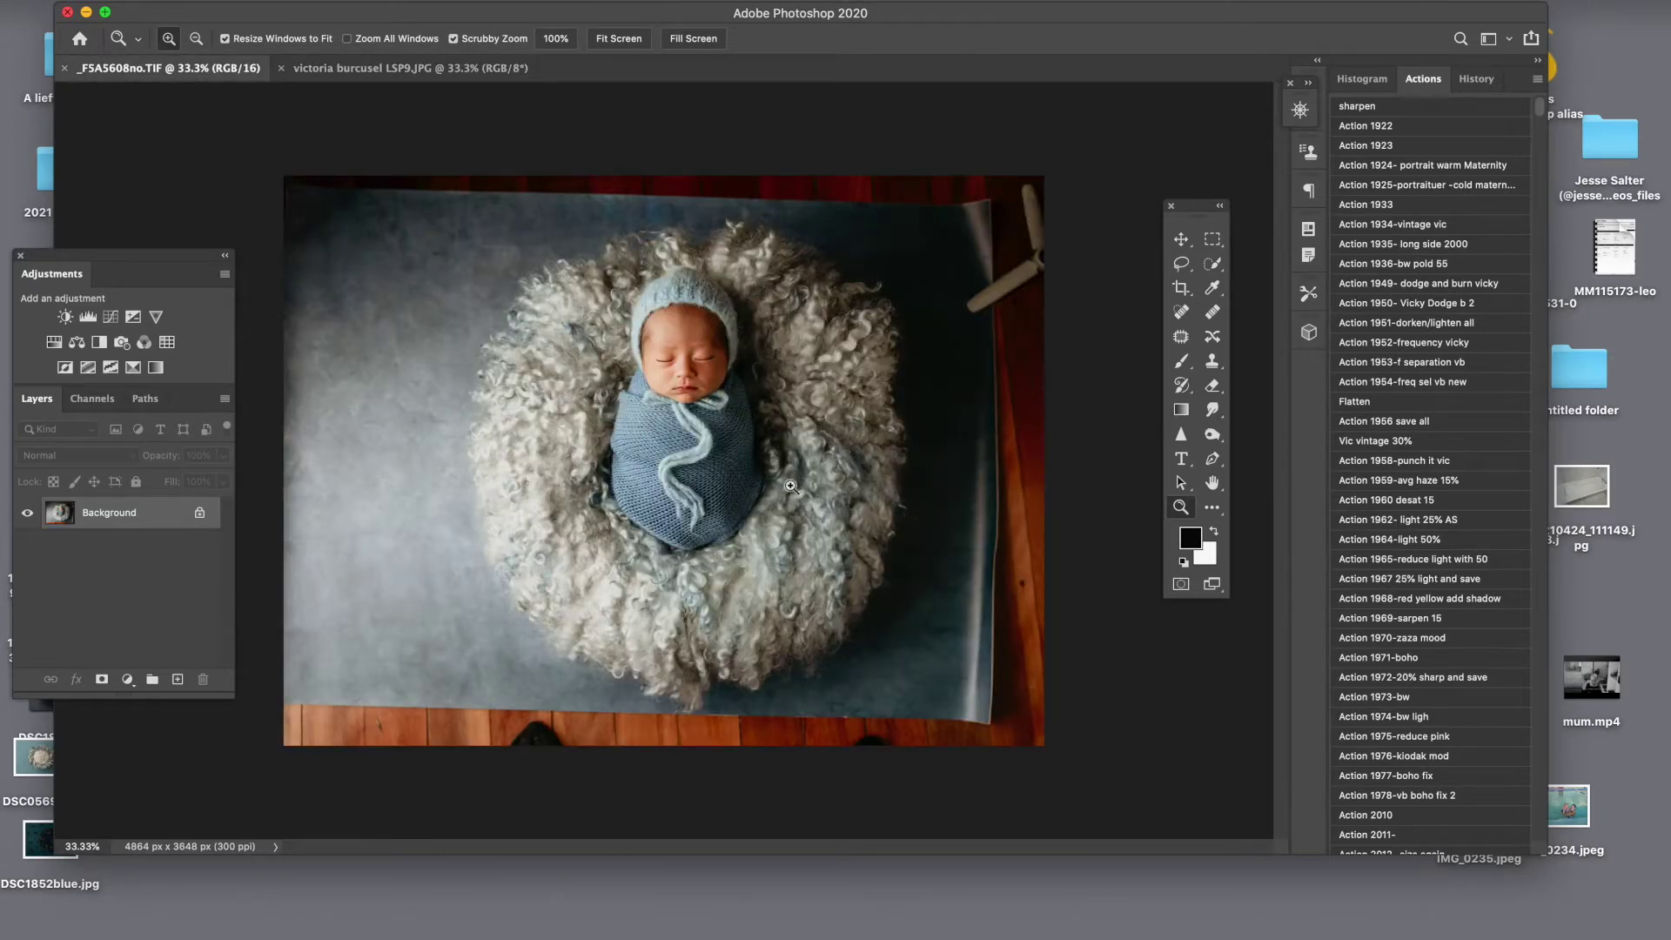
left_click(496, 67)
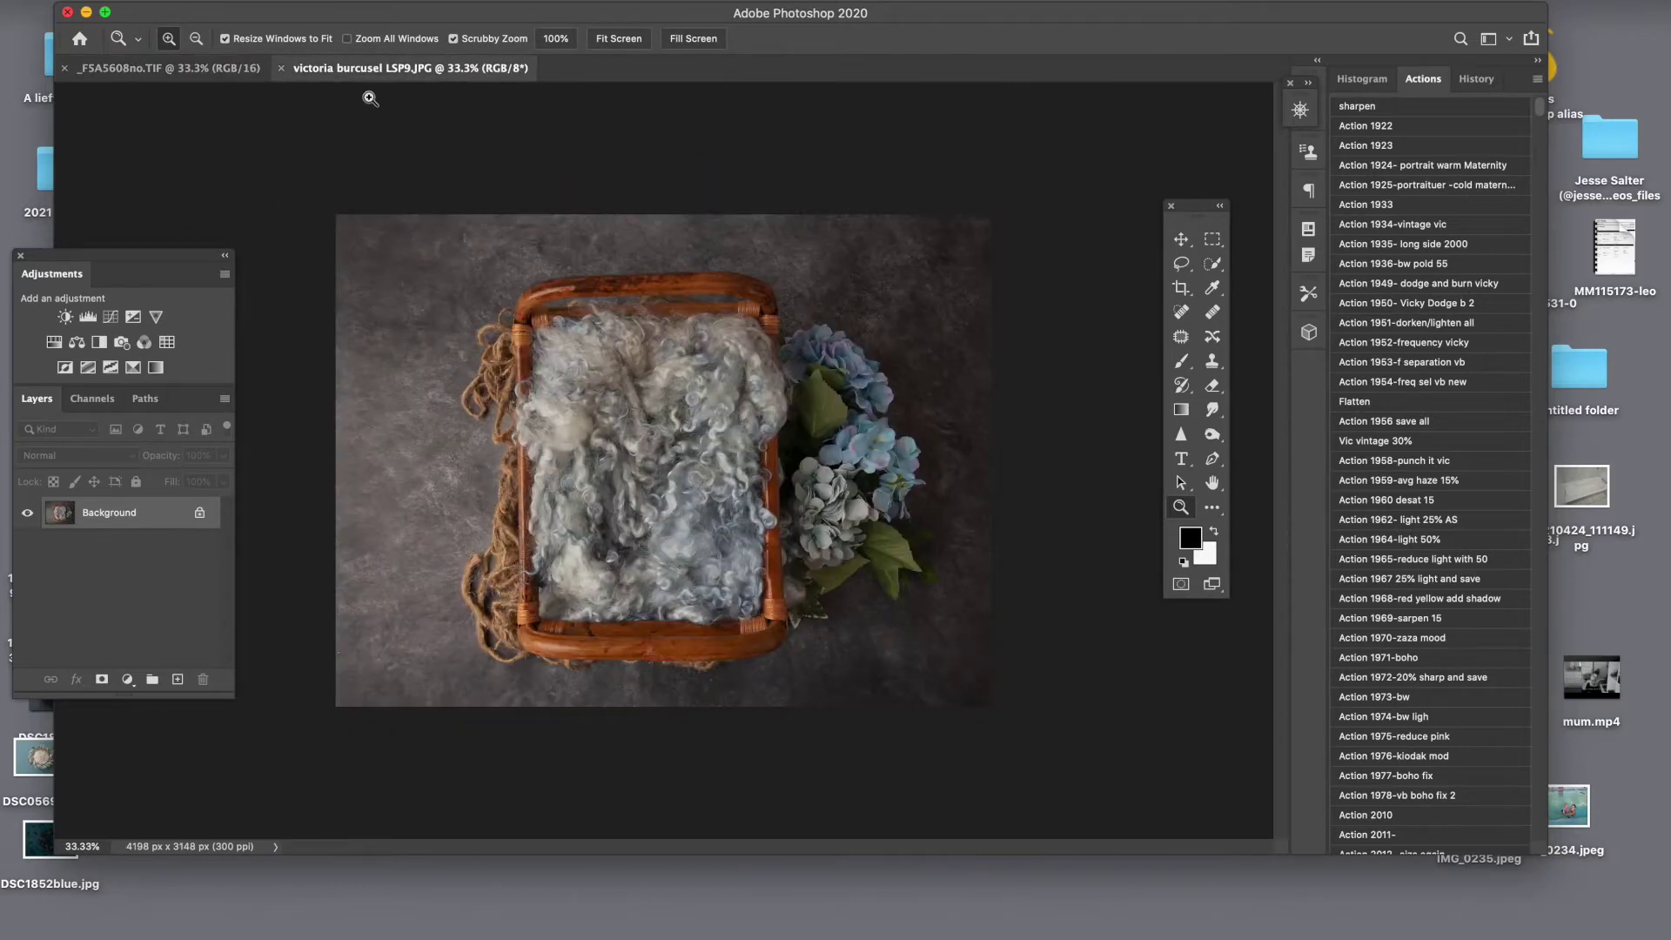
left_click(165, 67)
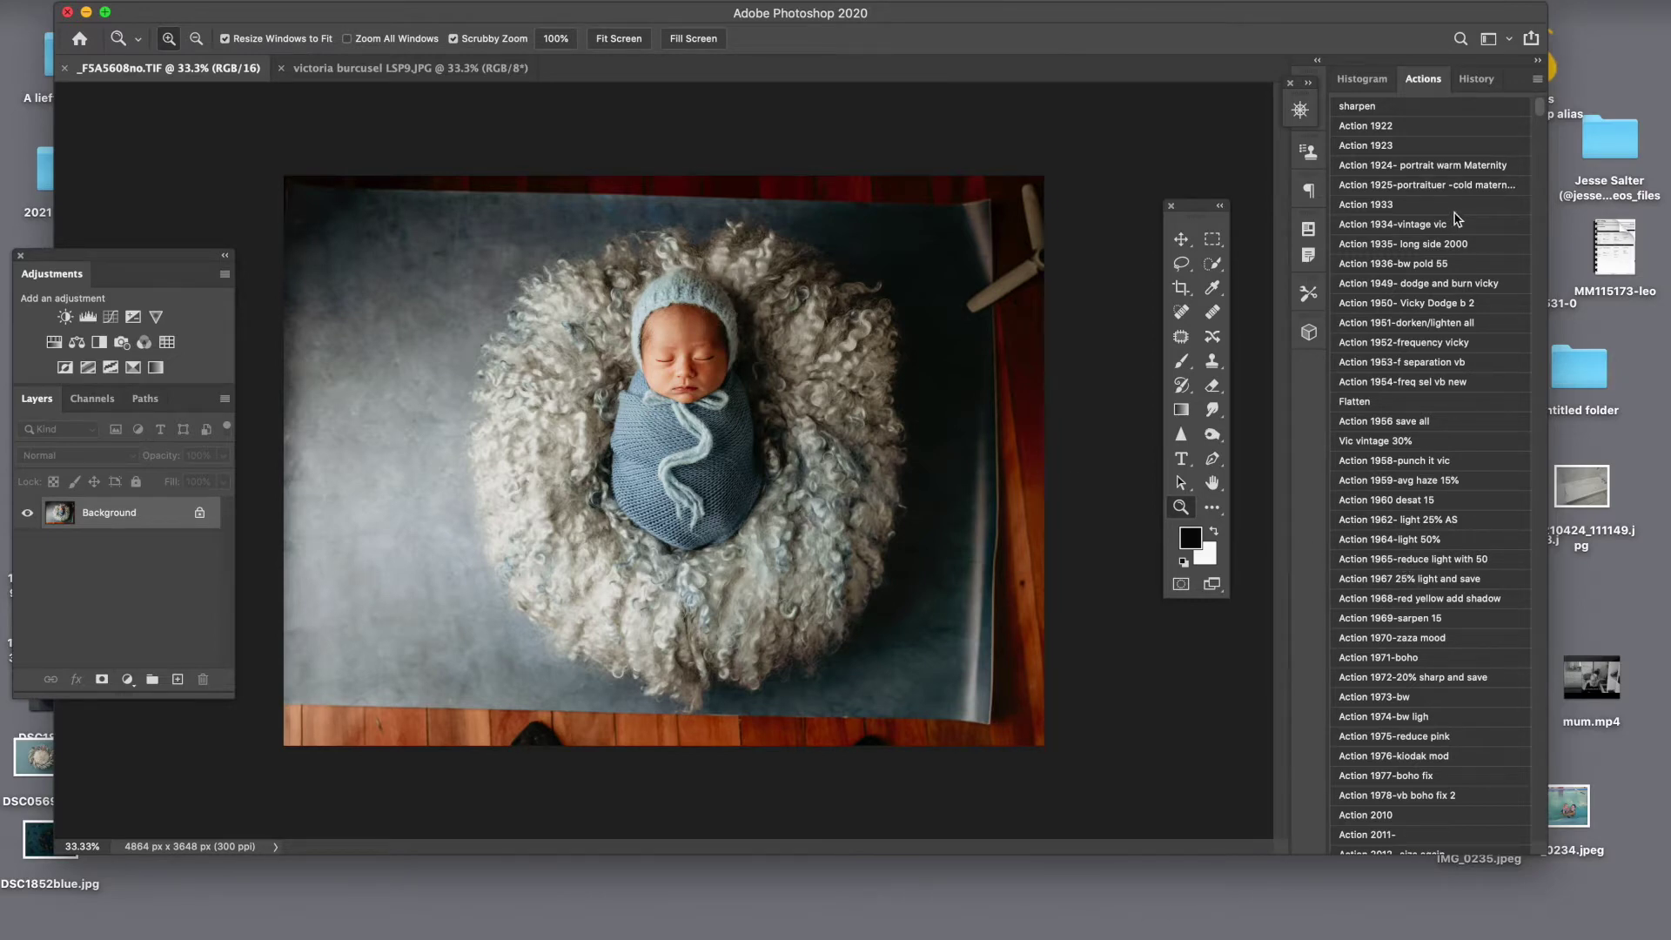
Play Lighten the Shadows, invert its mask, and set a soft round brush at 39% opacity.
mouse_move(1536, 121)
left_mouse_down()
mouse_move(1558, 143)
mouse_move(1573, 248)
left_mouse_up()
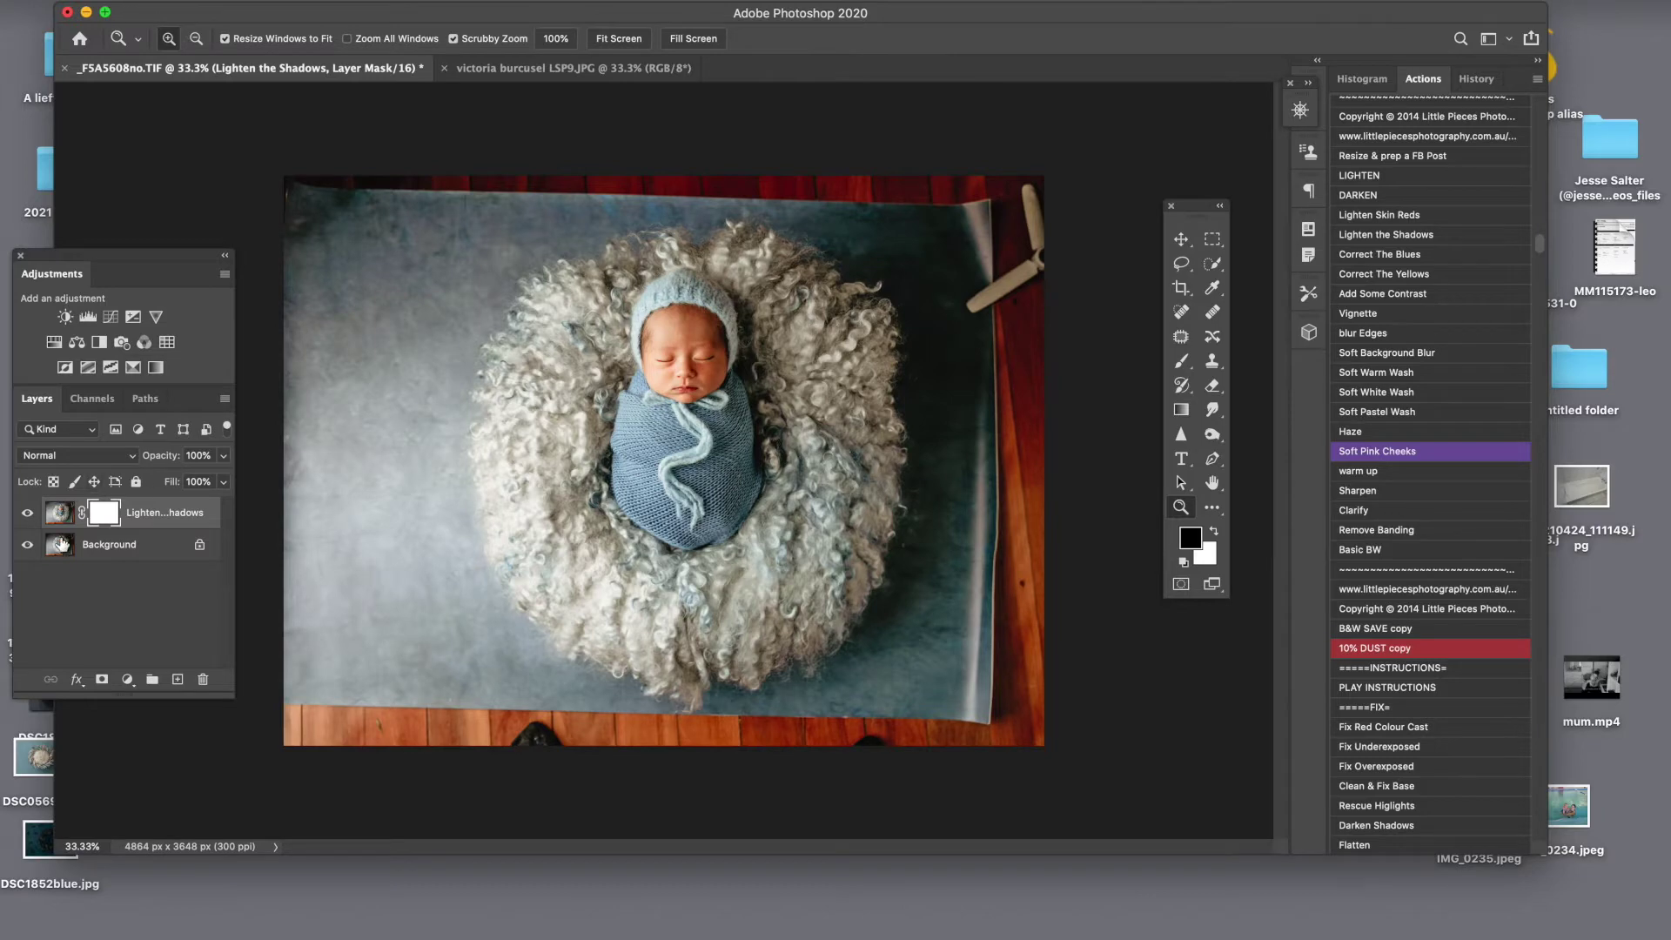
key("super+i")
key("b")
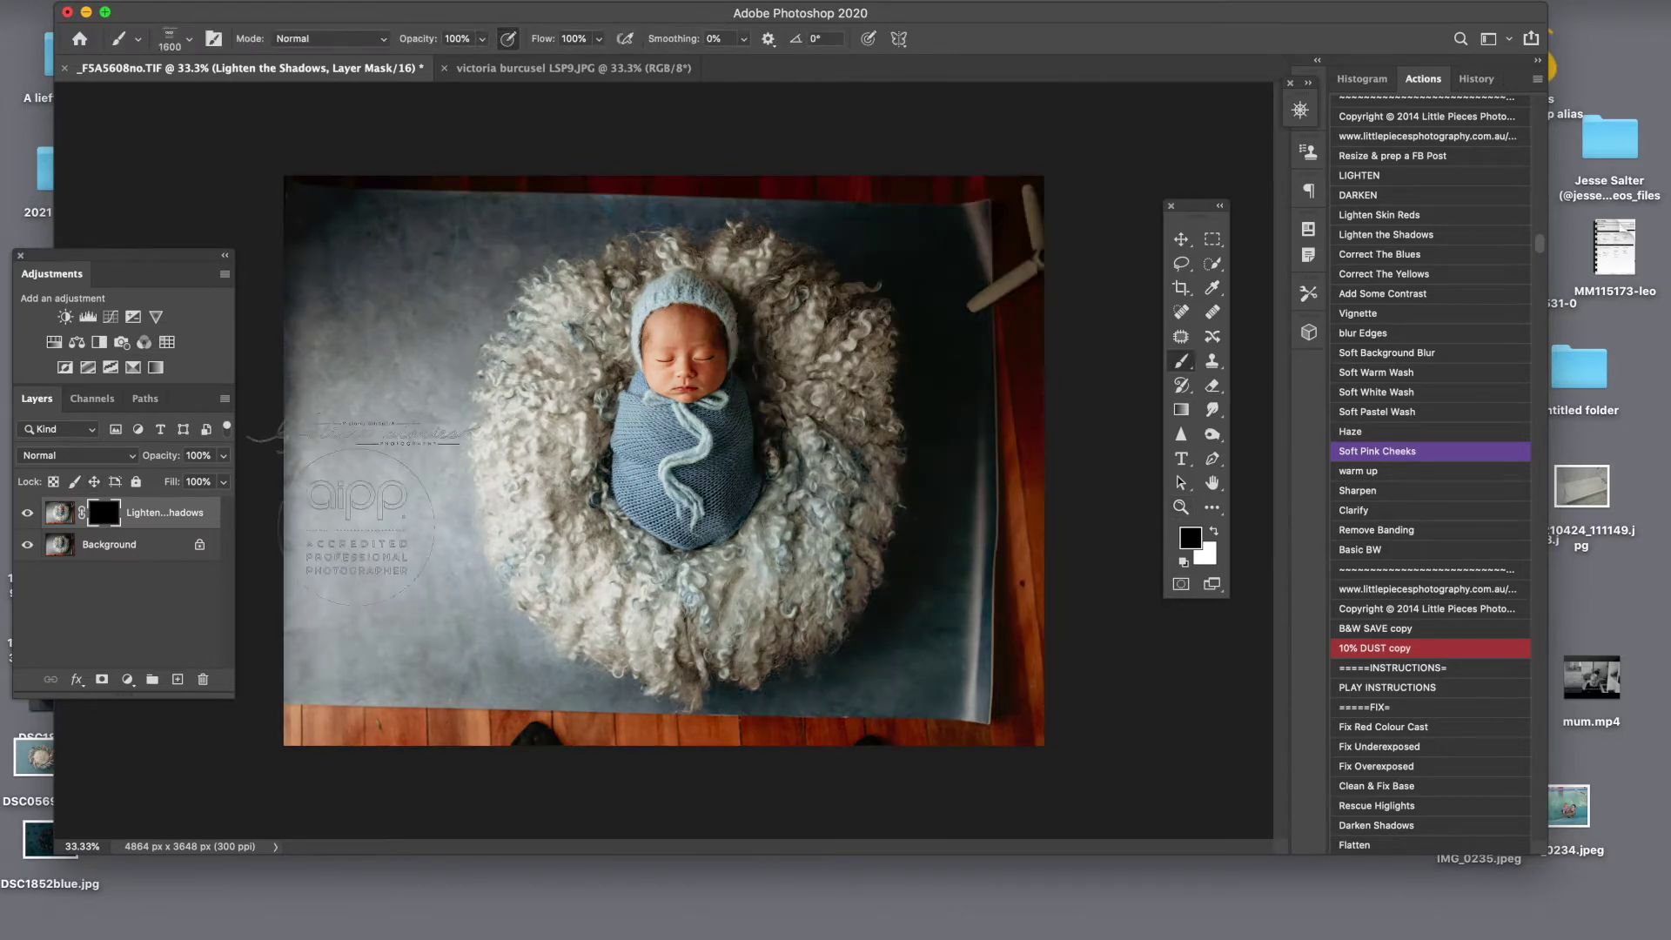
left_click(190, 40)
left_click(152, 233)
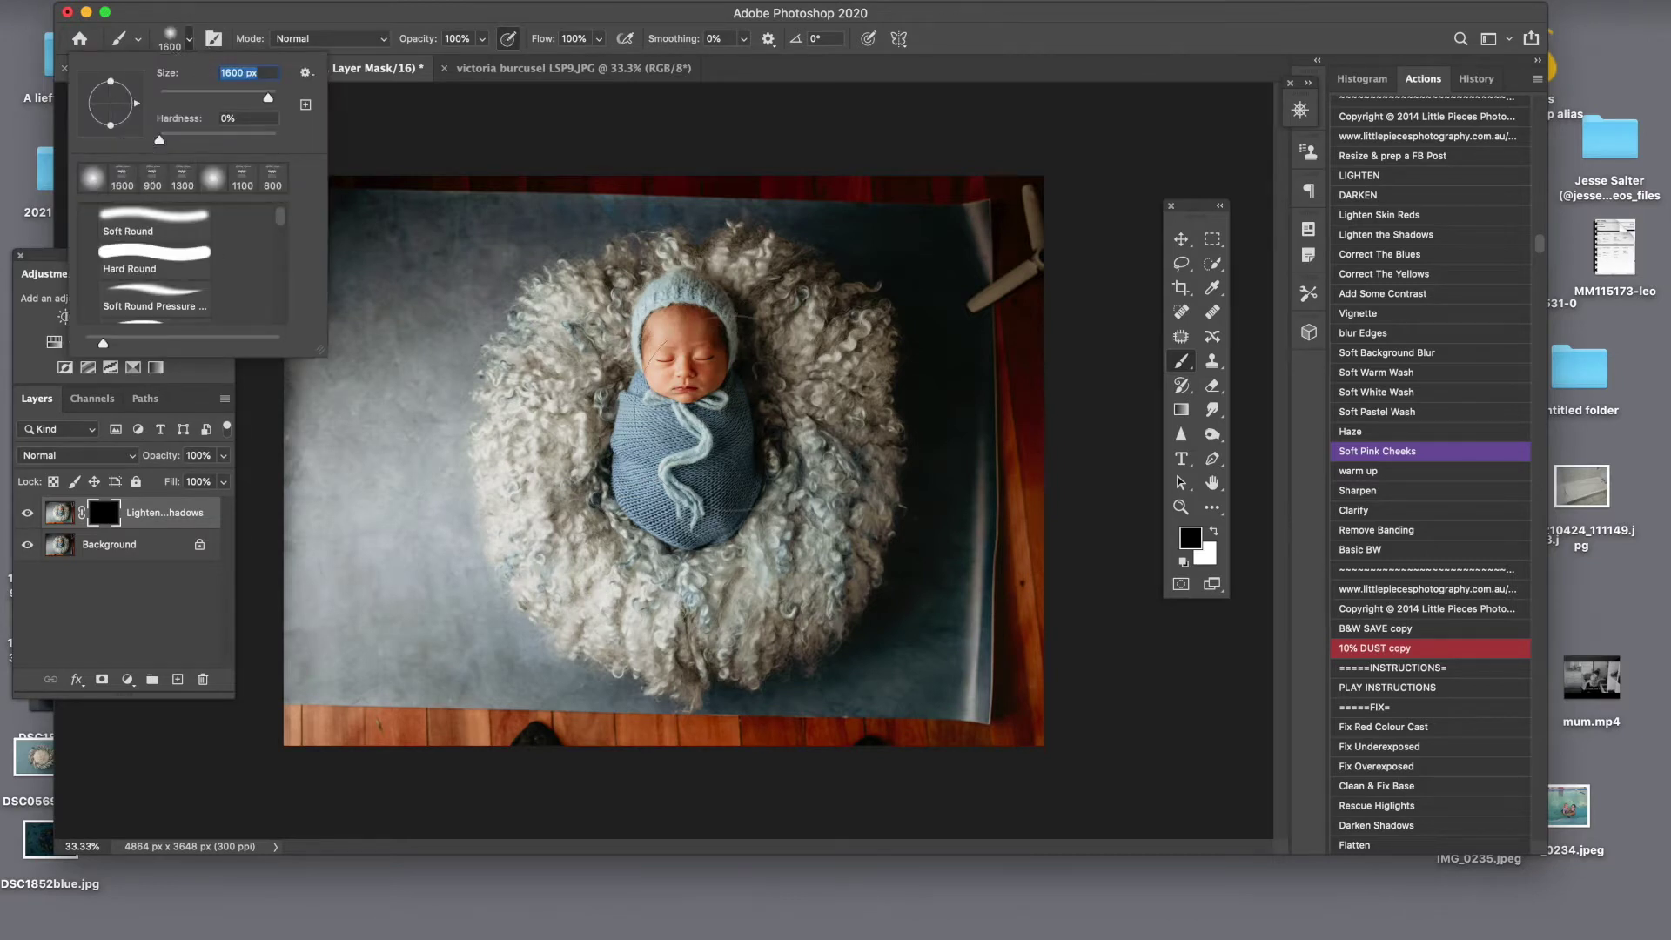
key("BackSpace")
key("Return")
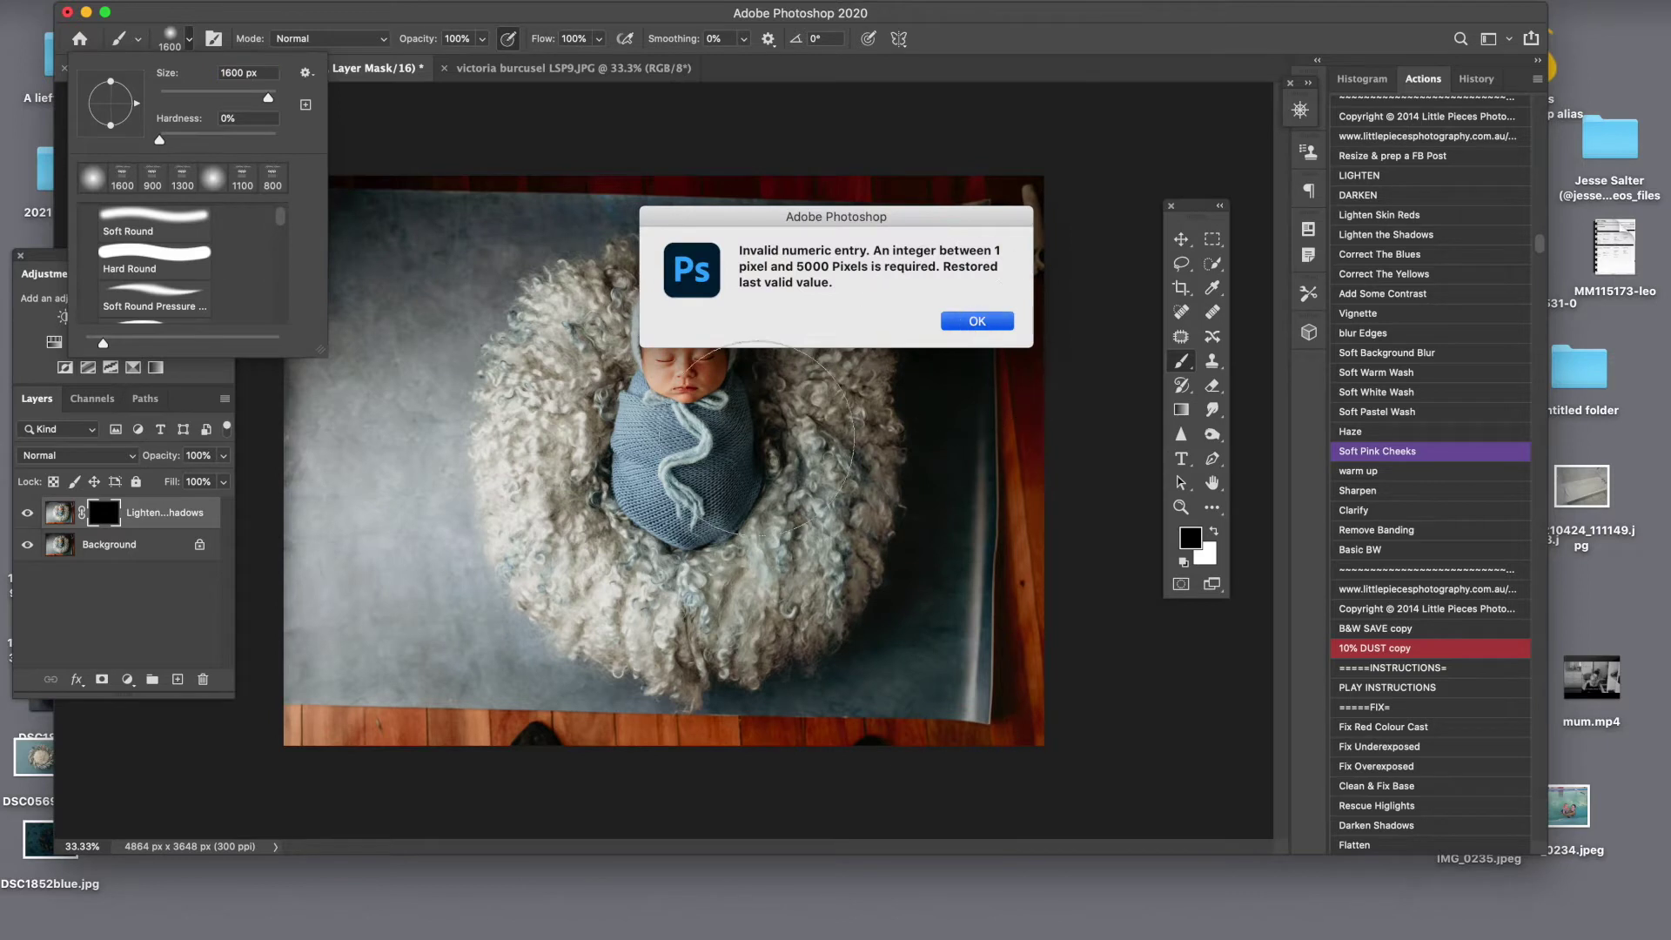
left_click(972, 331)
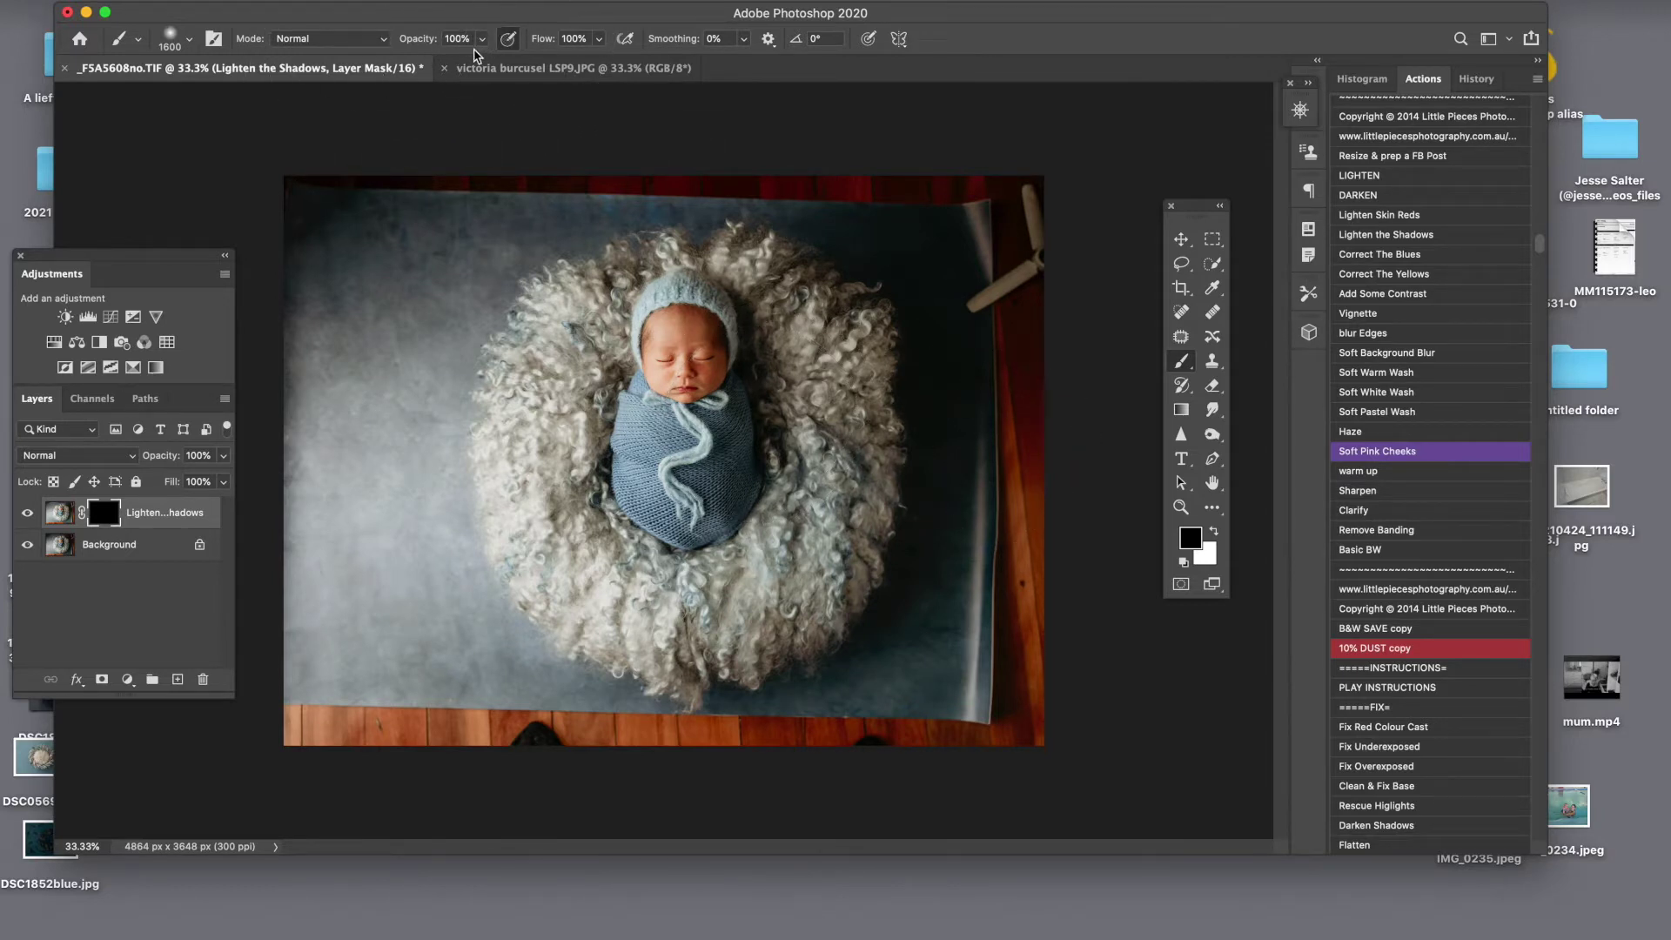
left_click(482, 39)
left_click(430, 63)
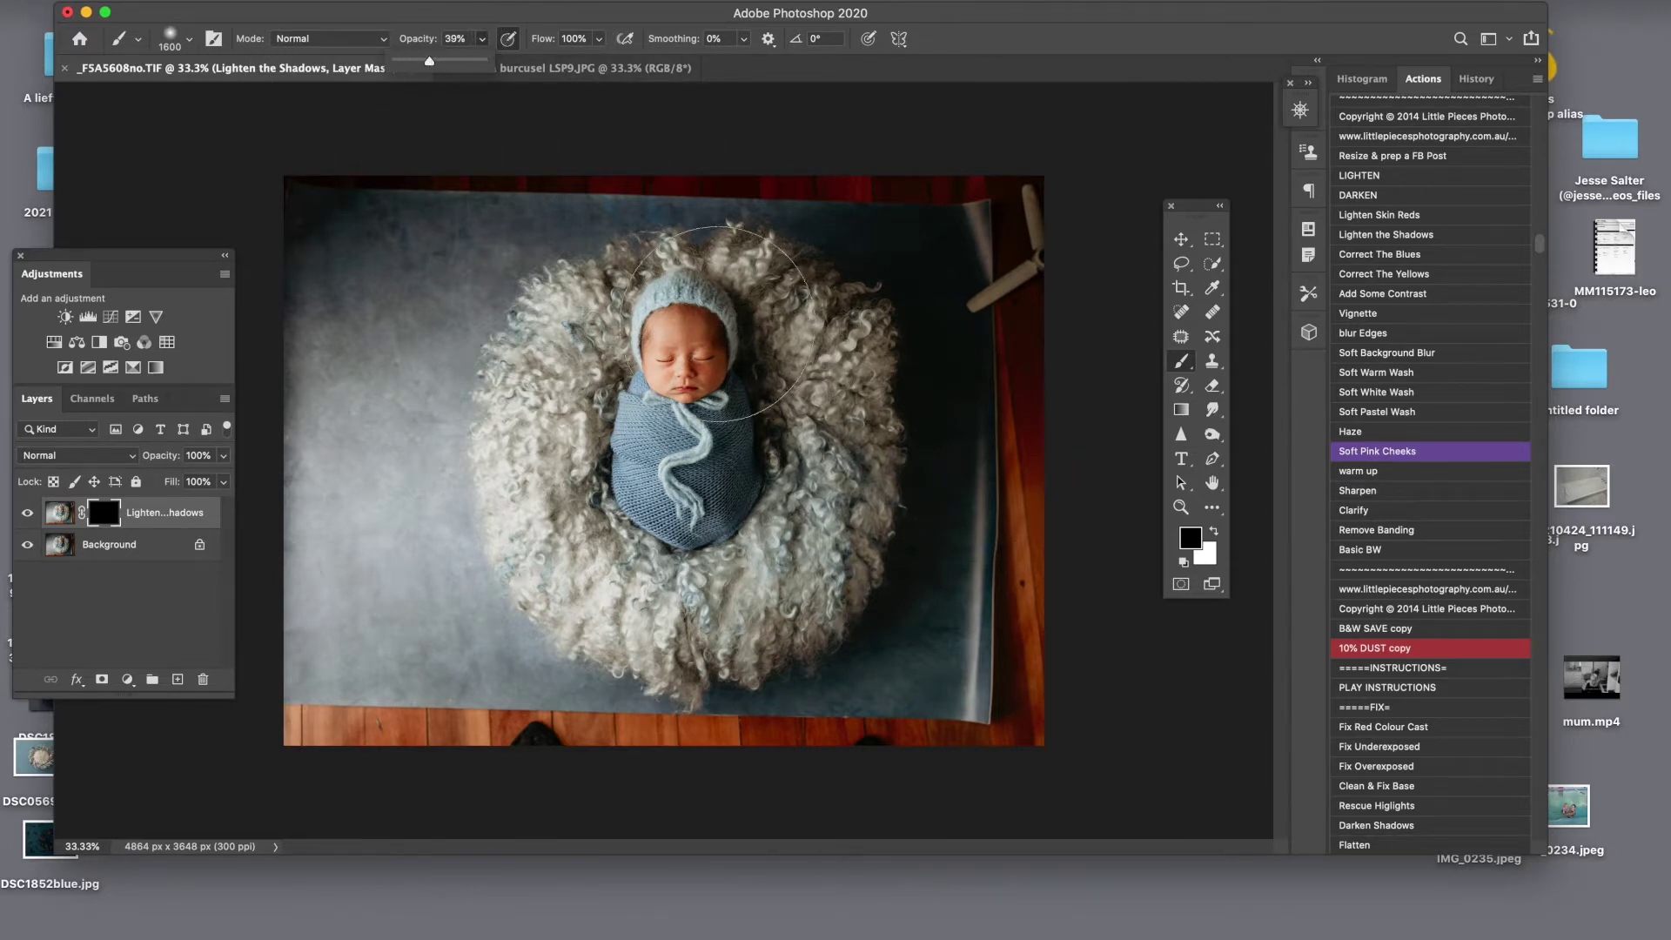
Paint white over the fur right of the baby, shrink the brush to 500, and compare the lightening.
key("x")
mouse_move(769, 446)
left_mouse_down()
mouse_move(748, 435)
mouse_move(784, 382)
mouse_move(812, 477)
left_mouse_up()
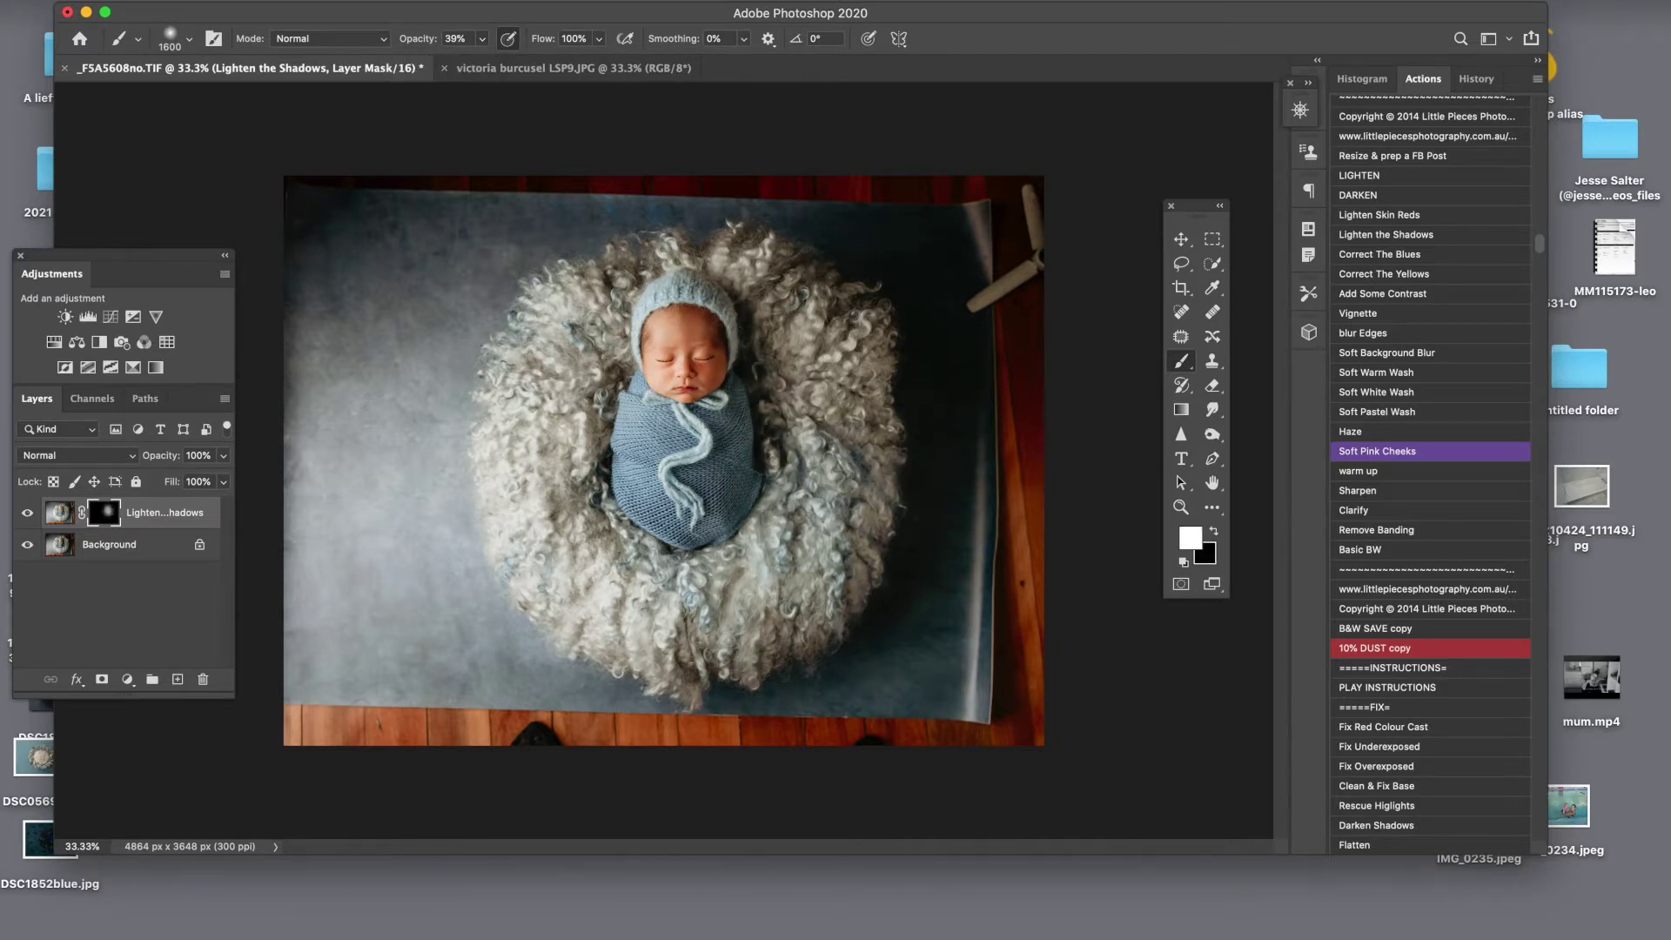
key("bracketleft")
key("bracketleft")
key("bracketleft")
key("bracketleft")
key("bracketleft")
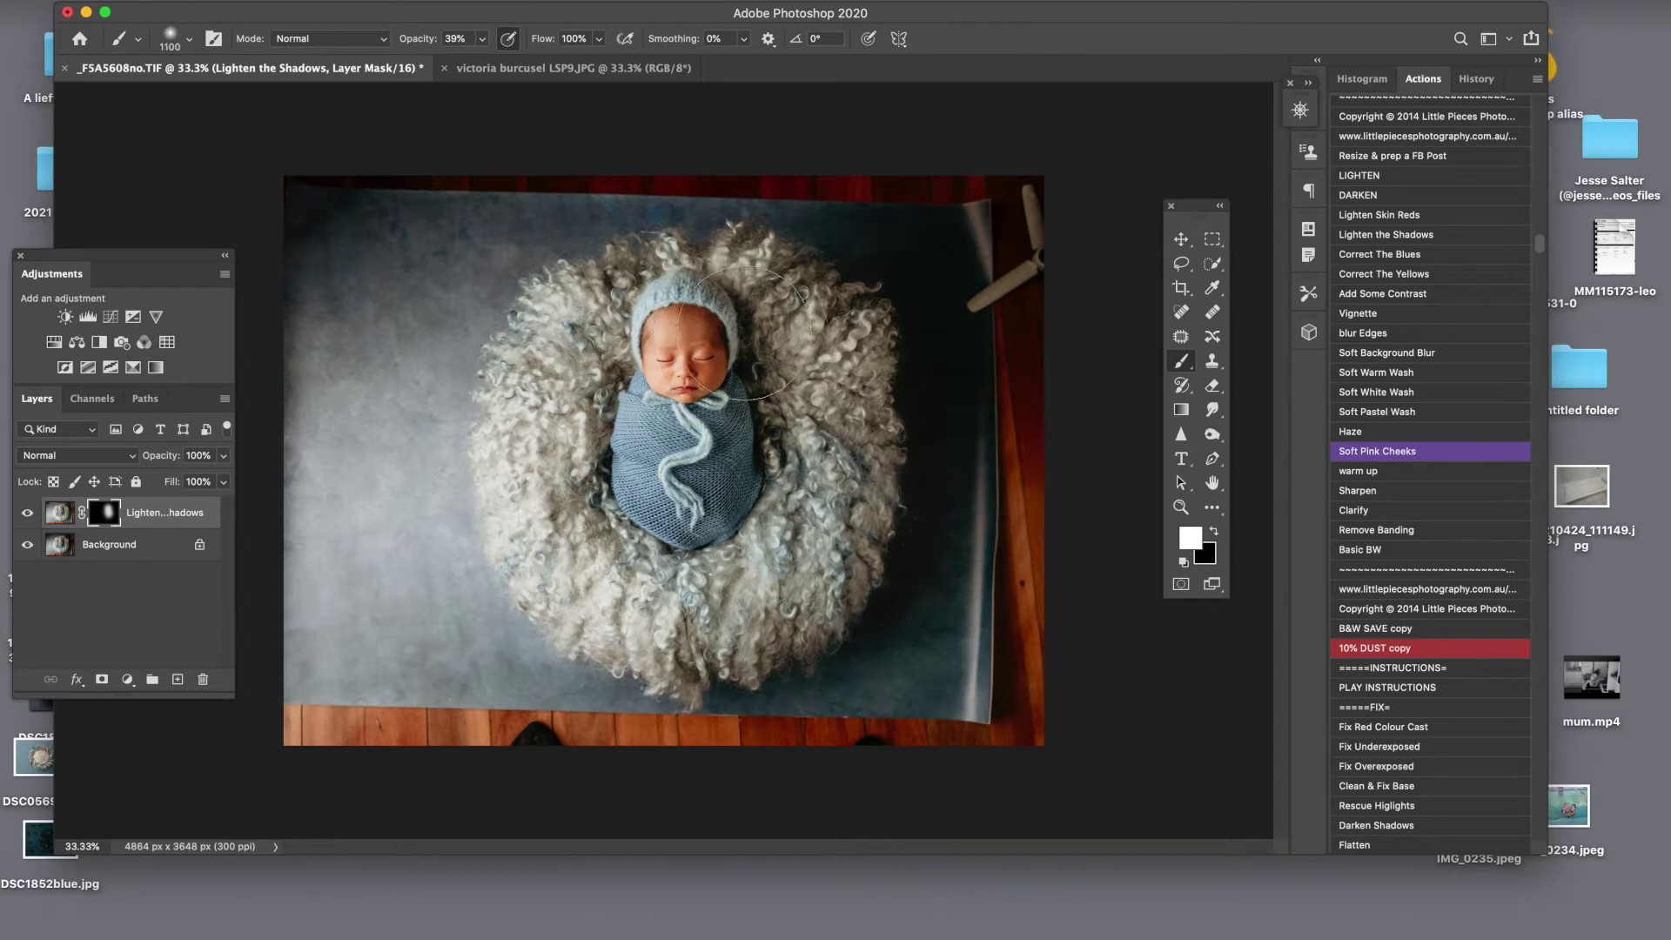
key("bracketleft")
key("bracketleft")
key("bracketleft")
key("bracketleft")
key("bracketleft")
key("bracketleft")
key("x")
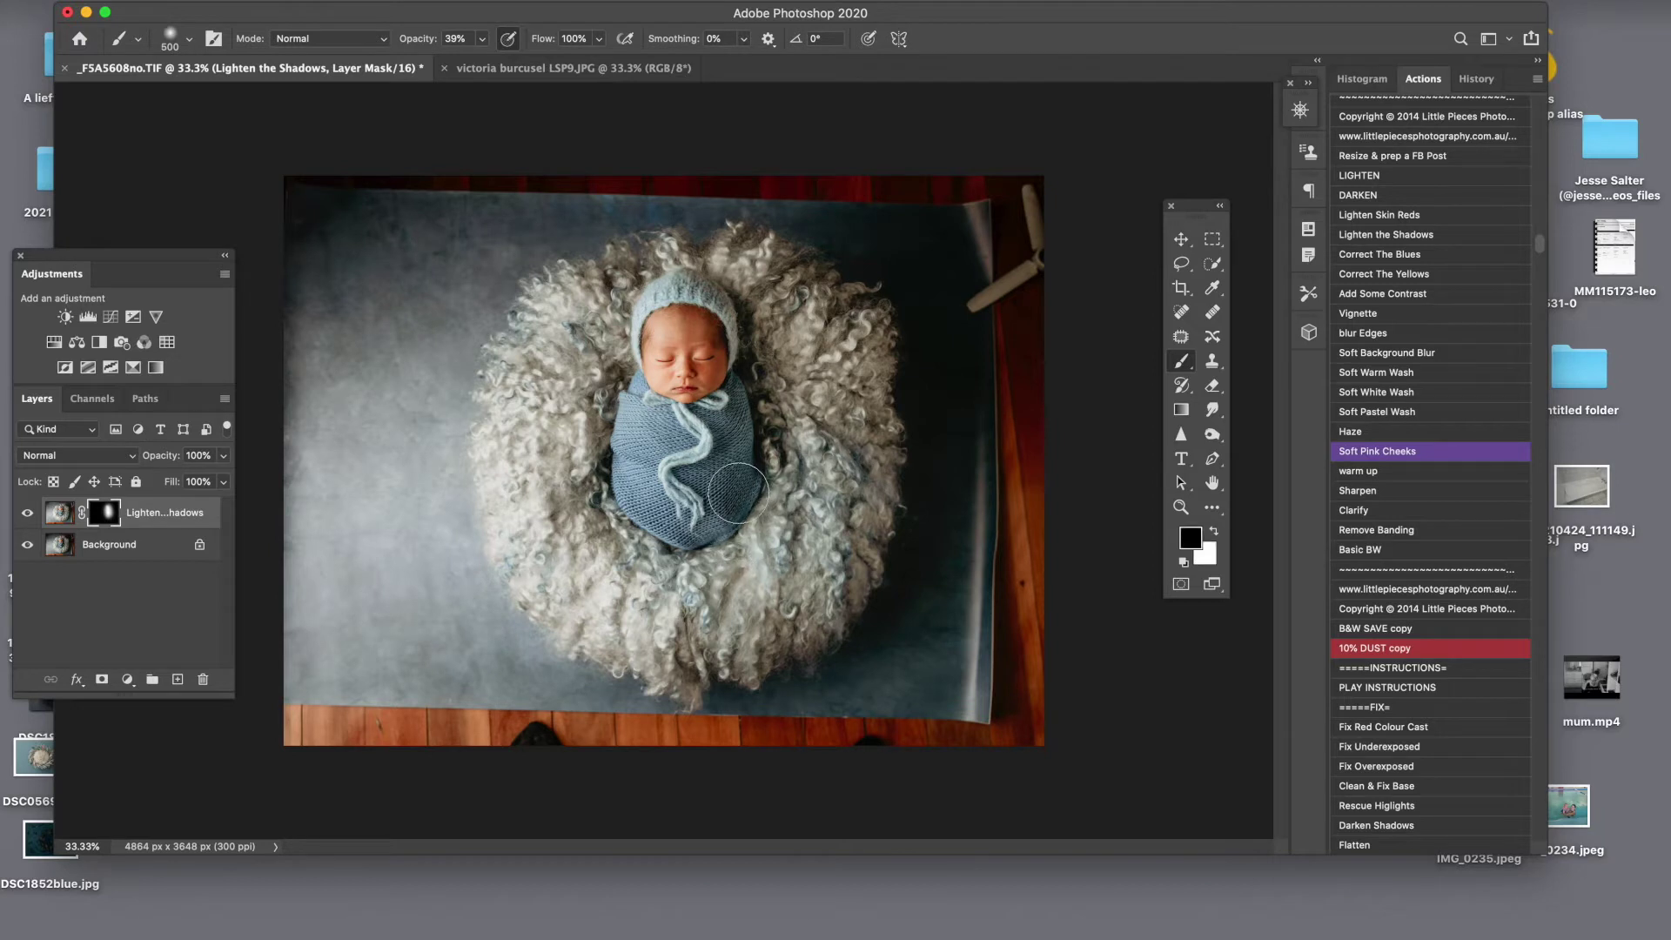
left_click(26, 517)
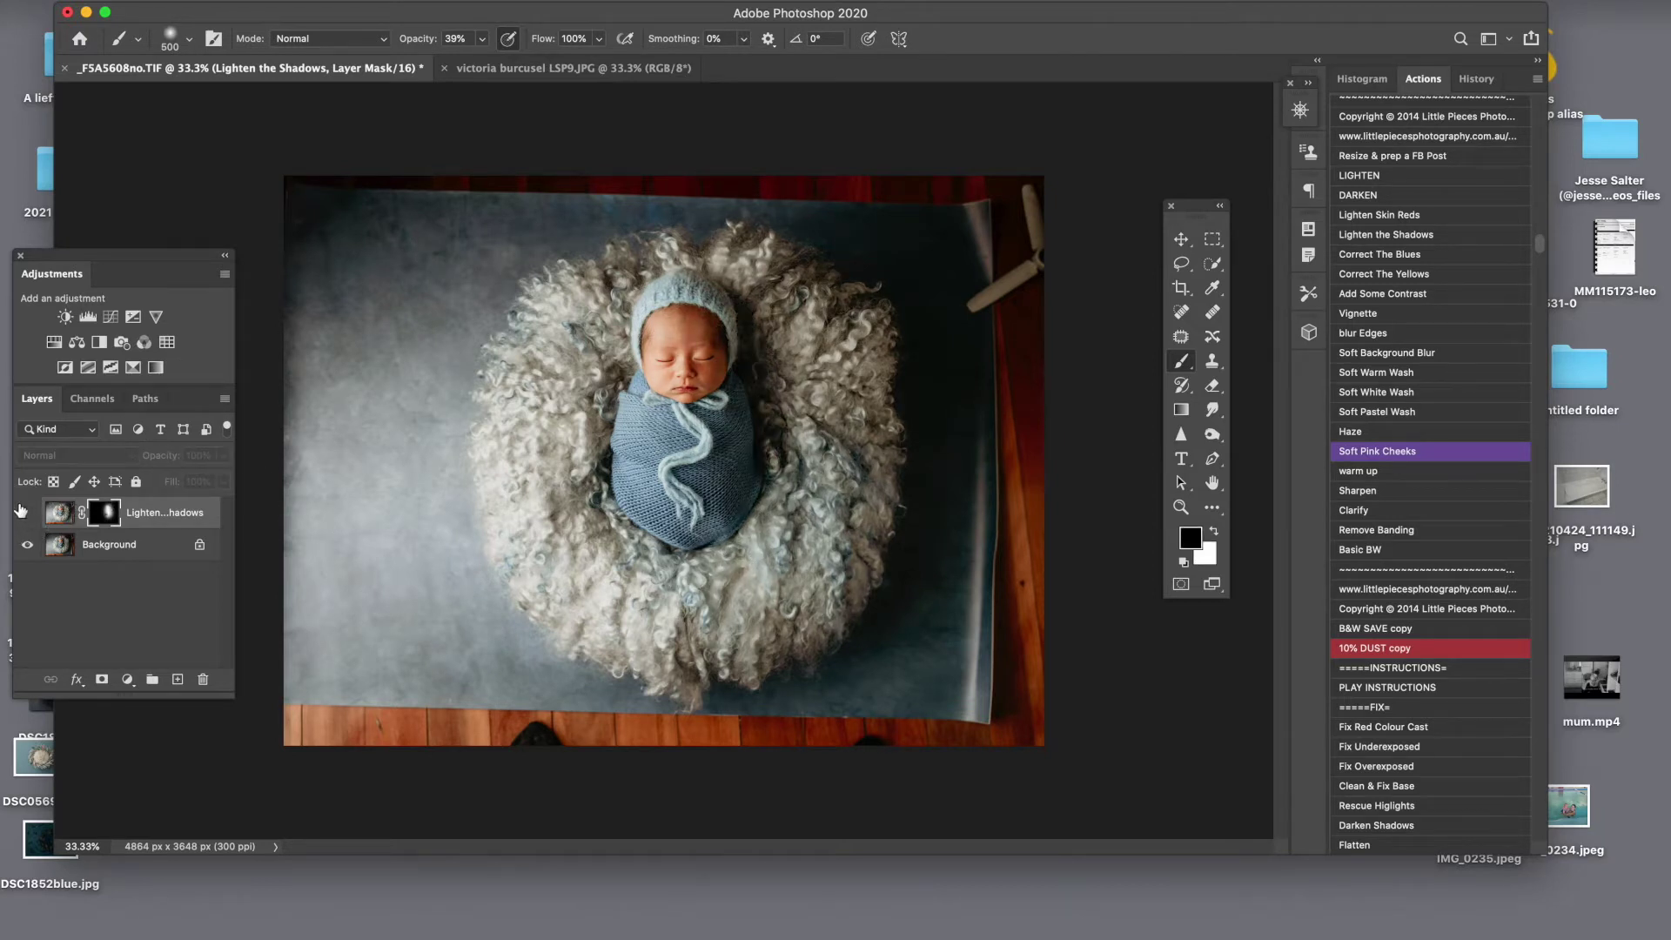
left_click(18, 513)
left_click(18, 513)
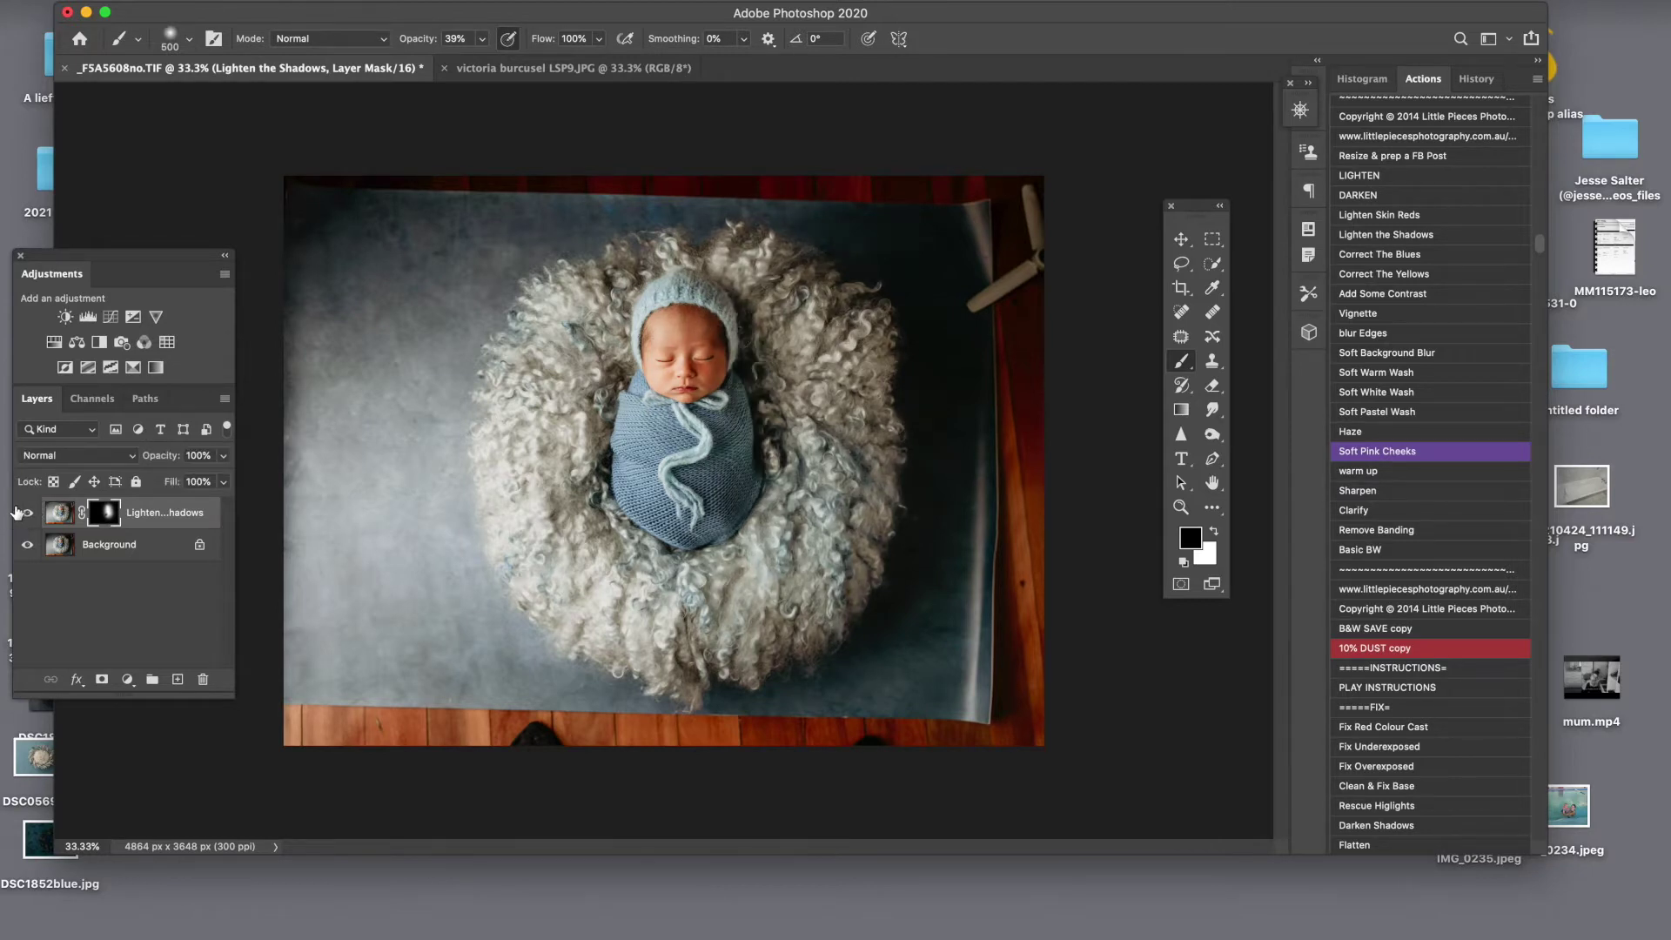
left_click(19, 513)
left_click(18, 513)
With a 175 brush, paint lightening over the baby's cheek and compare before and after.
key("bracketleft")
key("bracketleft")
key("bracketleft")
key("bracketleft")
key("bracketleft")
key("x")
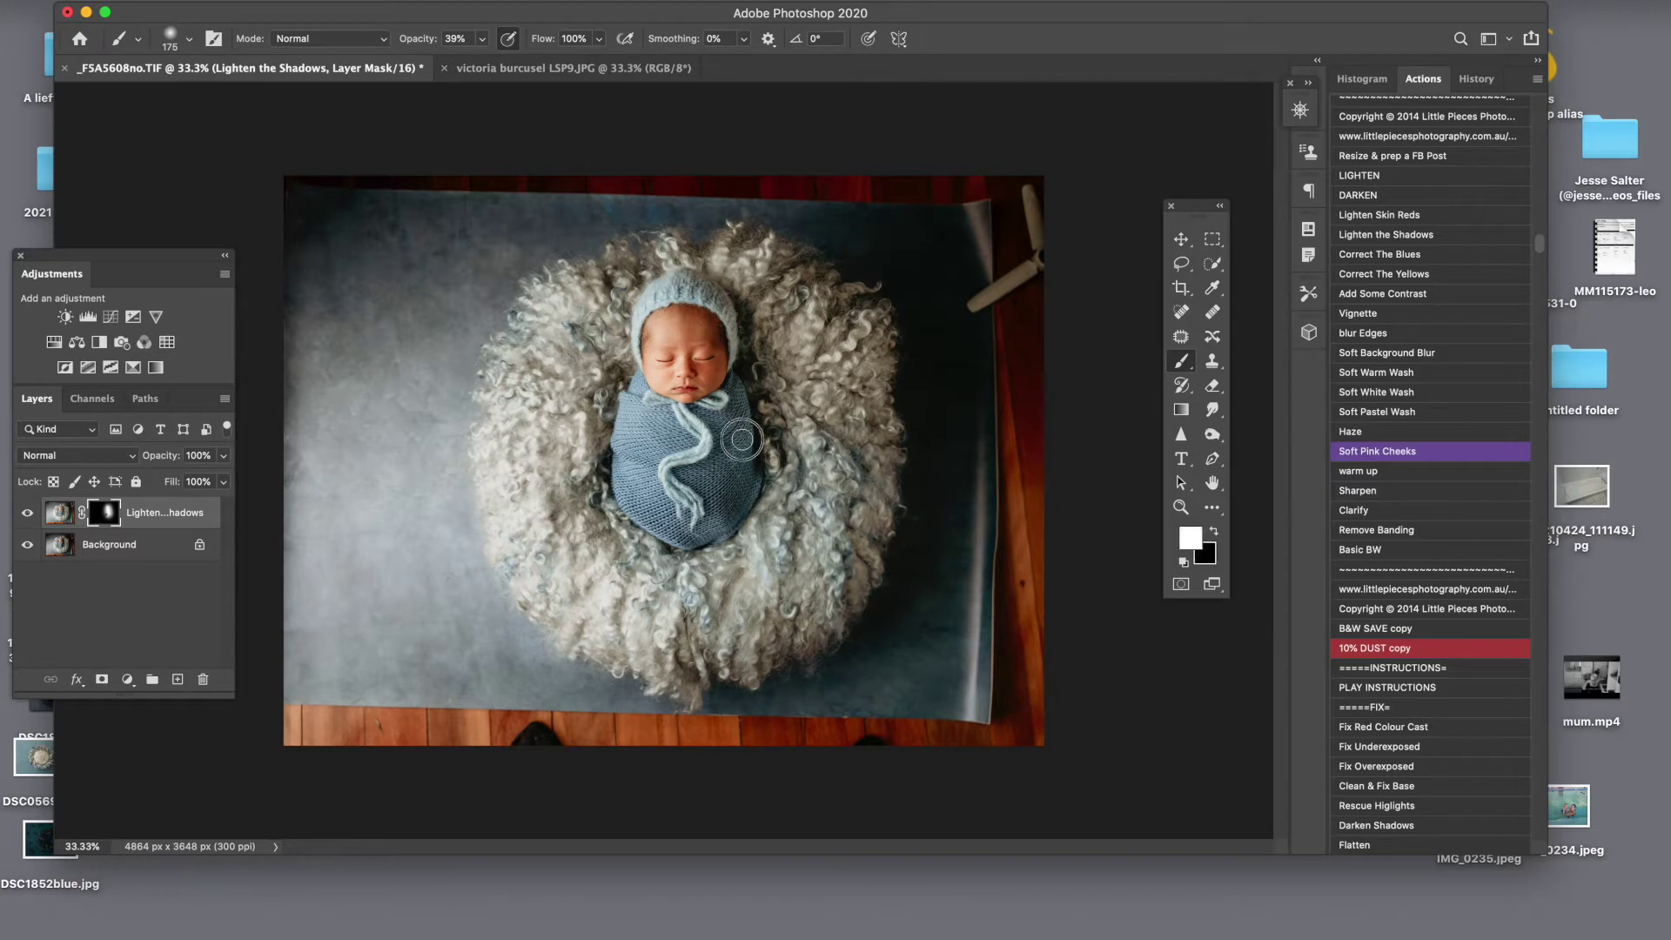
key("x")
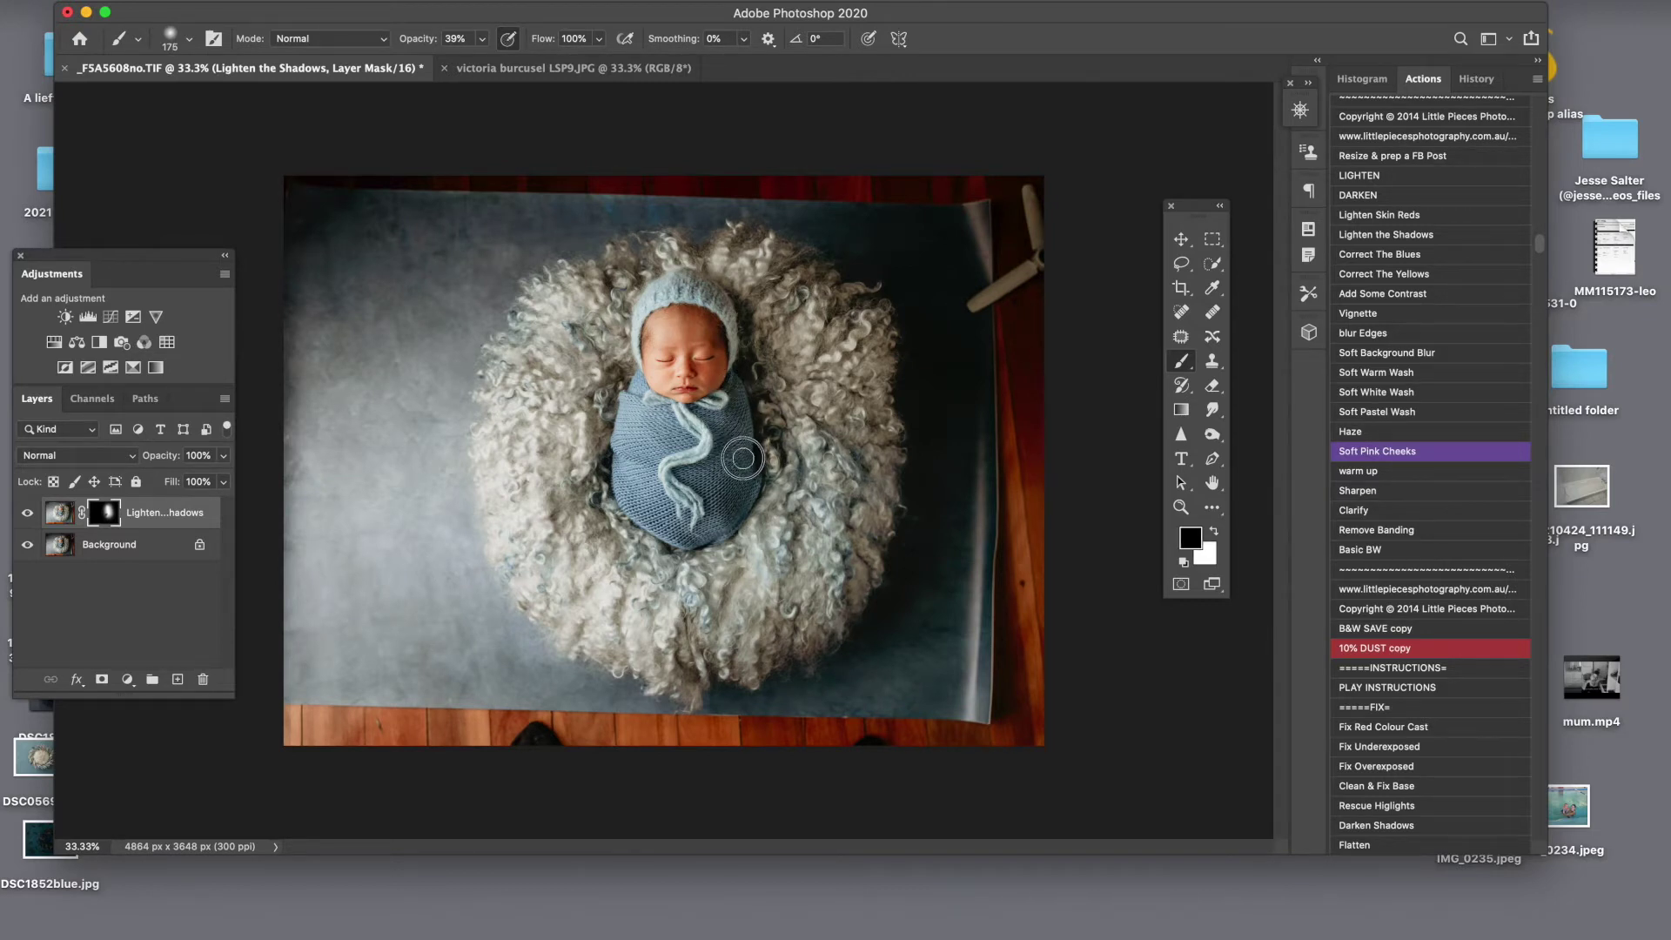
left_click(29, 517)
left_click(28, 517)
mouse_move(728, 377)
left_mouse_down()
mouse_move(713, 381)
mouse_move(716, 348)
mouse_move(714, 391)
mouse_move(695, 344)
mouse_move(692, 374)
left_mouse_up()
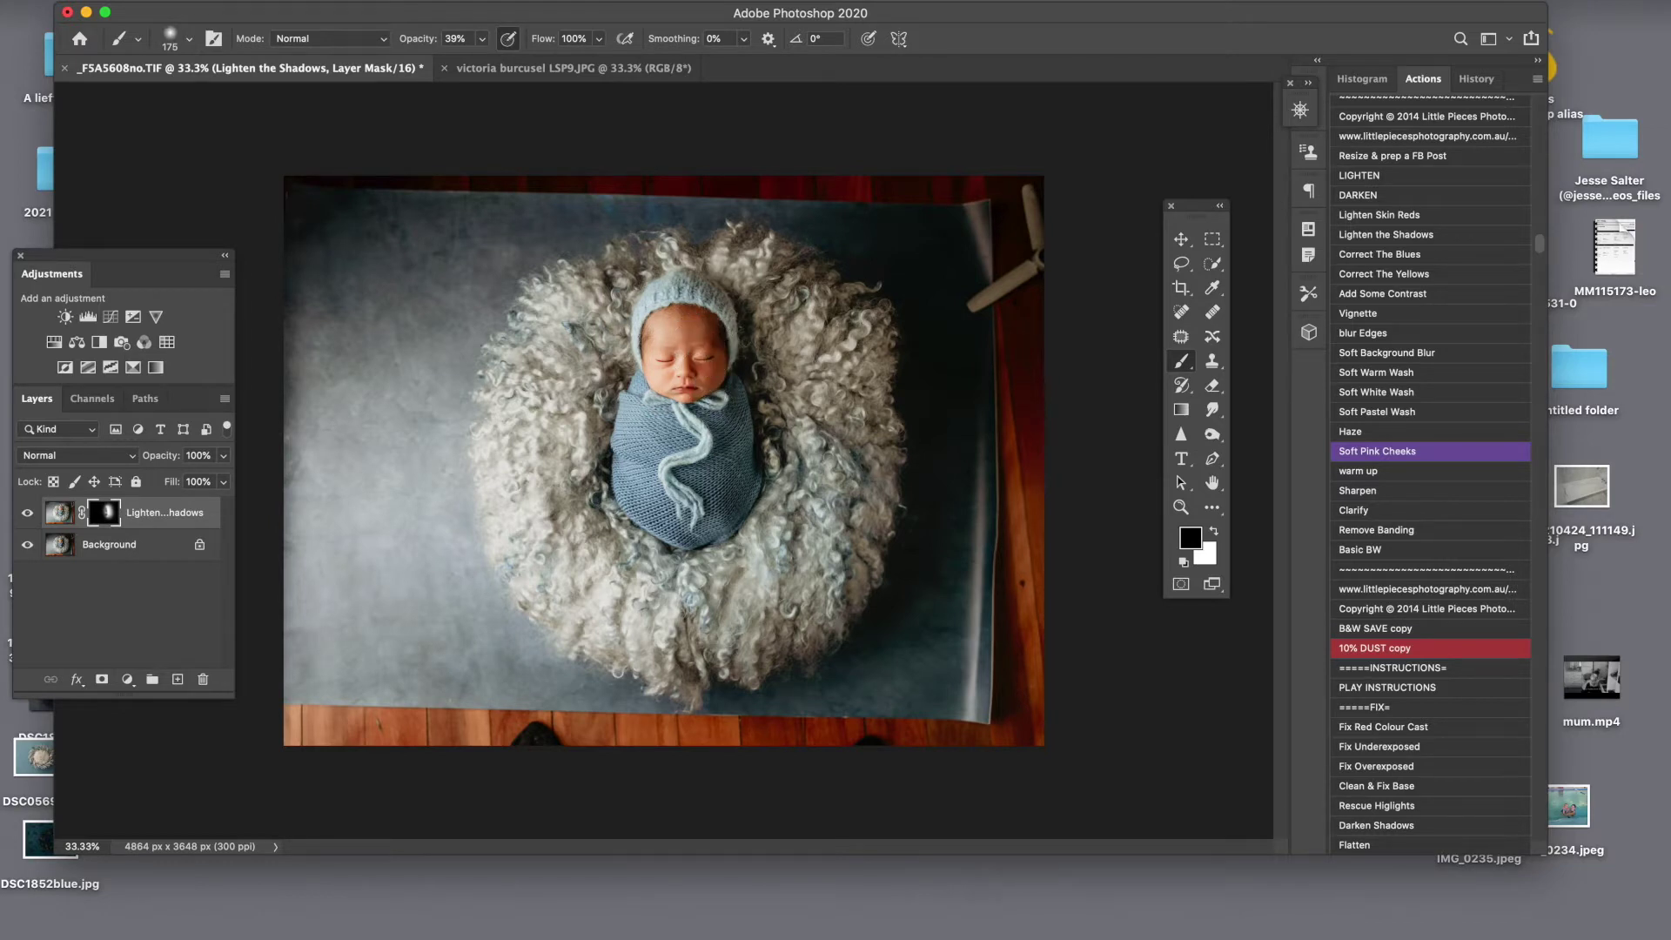
left_click(28, 514)
left_click(28, 514)
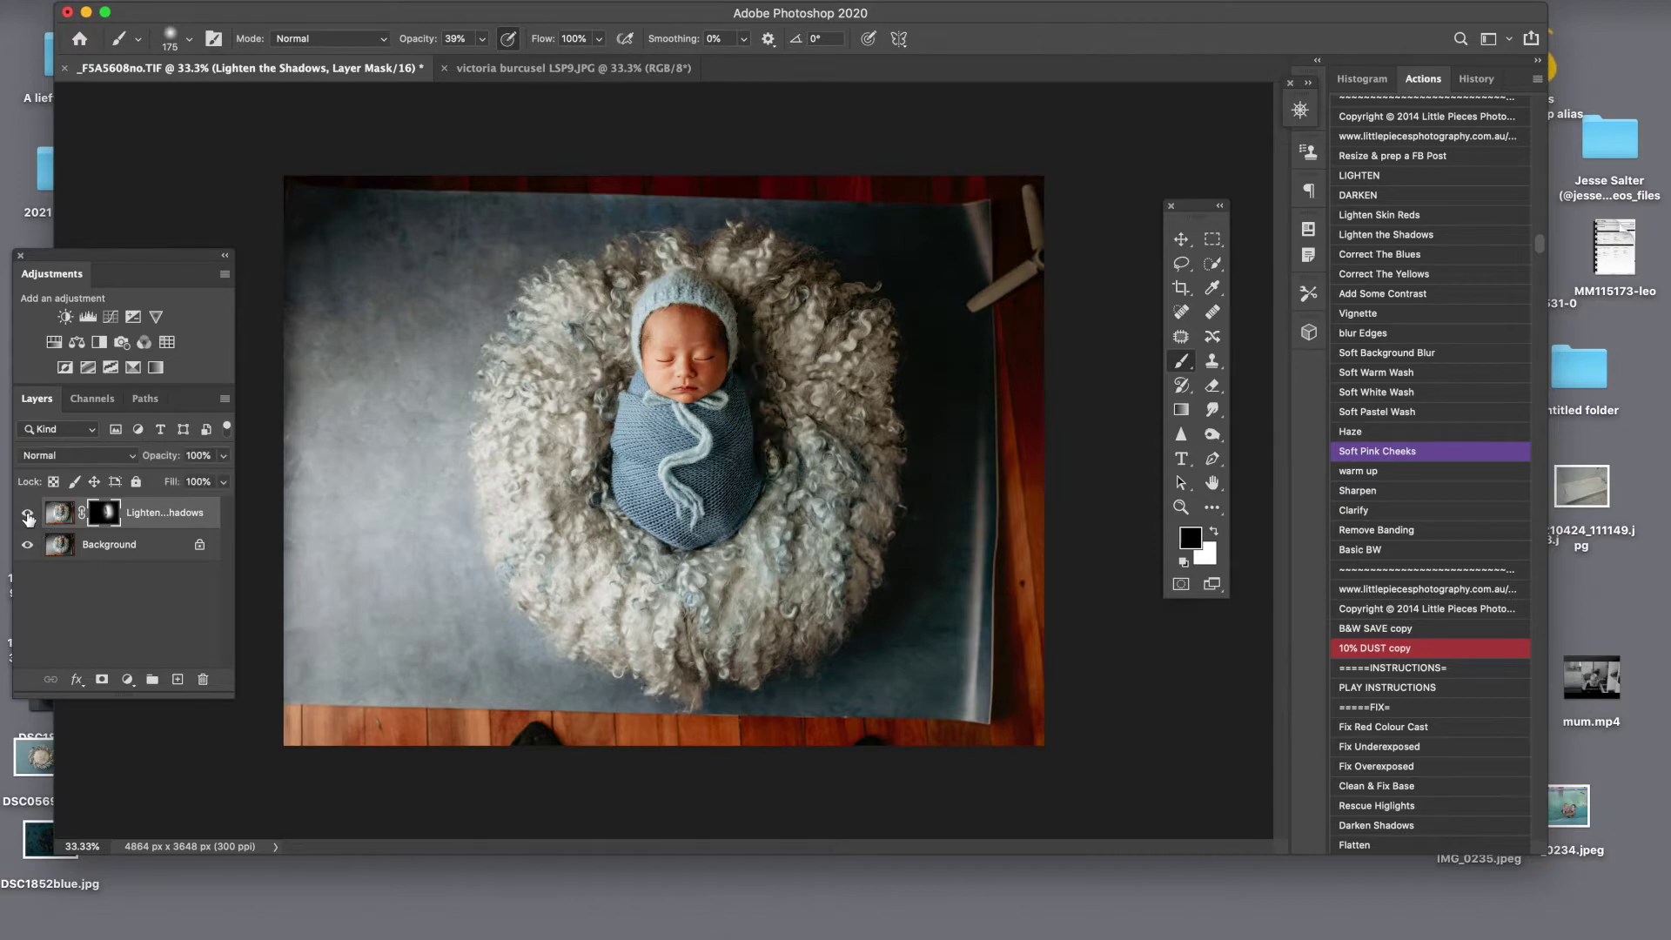
Merge the lightening down, duplicate the photo, and start Liquify with brush sizes 100–300.
key("ctrl+e")
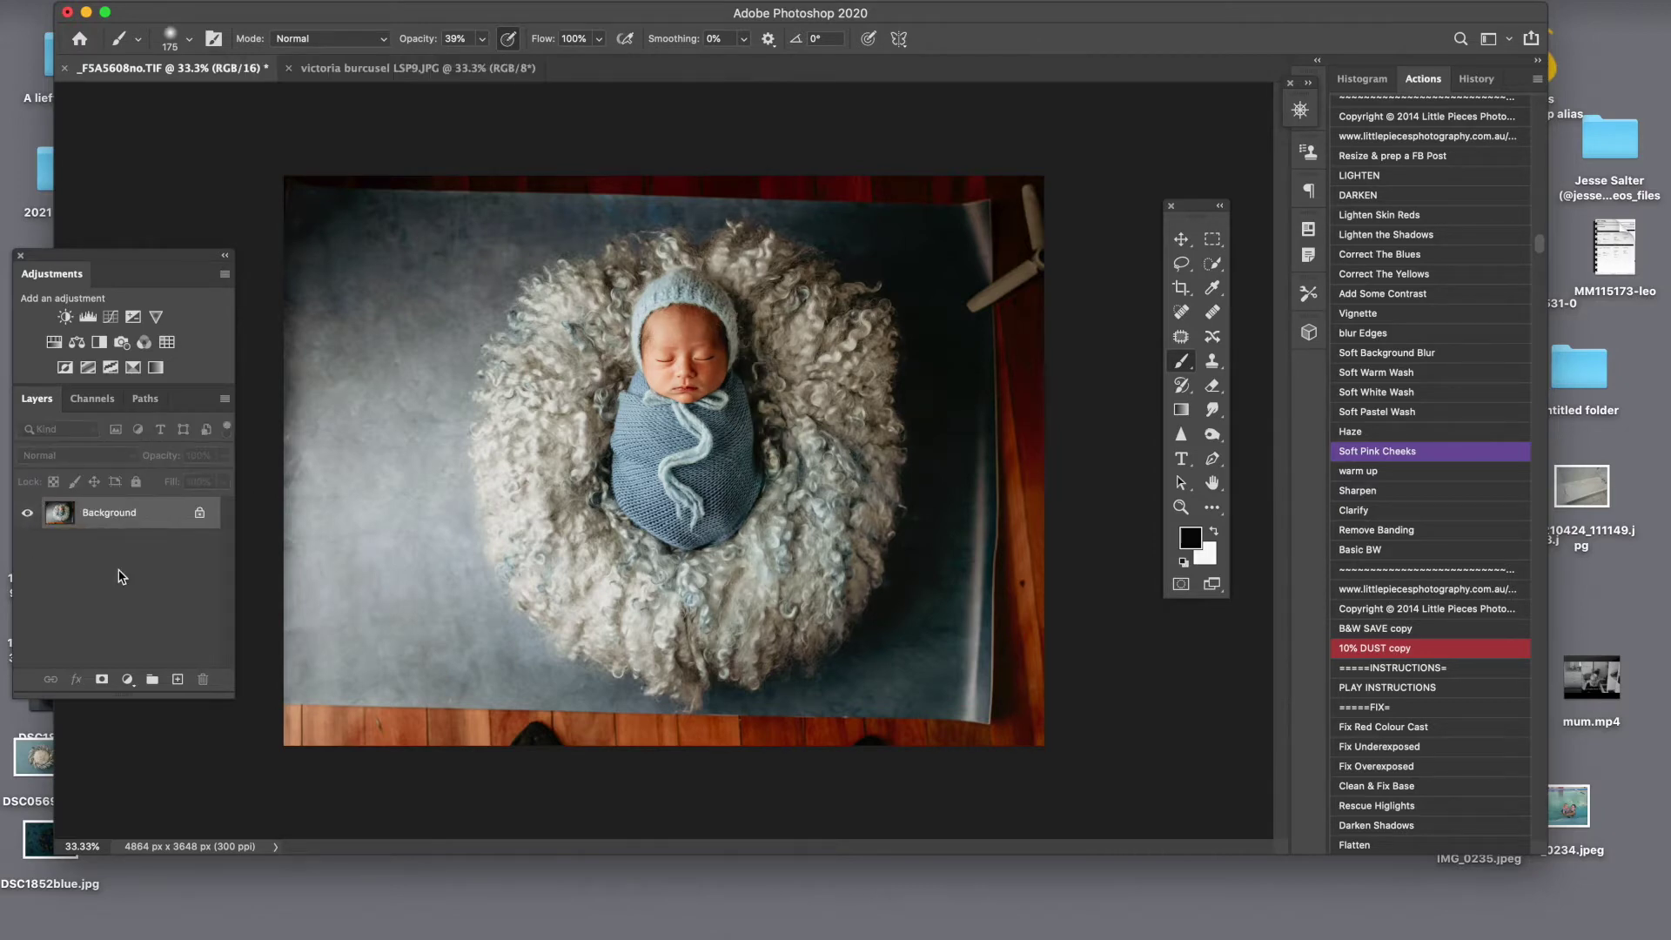
key("ctrl+j")
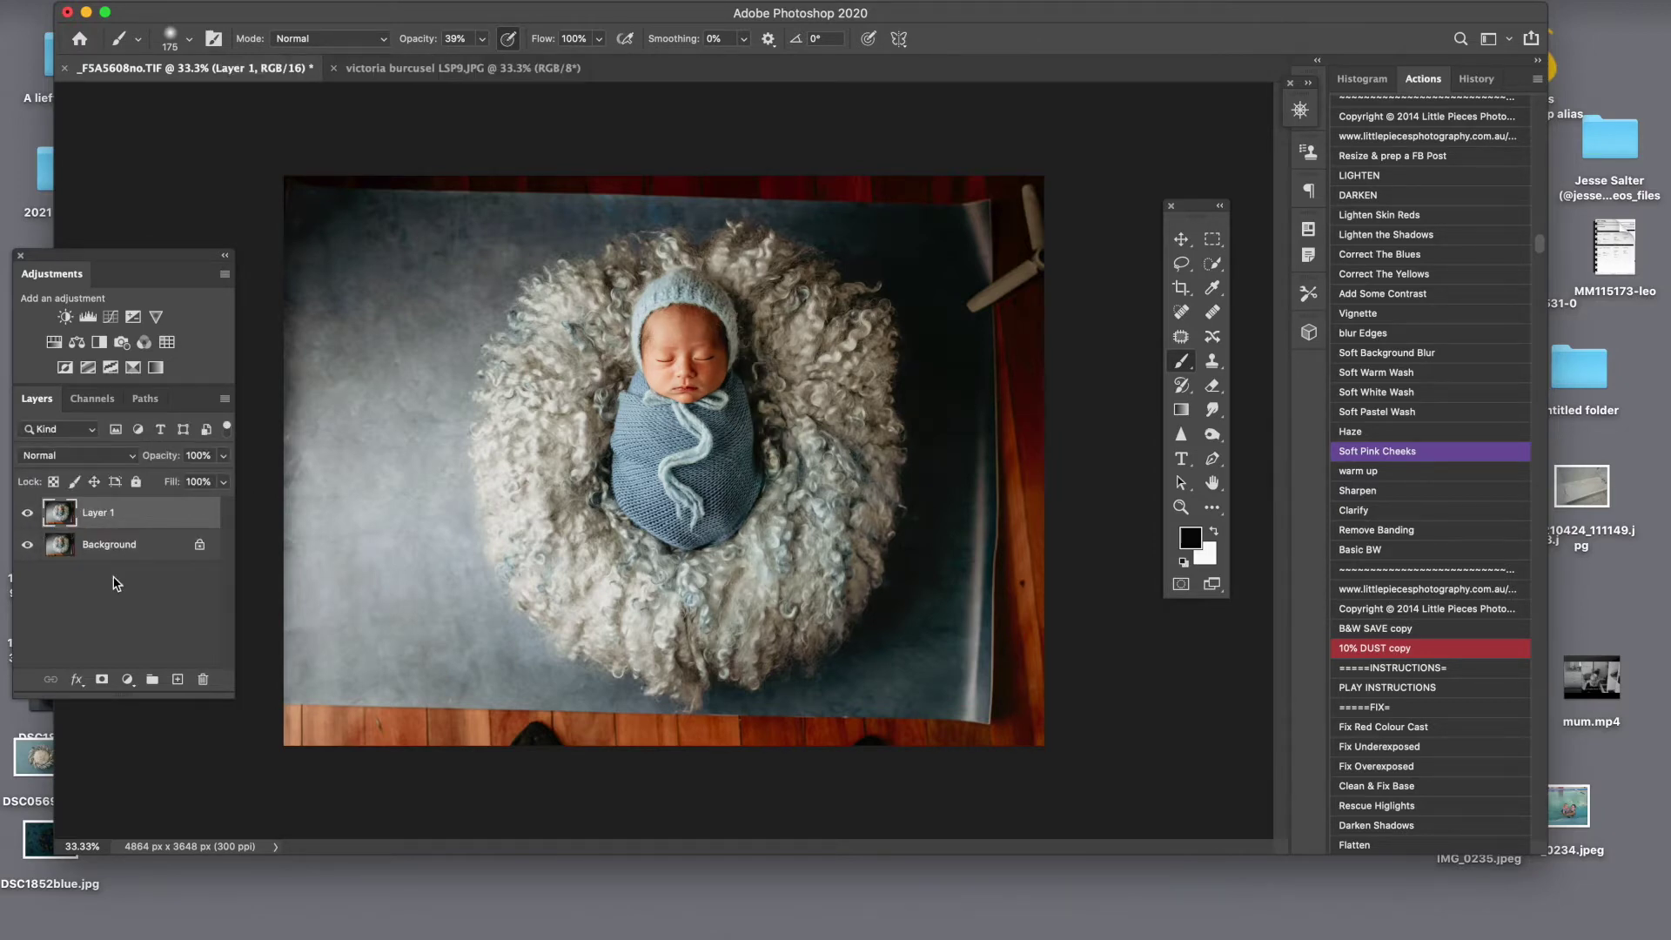
key("ctrl+shift+x")
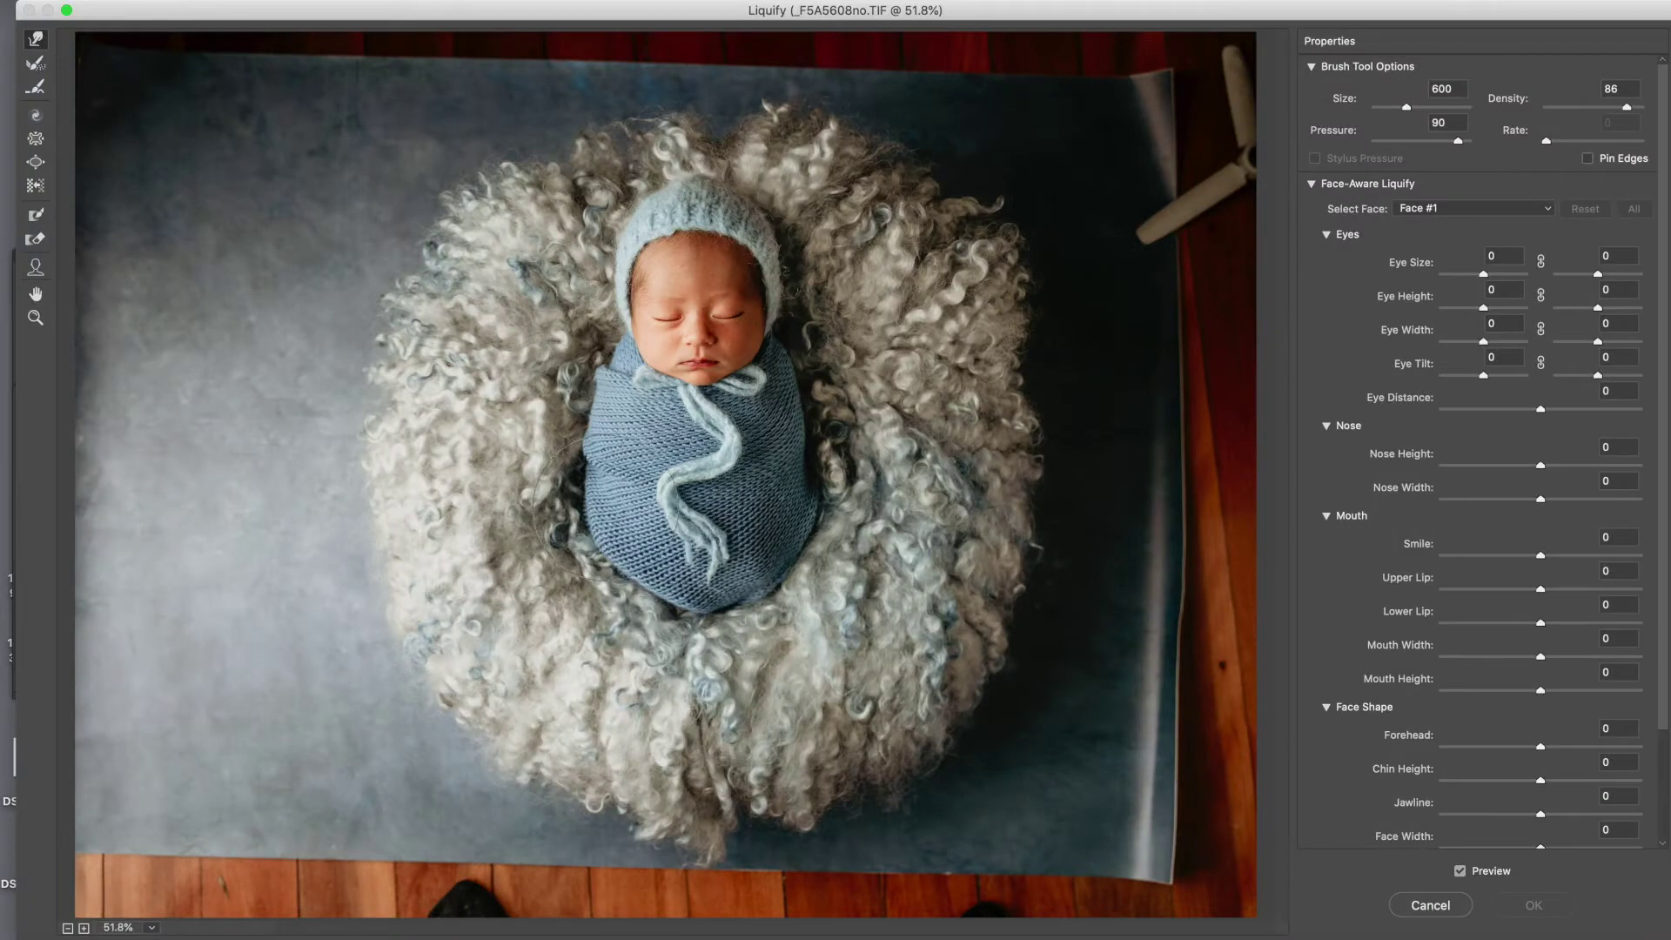
key("bracketleft")
key("bracketleft")
key("bracketleft")
key("bracketleft")
key("bracketright")
key("bracketright")
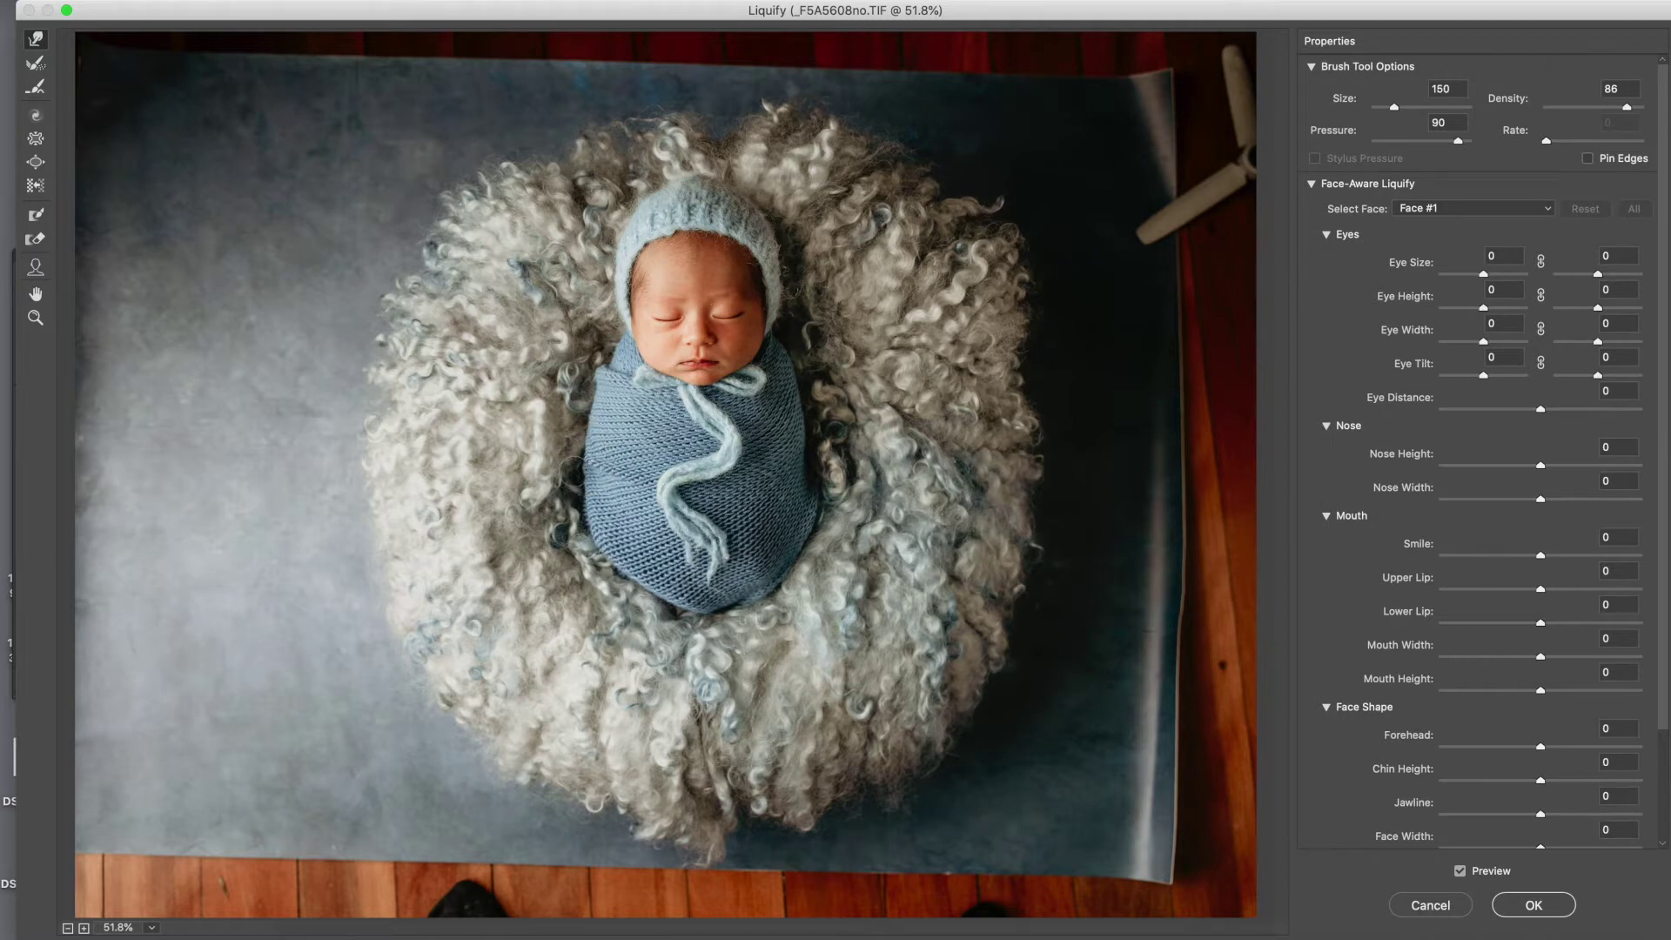
key("bracketleft")
key("bracketleft")
key("bracketright")
Push the wrap and fur into shape in Liquify with brush sizes 150–500, then apply.
key("bracketleft")
key("bracketleft")
key("bracketleft")
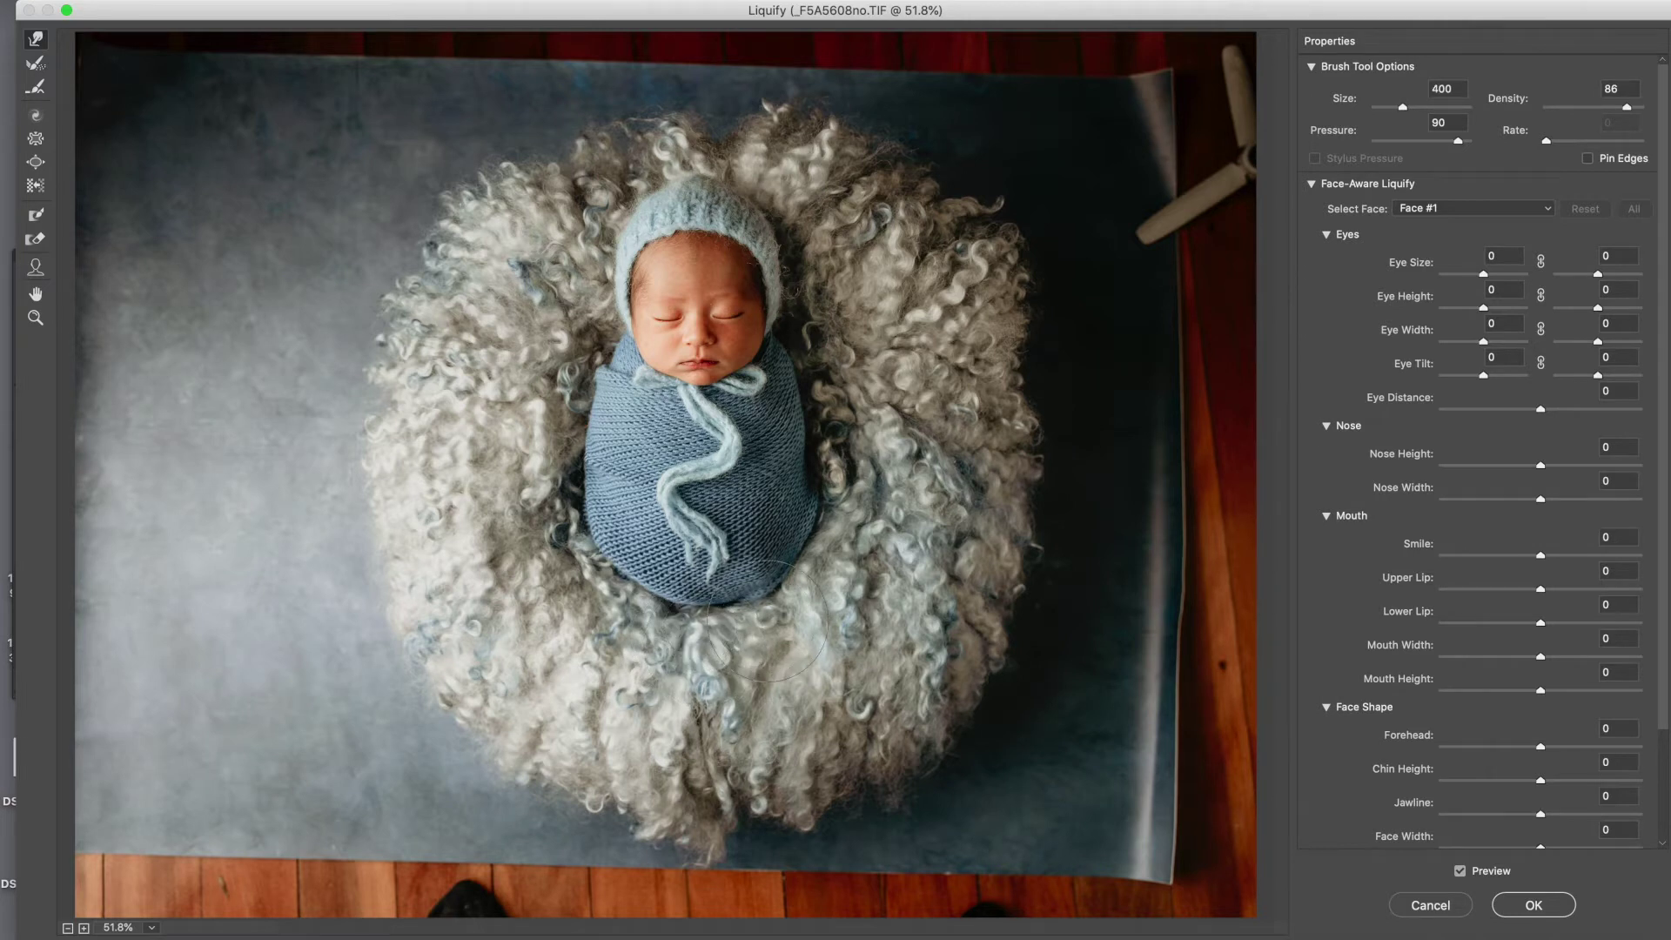
key("bracketright")
key("bracketright")
key("bracketleft")
key("bracketleft")
key("bracketleft")
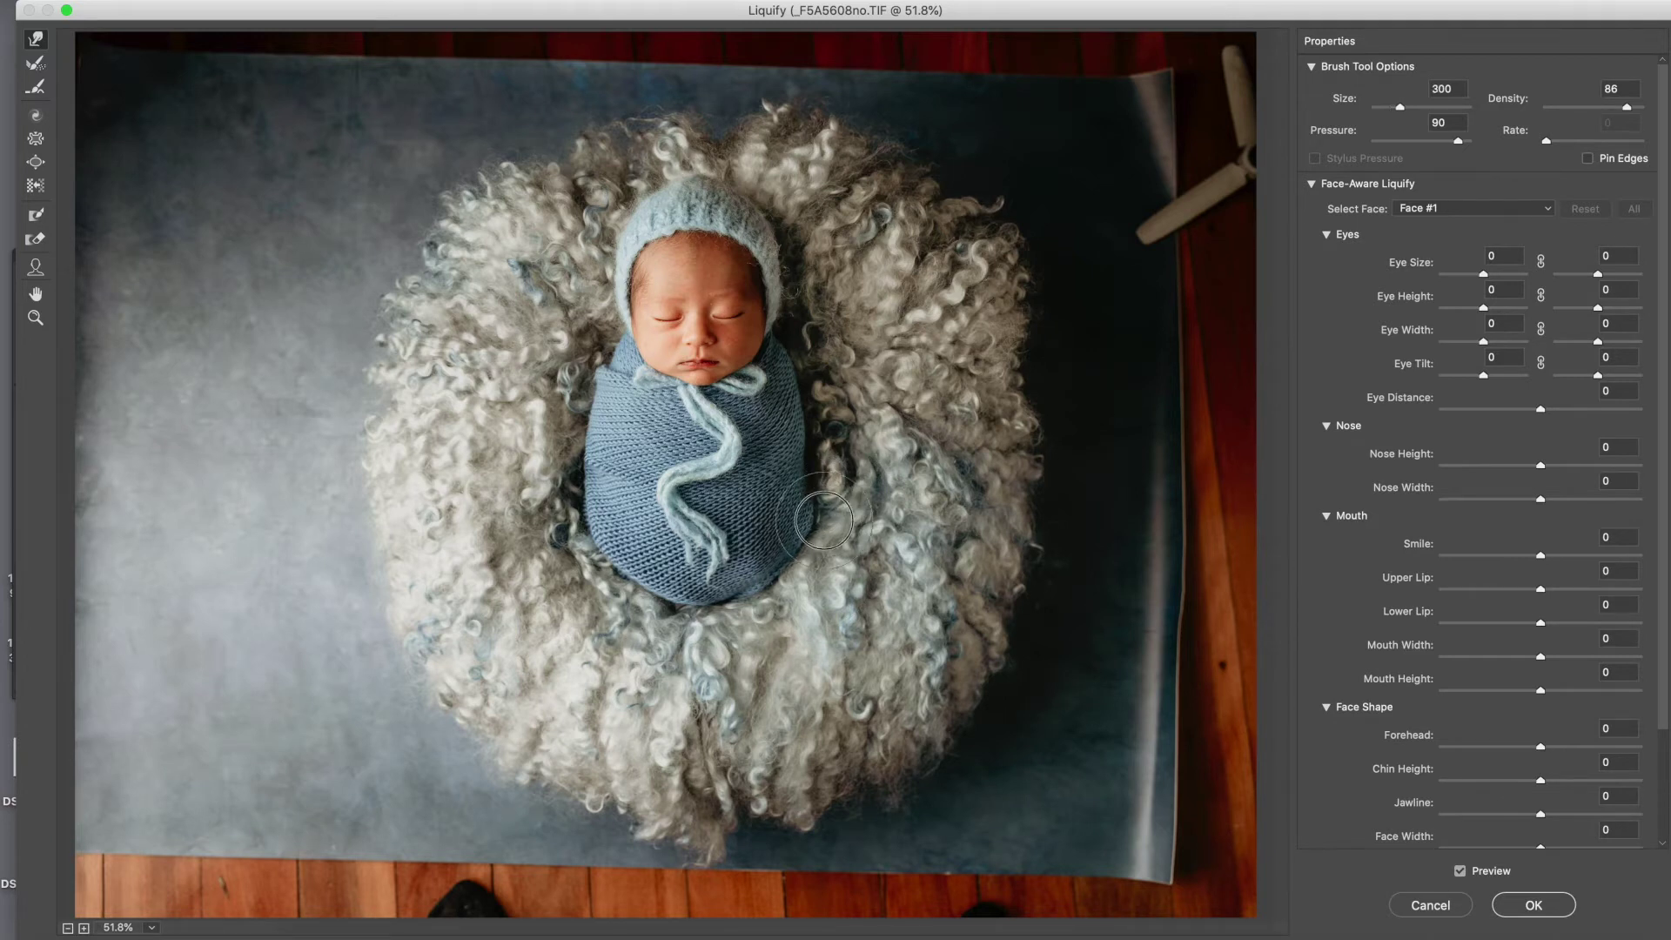
key("bracketright")
key("bracketright")
key("bracketleft")
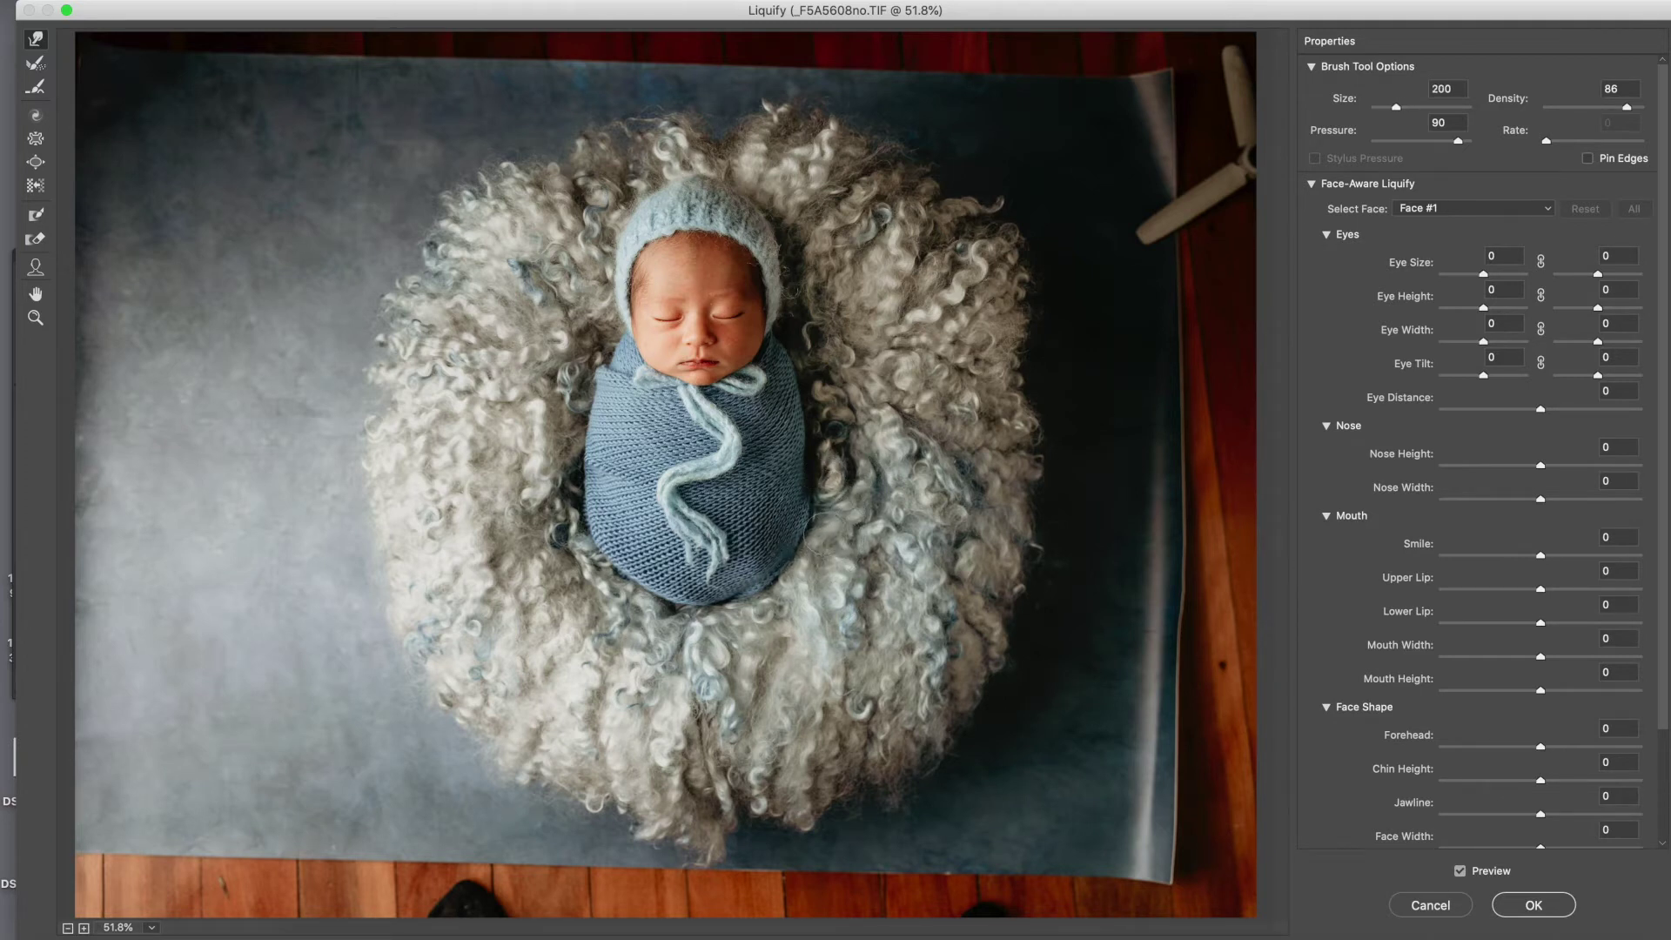
key("bracketleft")
key("bracketright")
key("bracketright")
key("bracketright")
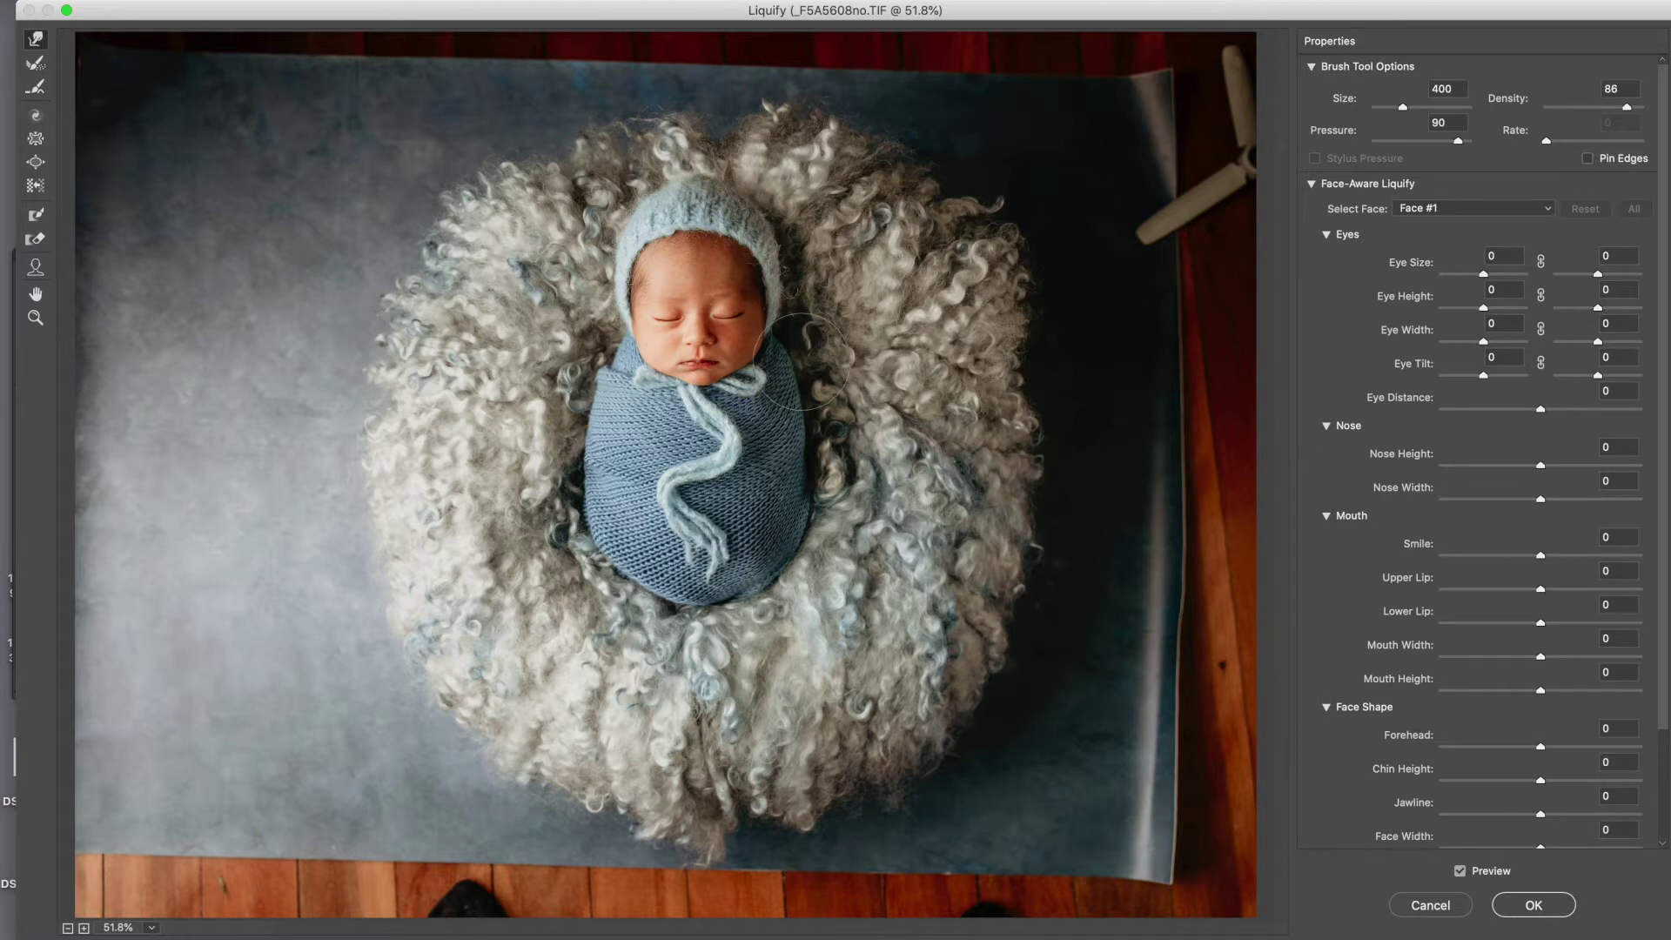
key("bracketleft")
key("bracketleft")
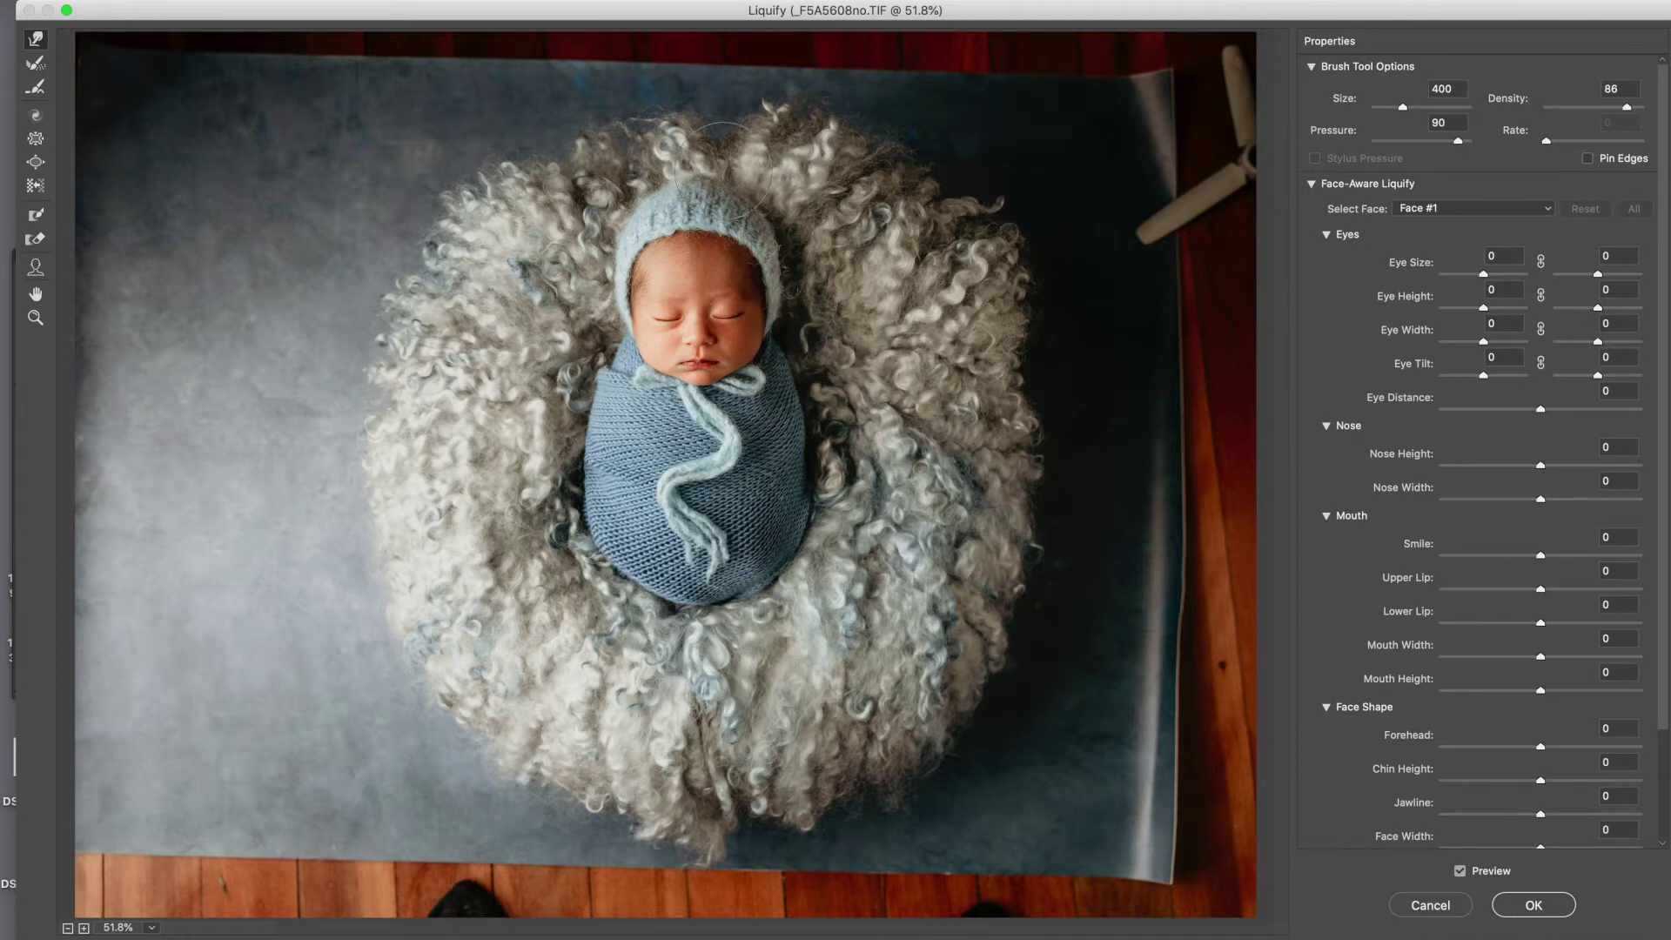
key("bracketleft")
key("bracketleft")
key("bracketleft")
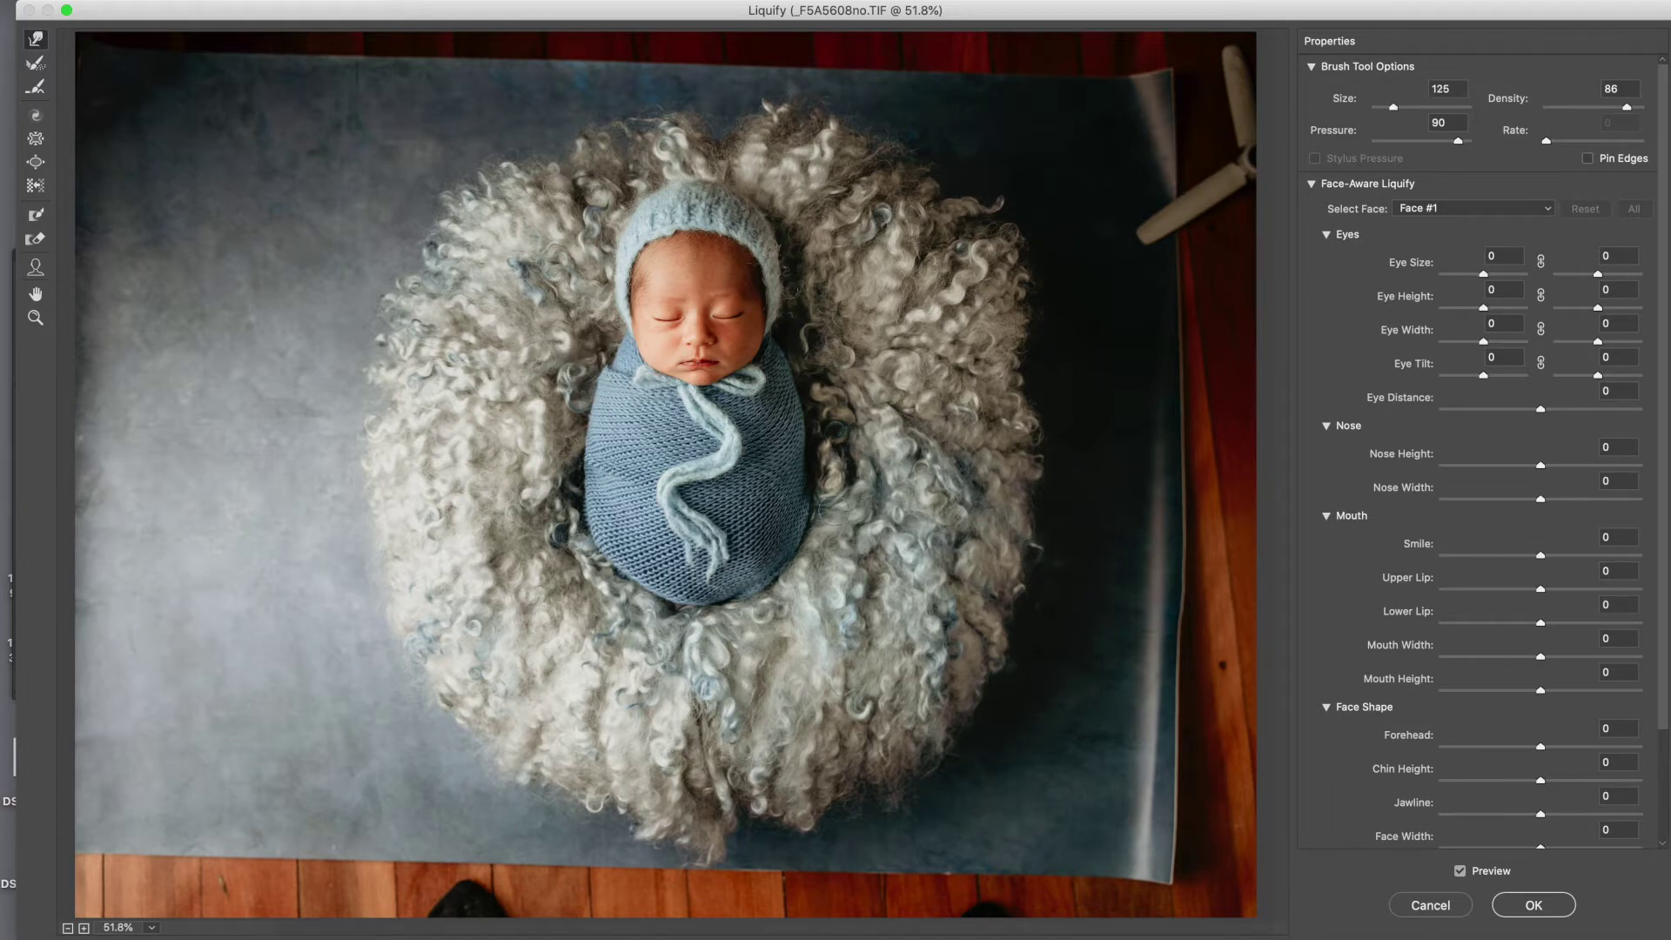
key("bracketright")
key("bracketright")
key("bracketleft")
key("bracketleft")
key("bracketleft")
key("bracketleft")
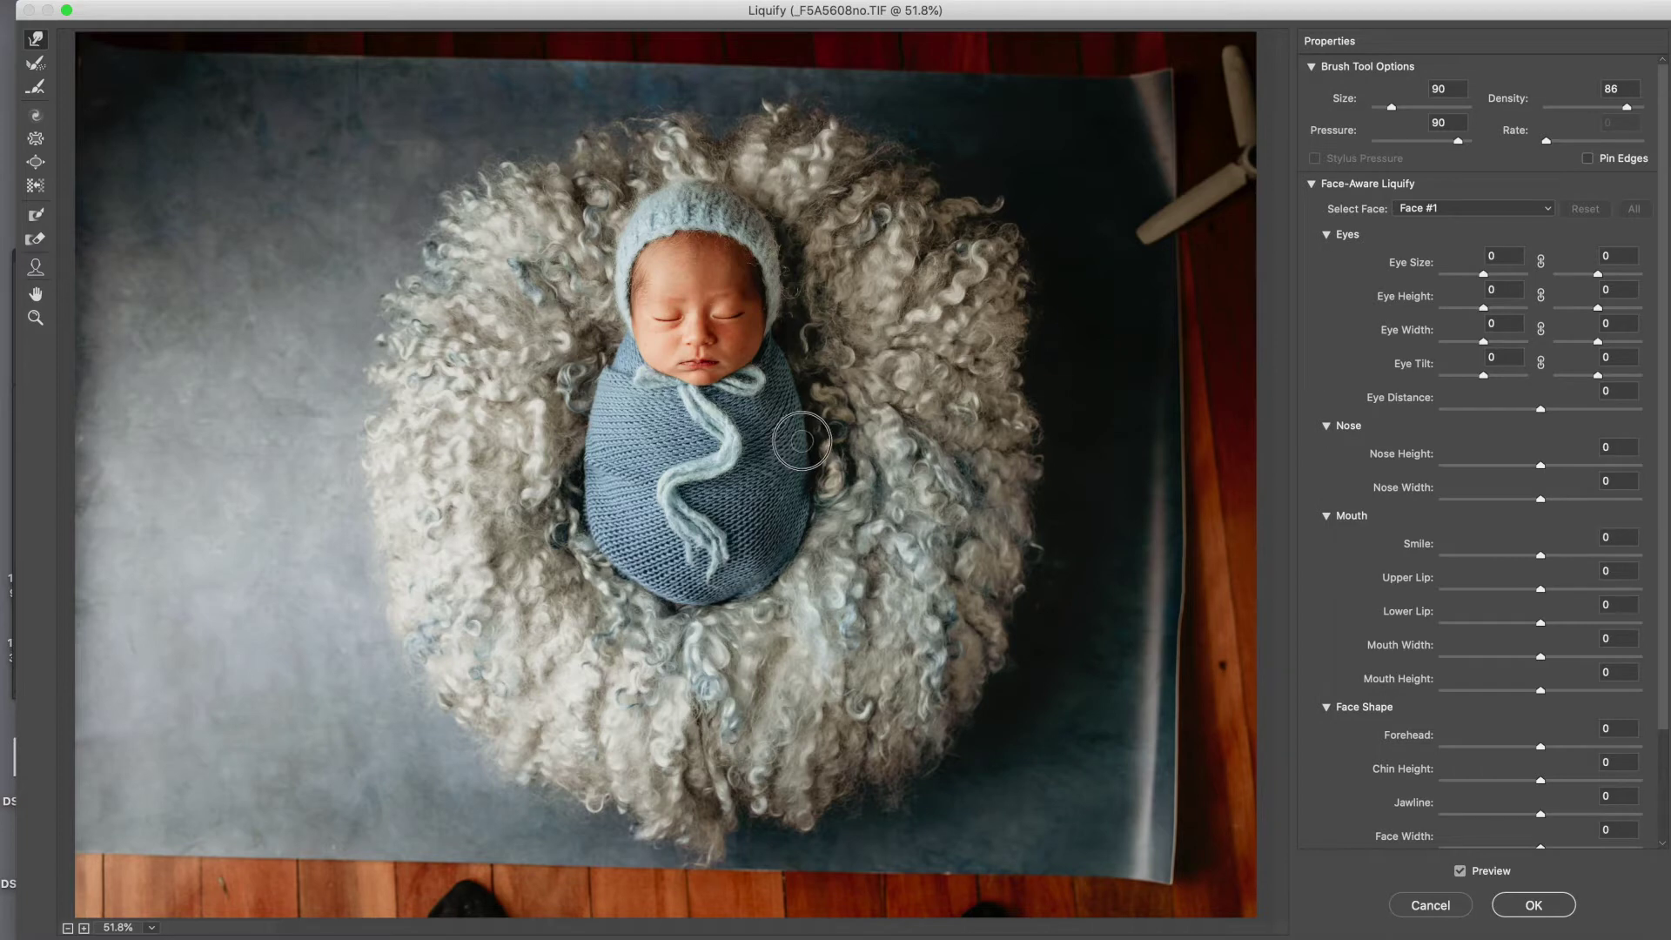
left_click(1536, 906)
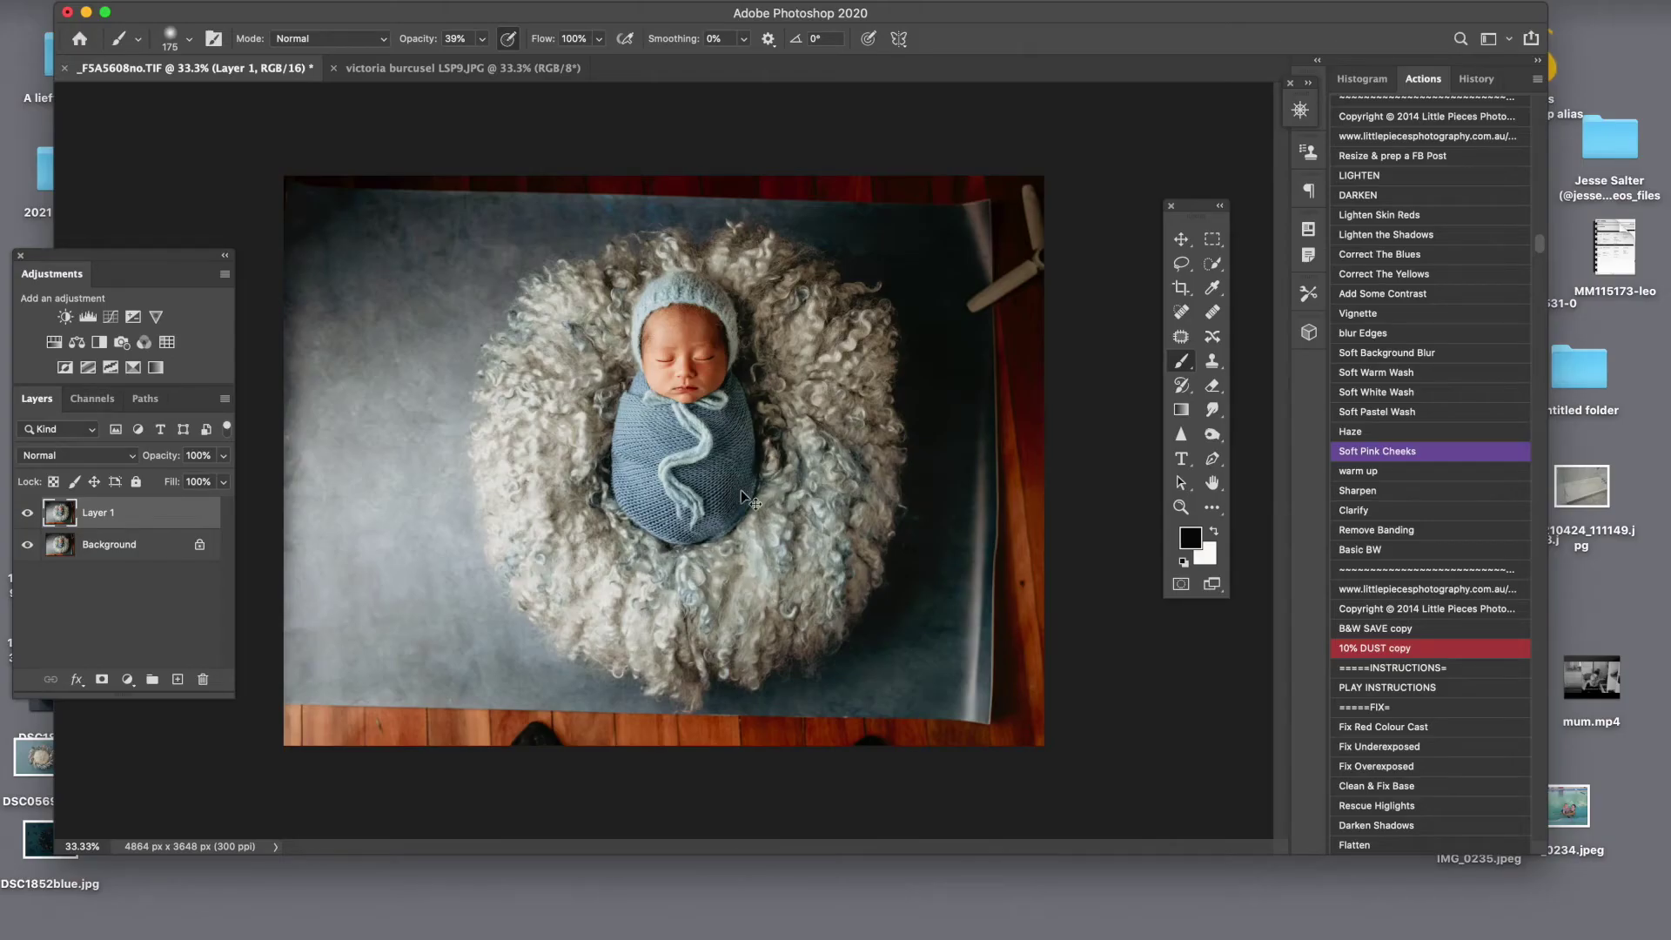
Merge Layer 1 into the Background, glance at the basket document, and return to the newborn photo.
key("super+e")
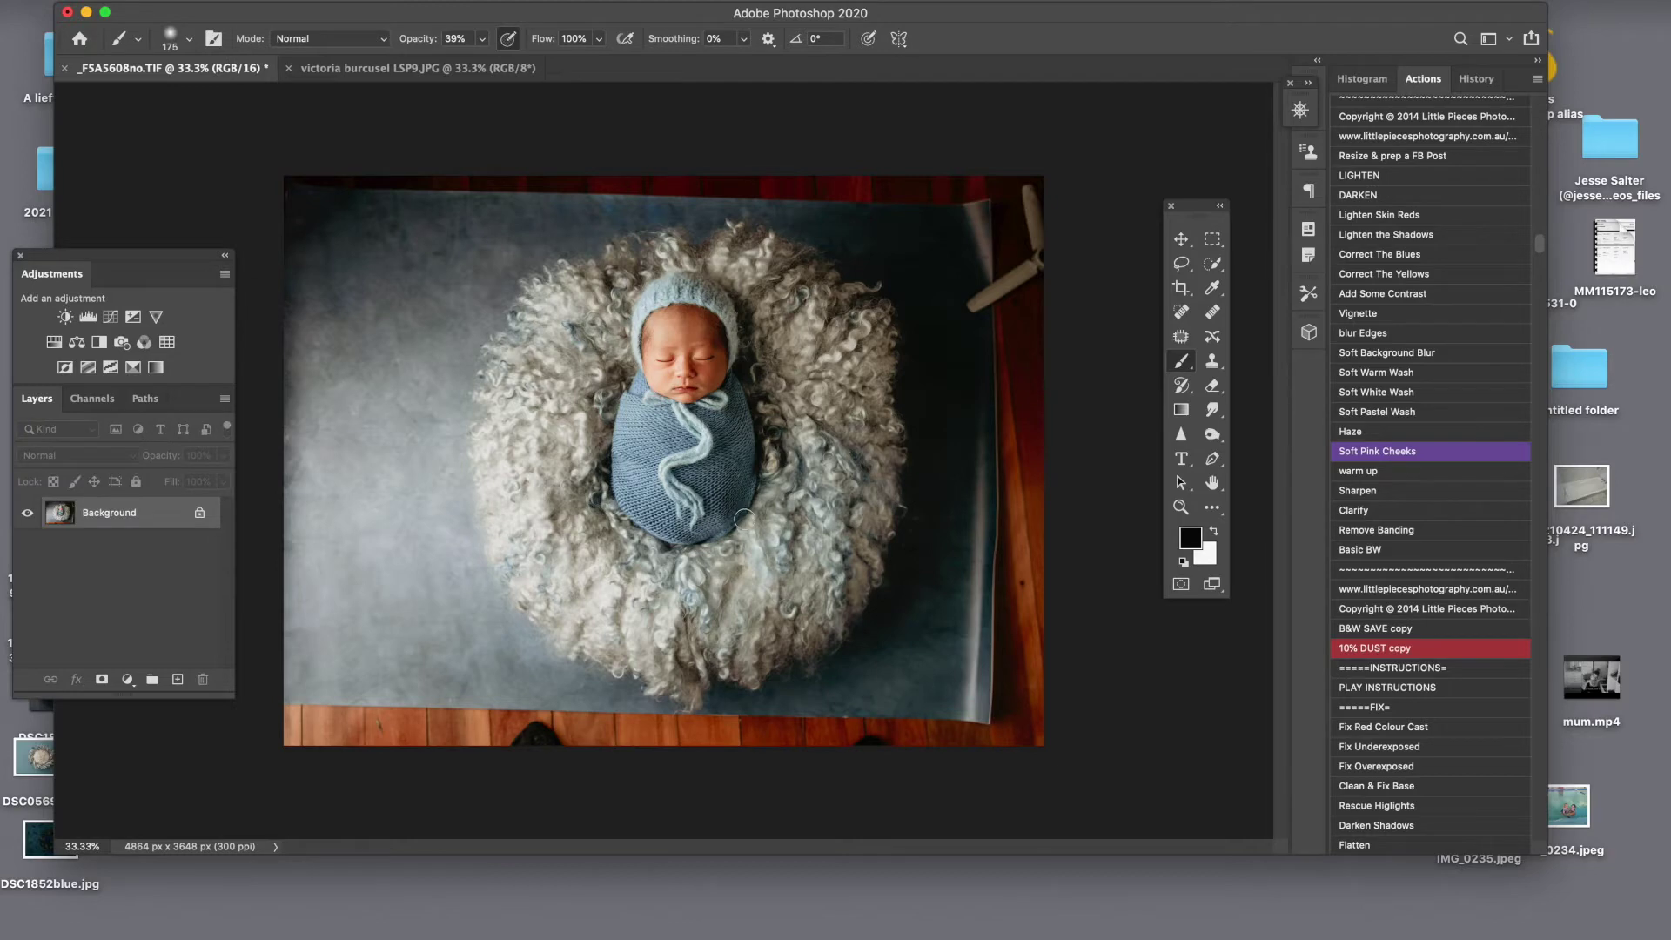
left_click(454, 69)
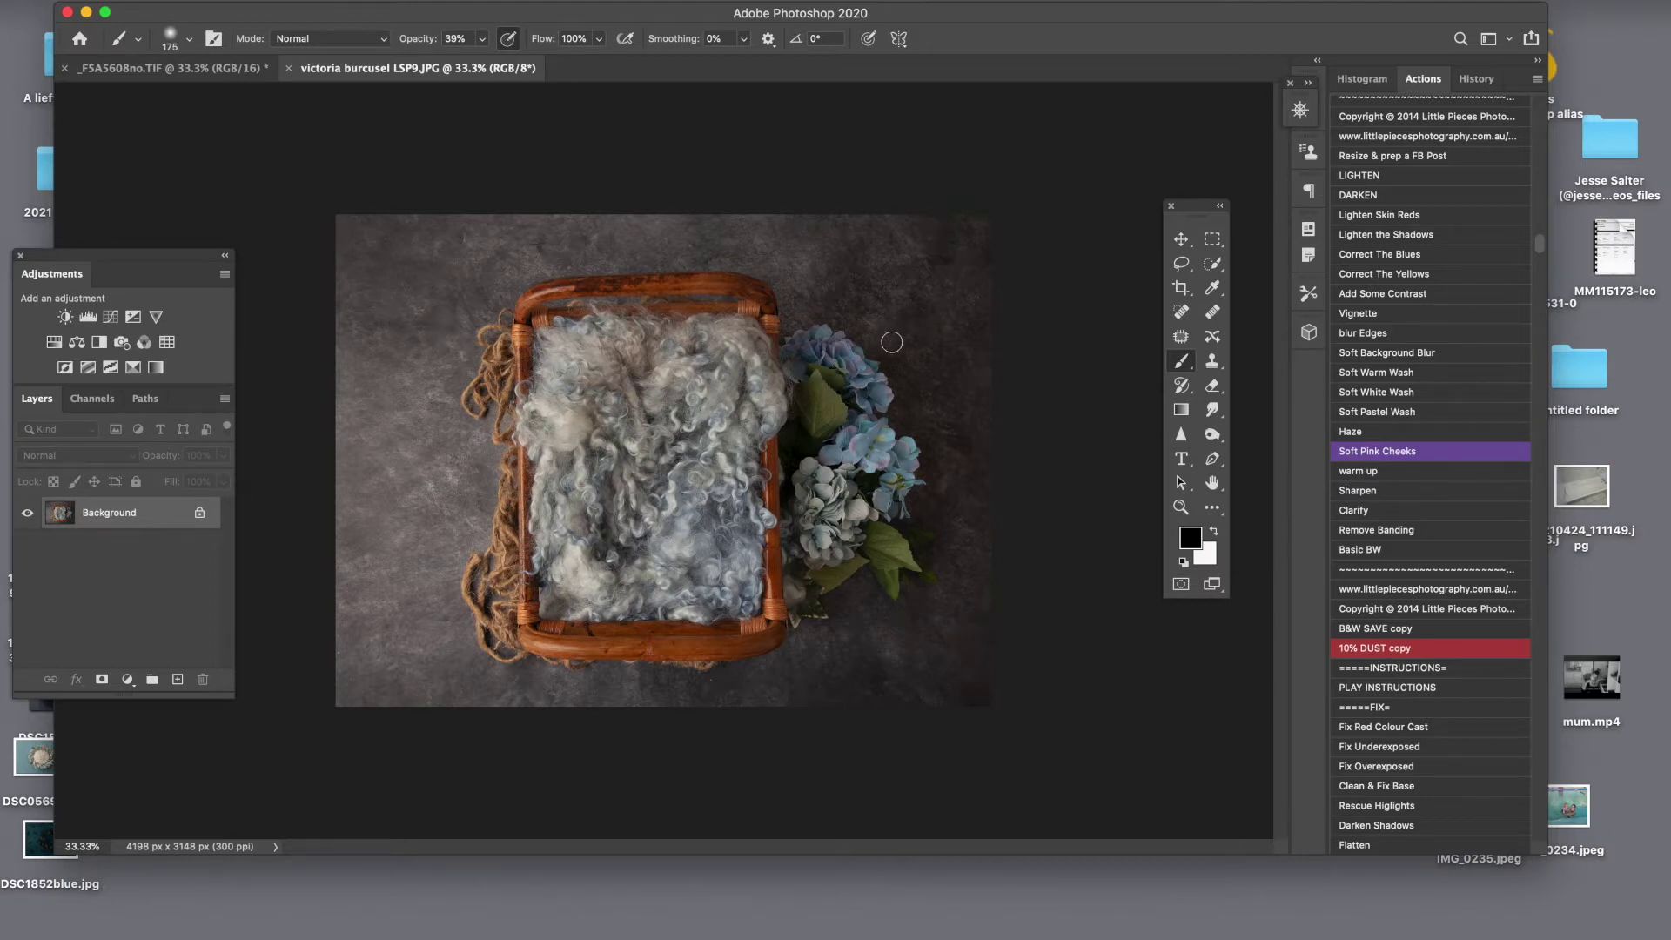
left_click(193, 67)
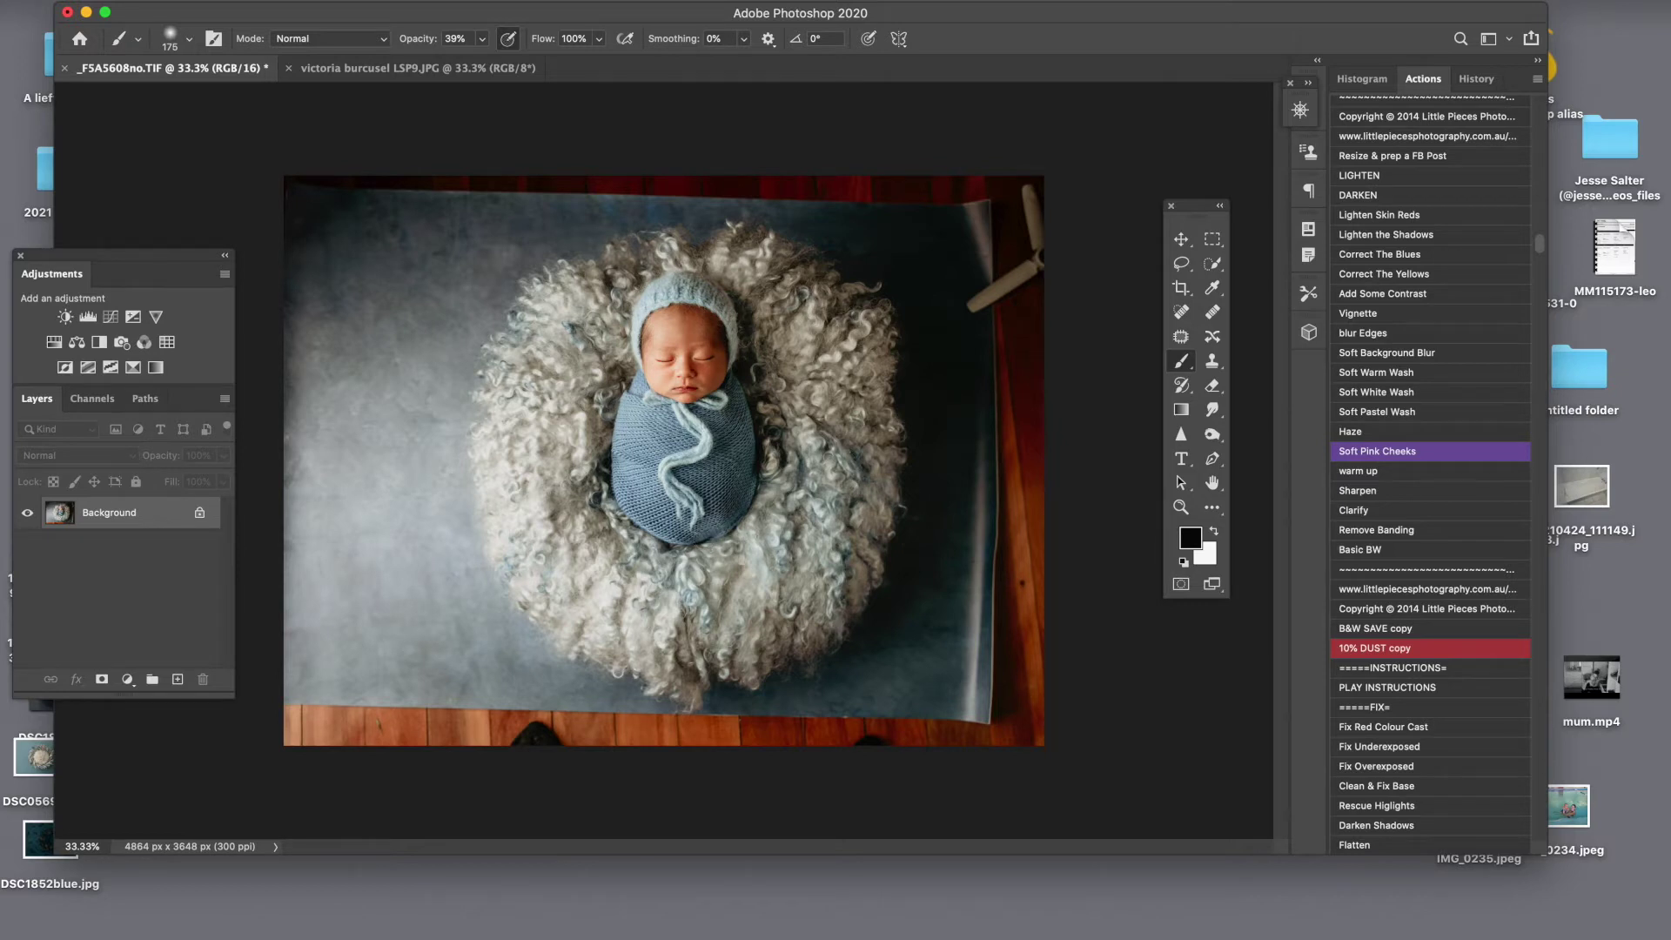
Paste the whole newborn photo into the basket document, converting its colours, and lower it to 54% opacity.
key("super+a")
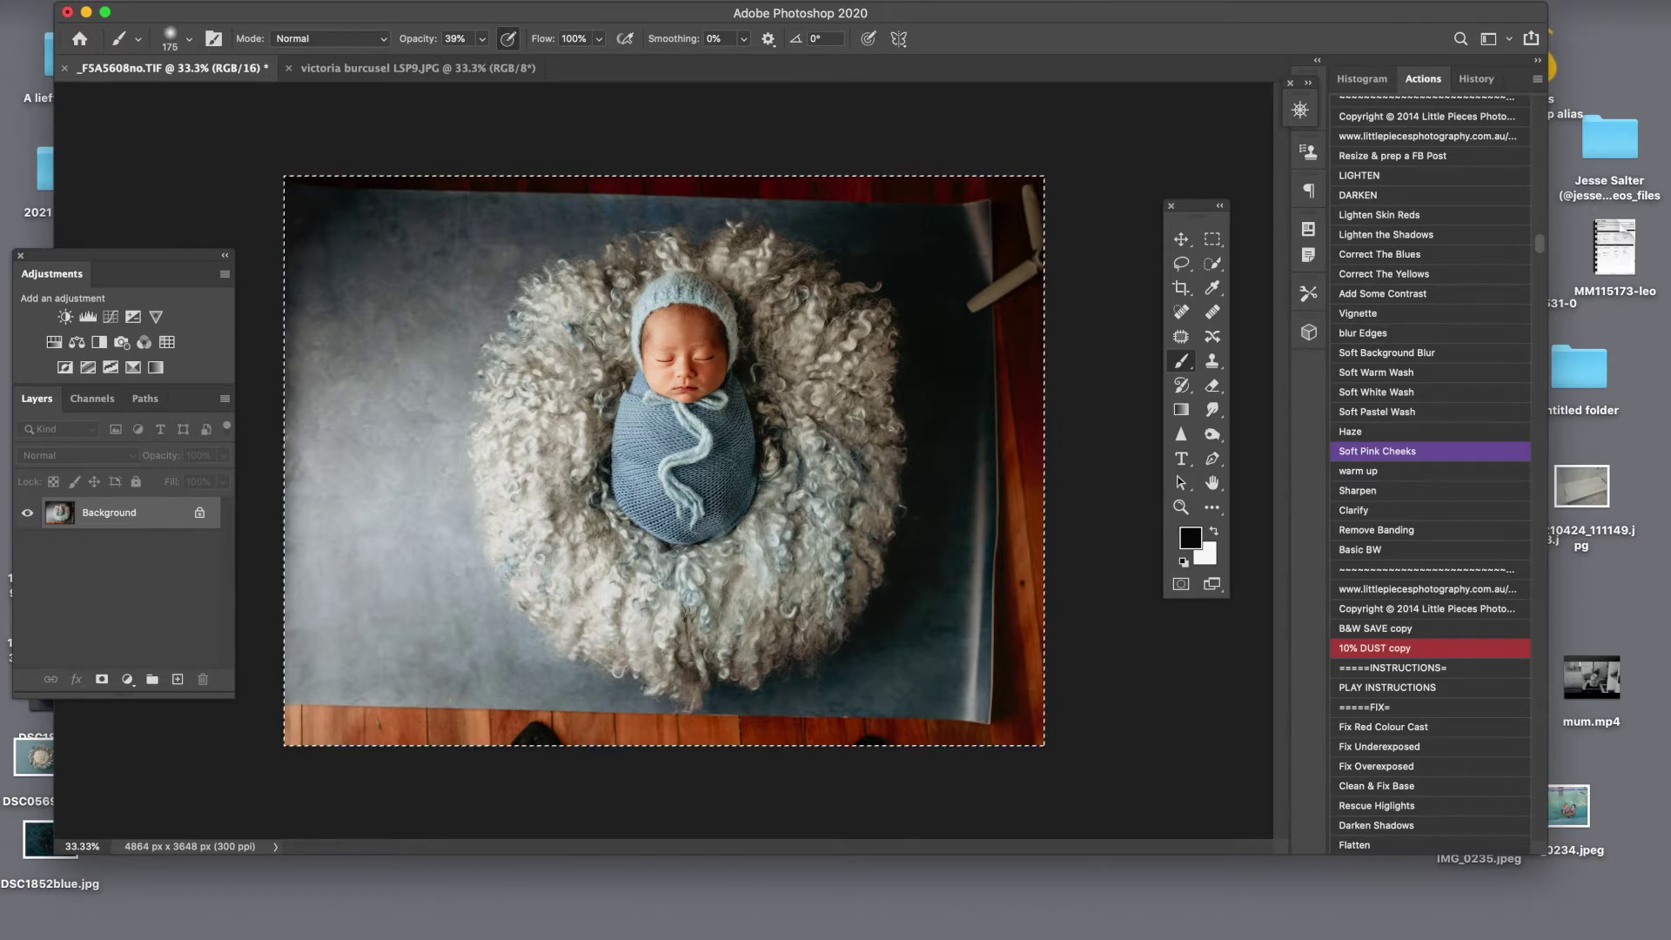
left_click(452, 77)
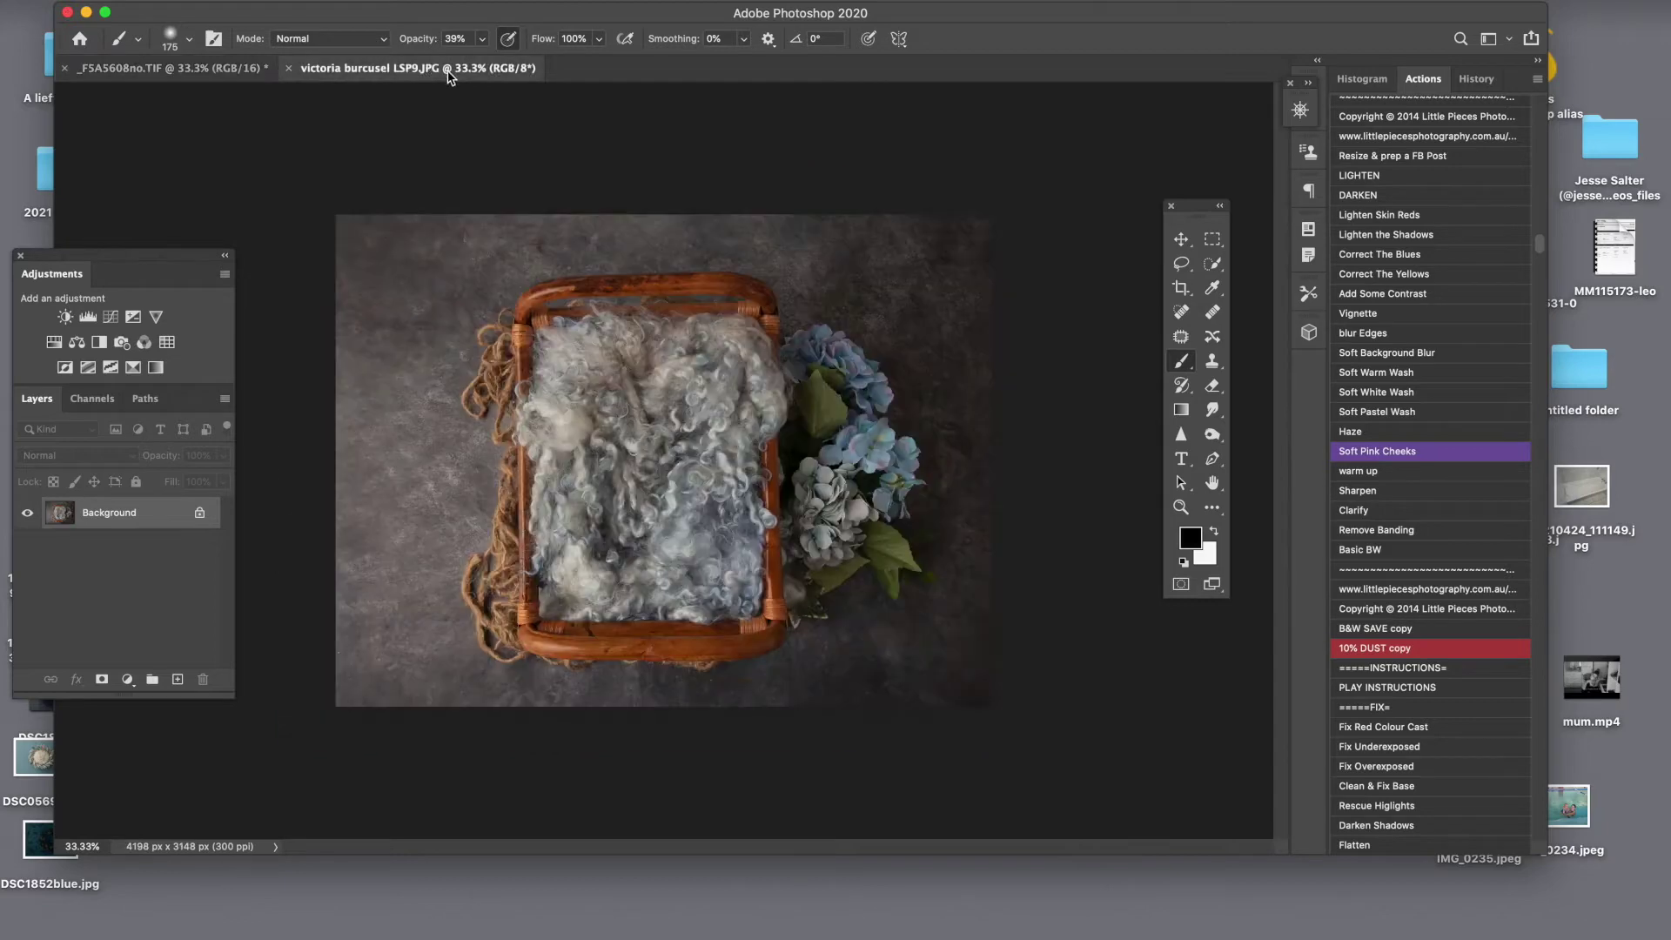
key("super+v")
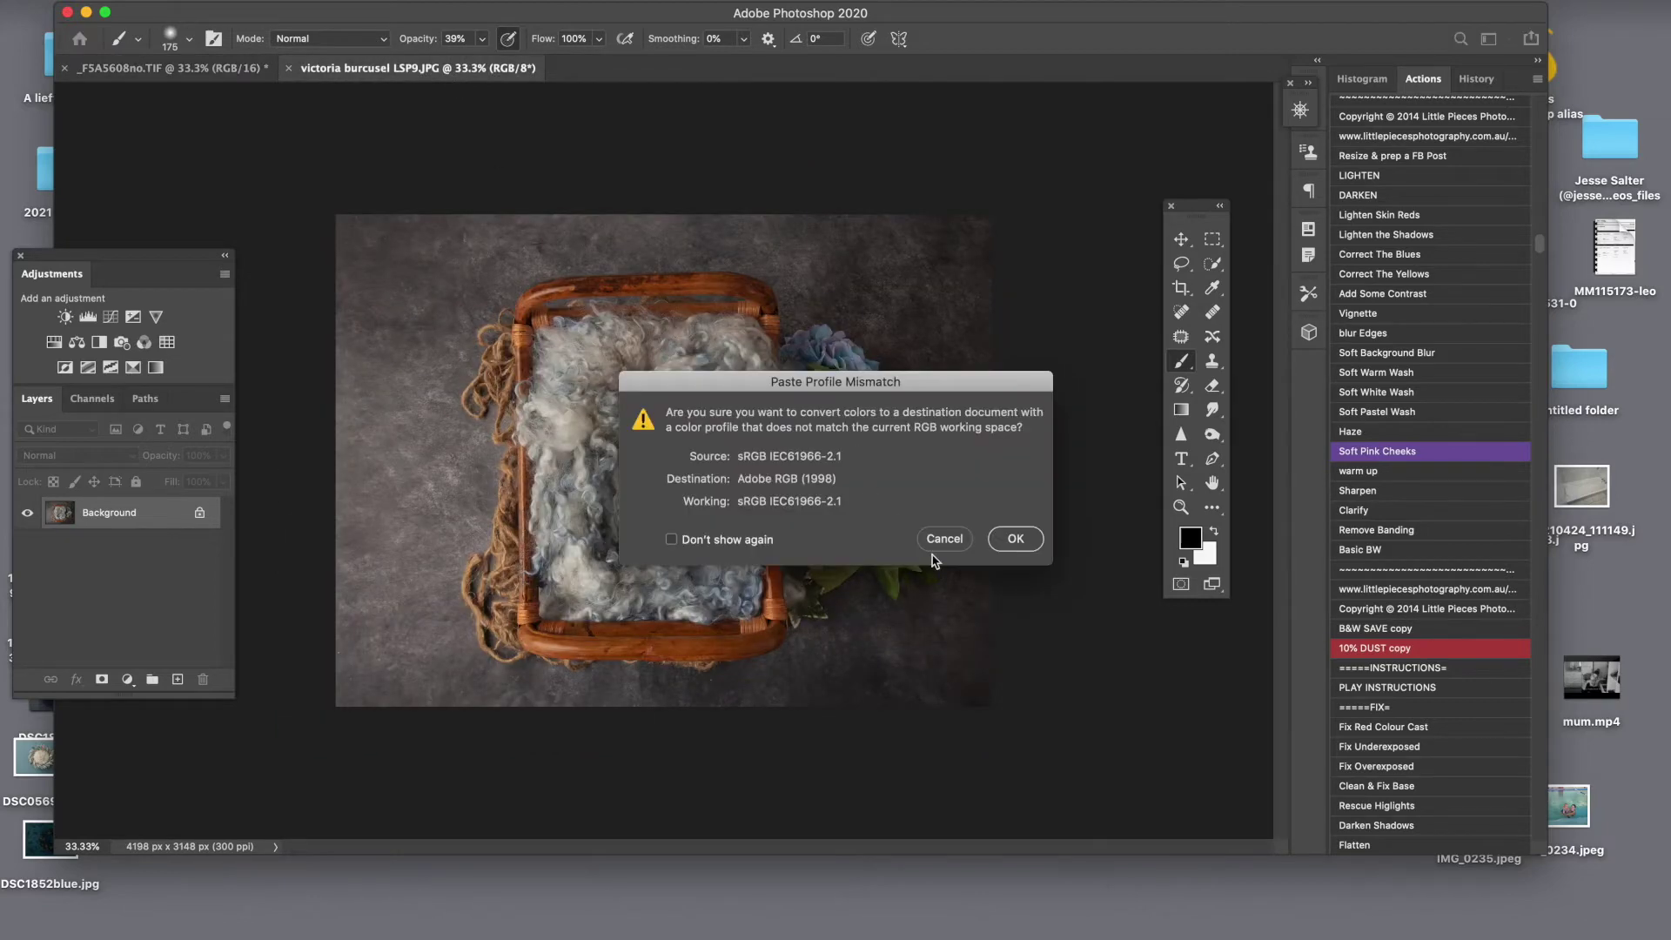
left_click(1013, 540)
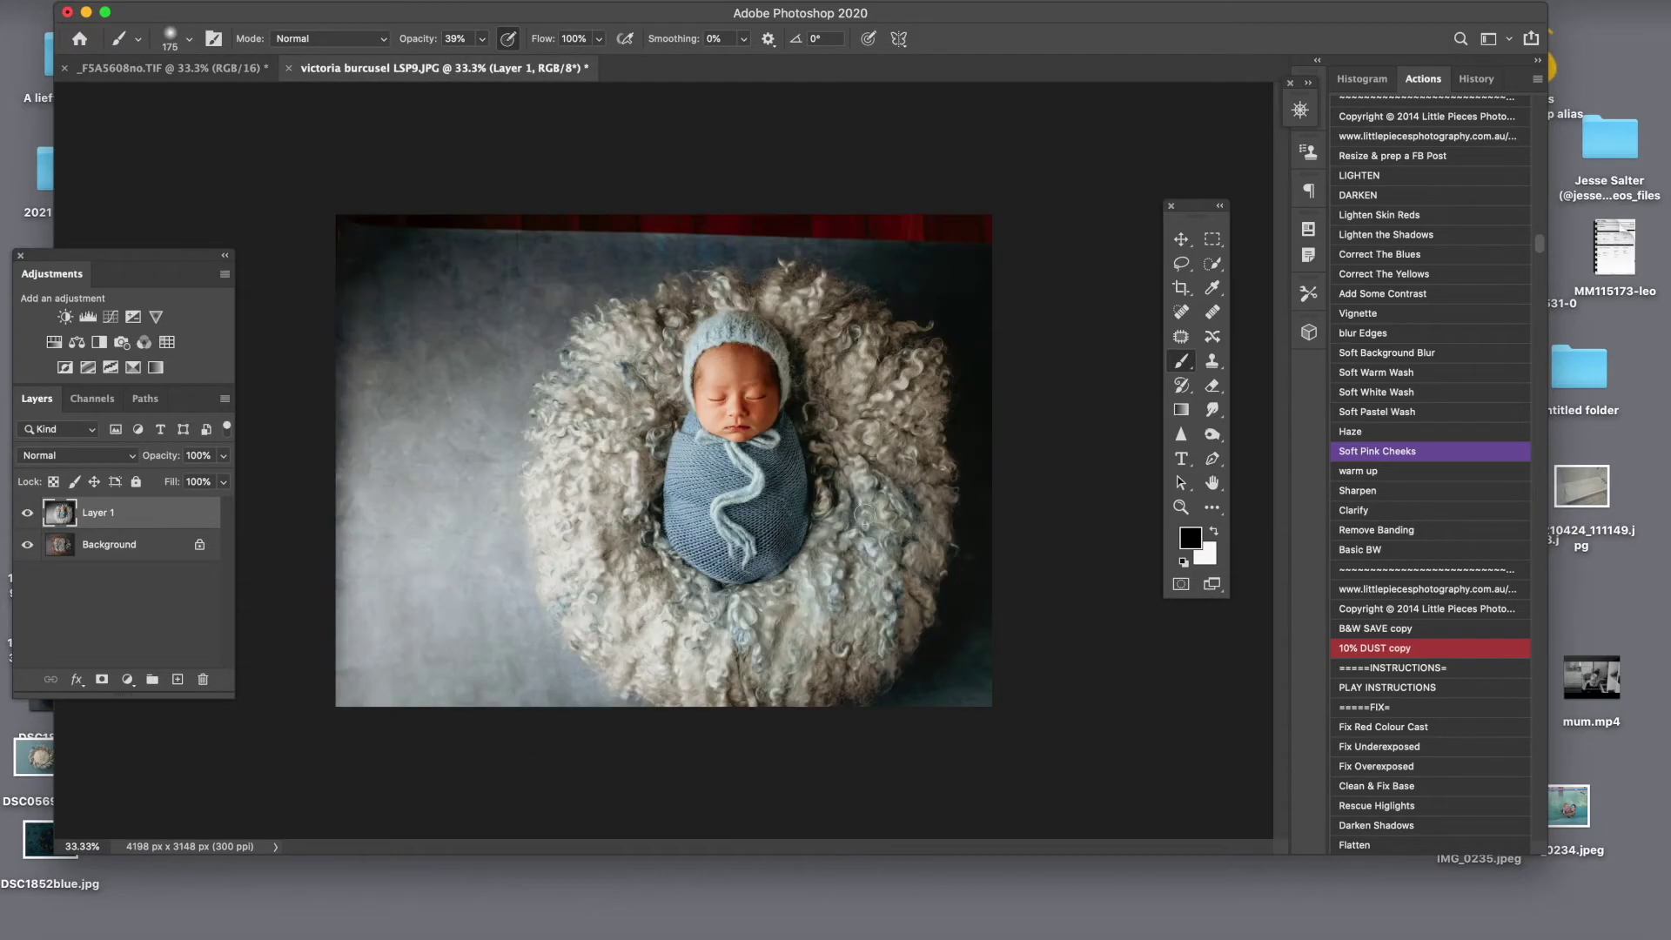
left_click(222, 455)
Move the newborn layer over the basket with Free Transform and restore it to 100% opacity.
key("super+t")
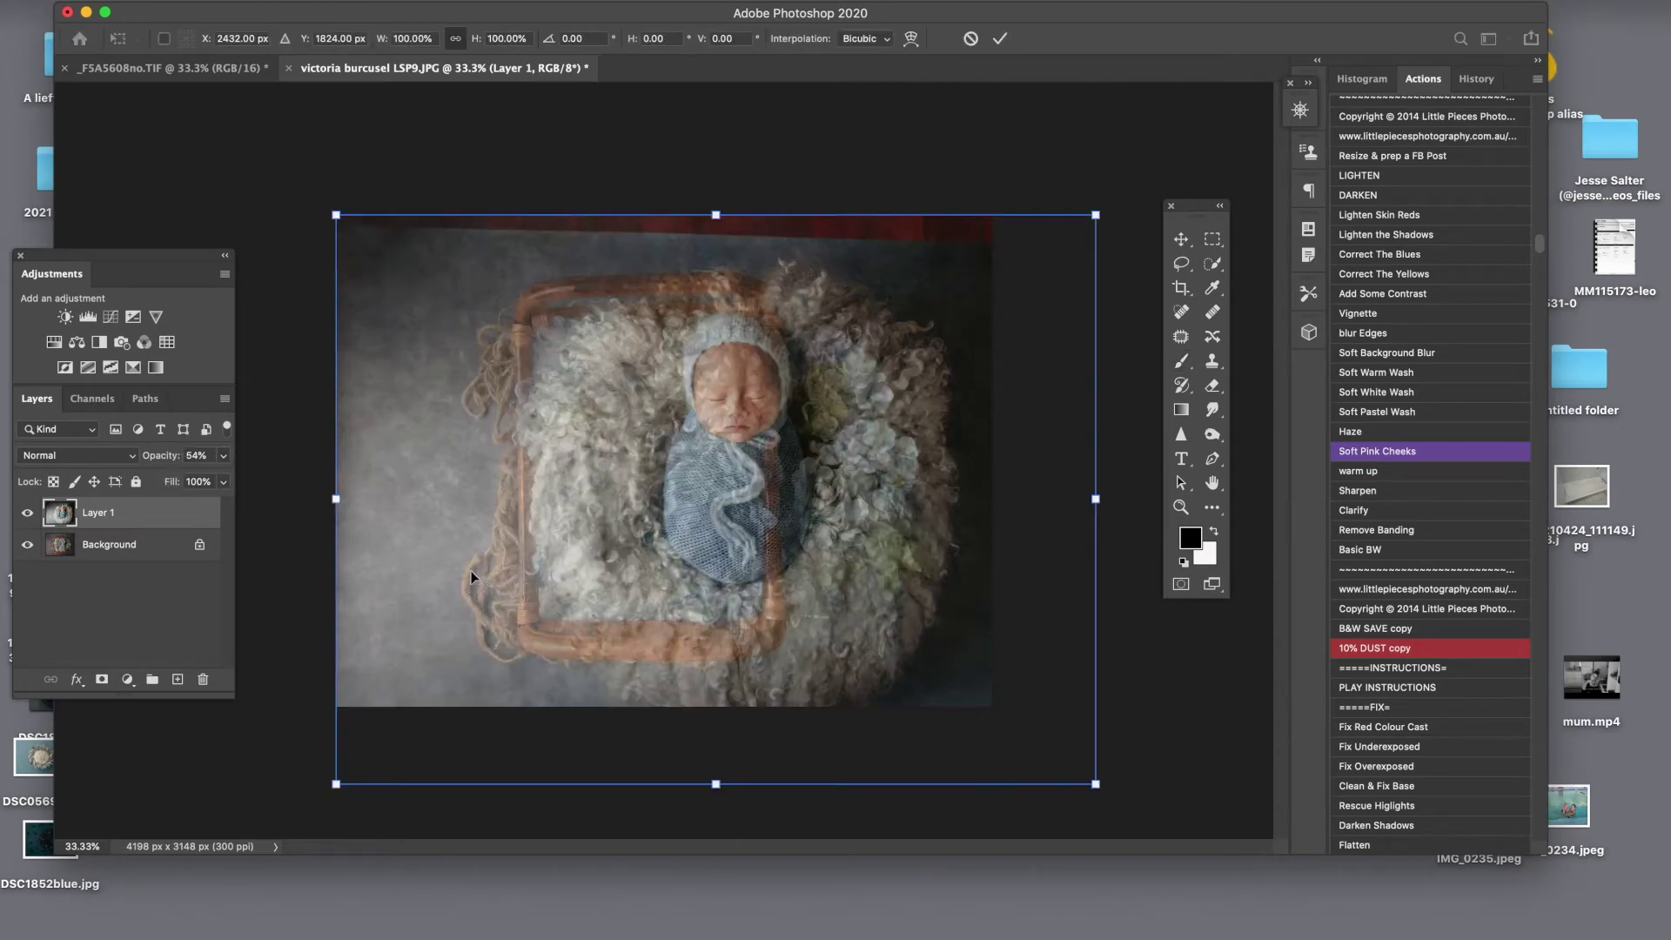
left_click_drag(725, 543, 639, 561)
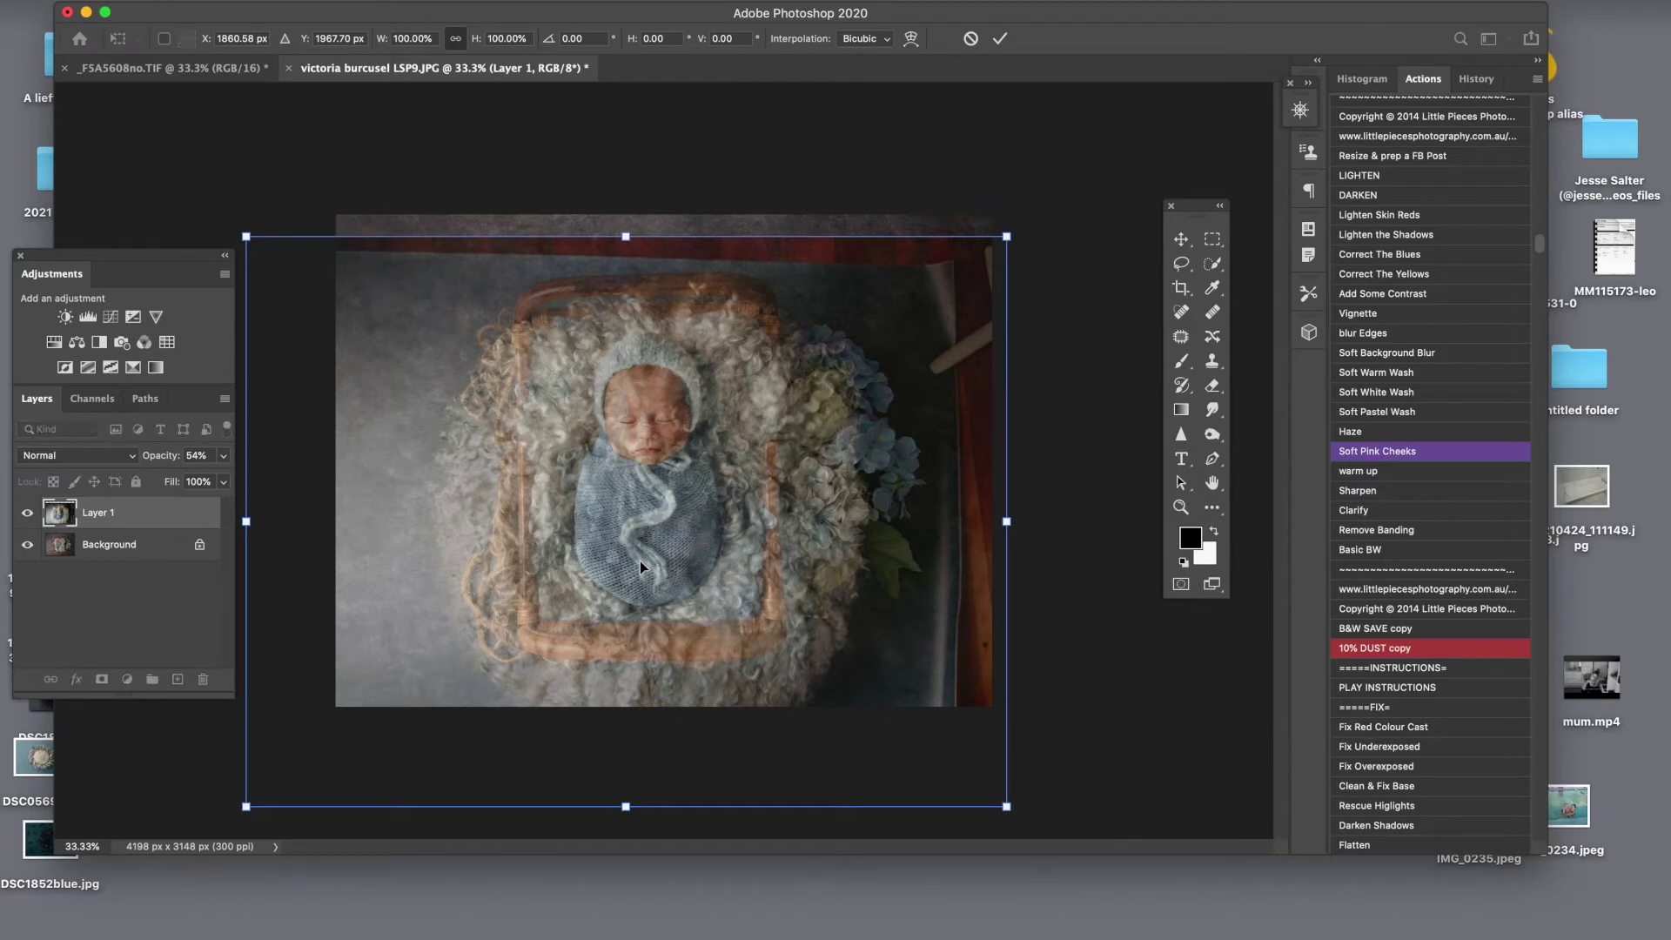
key("Return")
key("b")
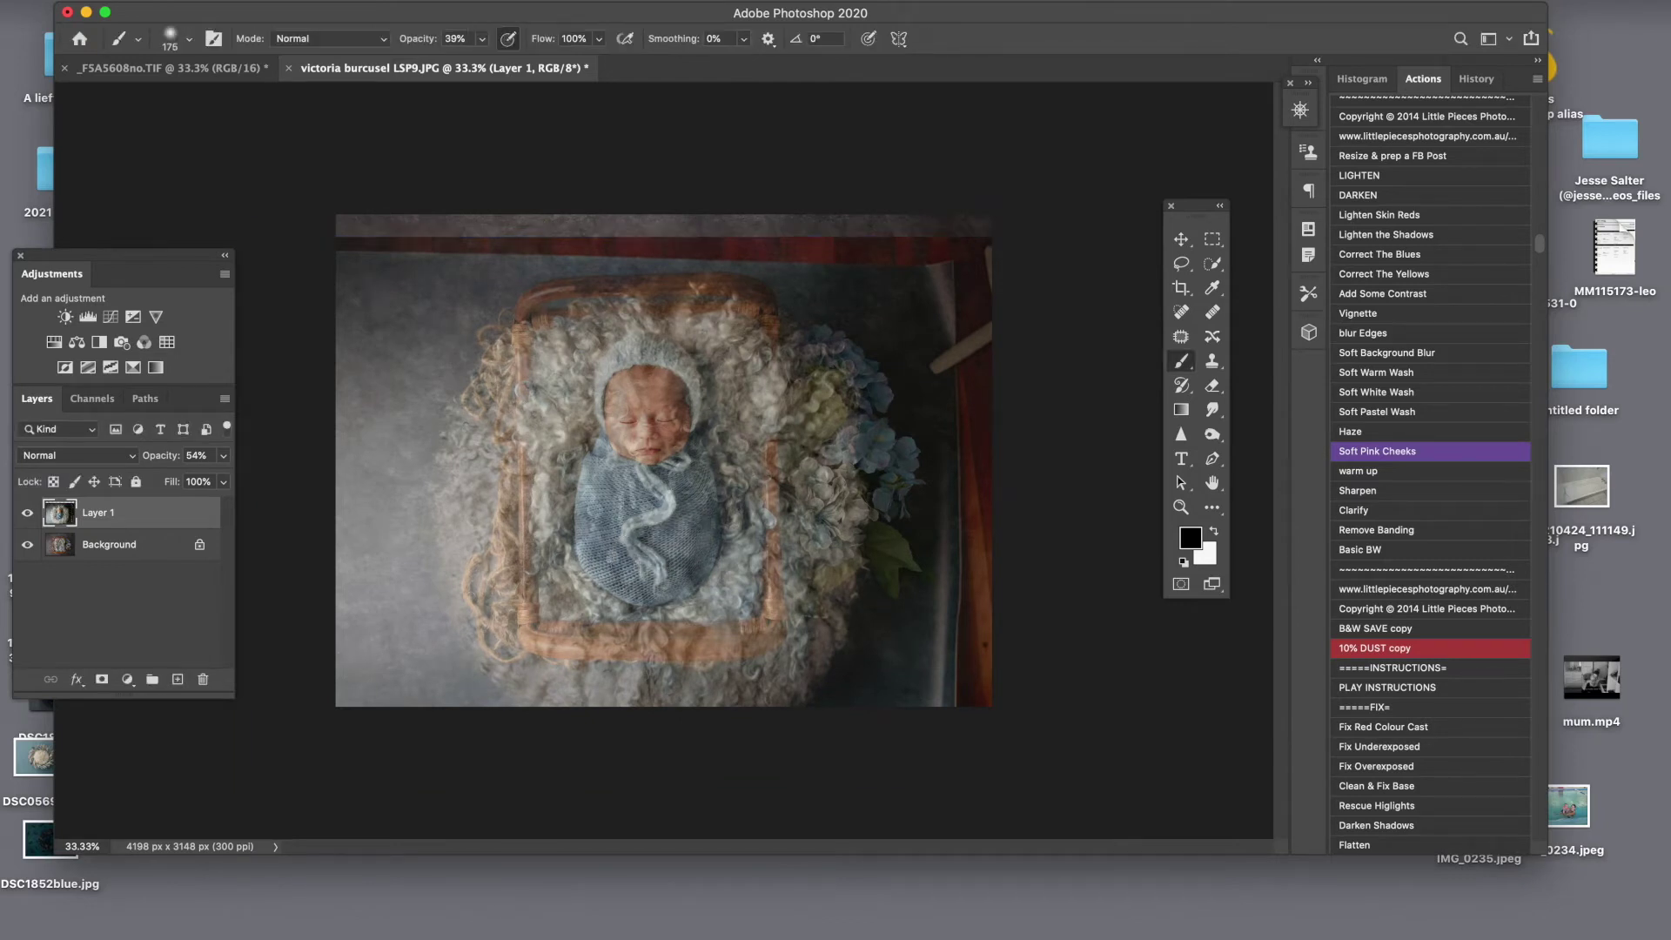
left_click(223, 455)
left_click_drag(224, 478, 232, 493)
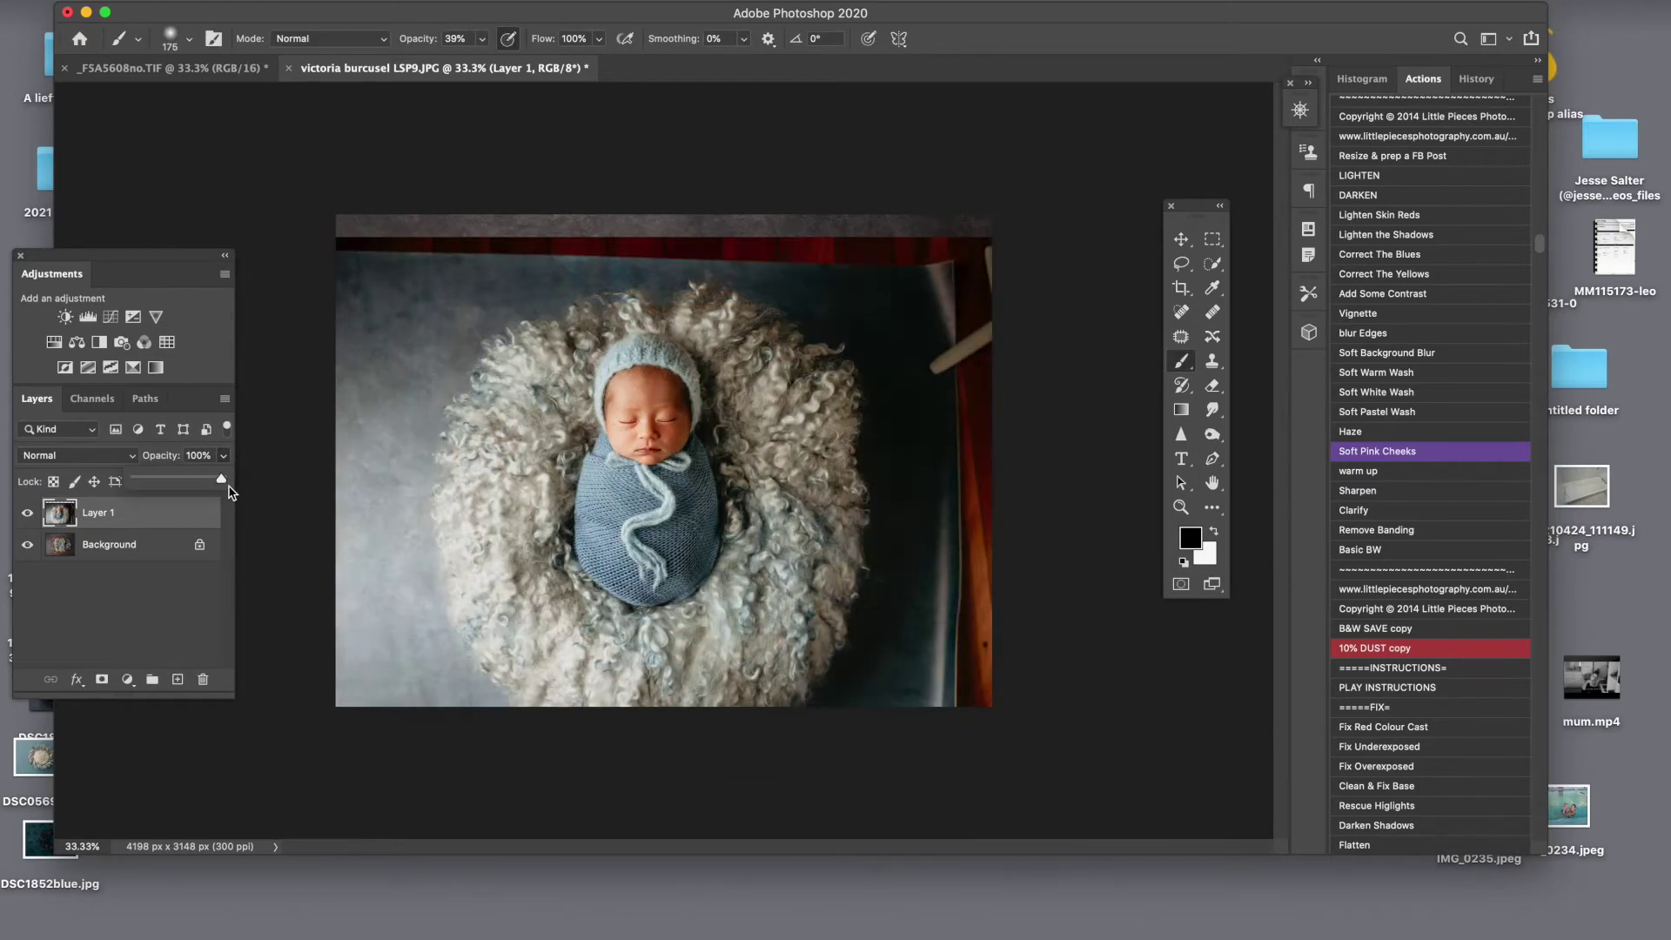
Add an inverted layer mask to Layer 1 and paint white to reveal the baby in the basket.
left_click(102, 680)
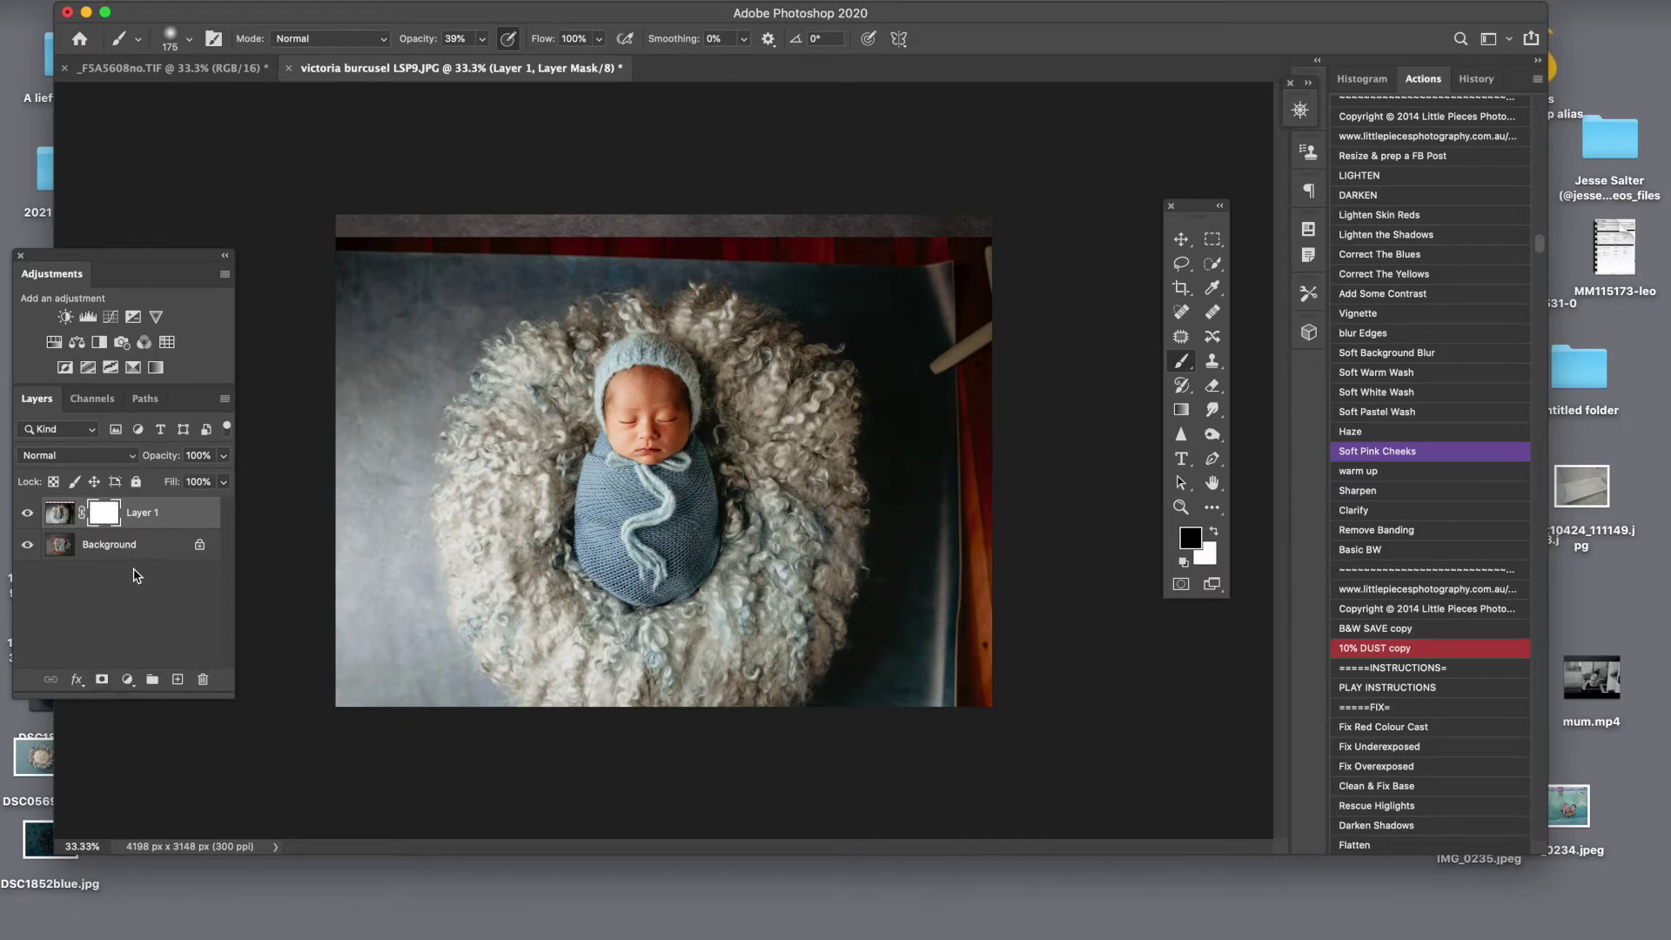
key("super+i")
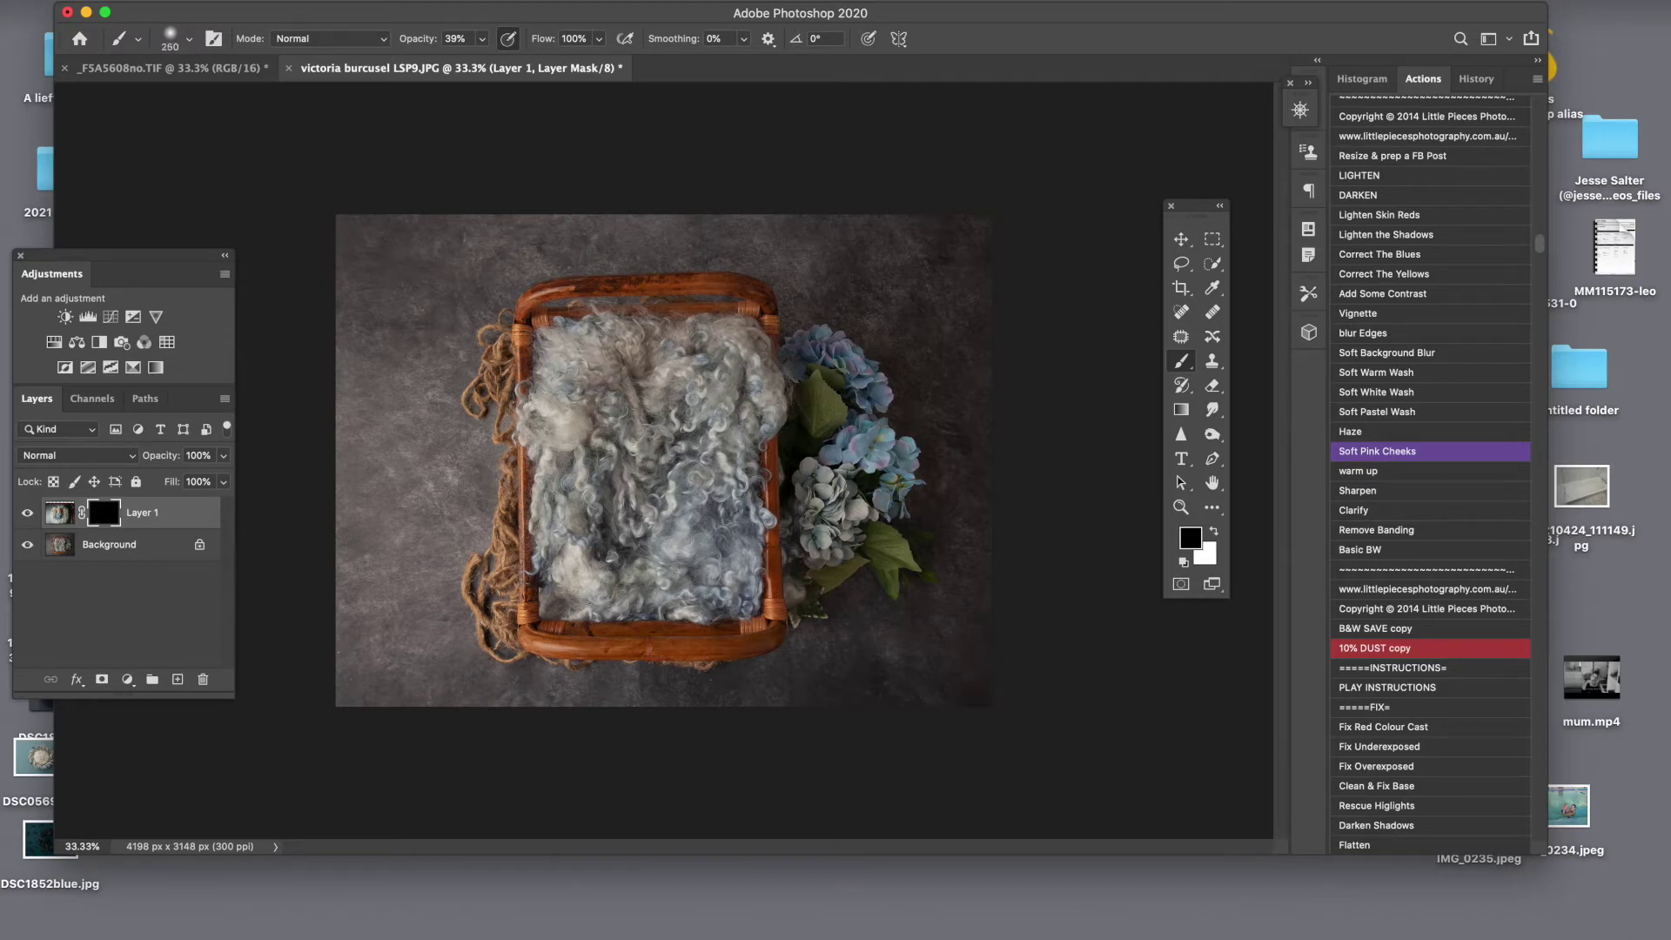
key("x")
mouse_move(645, 405)
left_mouse_down()
mouse_move(663, 400)
mouse_move(648, 545)
mouse_move(696, 496)
mouse_move(679, 544)
mouse_move(639, 550)
mouse_move(613, 522)
mouse_move(648, 387)
mouse_move(622, 374)
mouse_move(653, 374)
mouse_move(697, 522)
mouse_move(687, 557)
mouse_move(605, 570)
mouse_move(565, 531)
mouse_move(616, 440)
mouse_move(578, 474)
mouse_move(601, 566)
mouse_move(636, 591)
mouse_move(709, 548)
mouse_move(653, 383)
mouse_move(600, 357)
mouse_move(661, 392)
mouse_move(666, 373)
mouse_move(657, 404)
mouse_move(687, 505)
left_mouse_up()
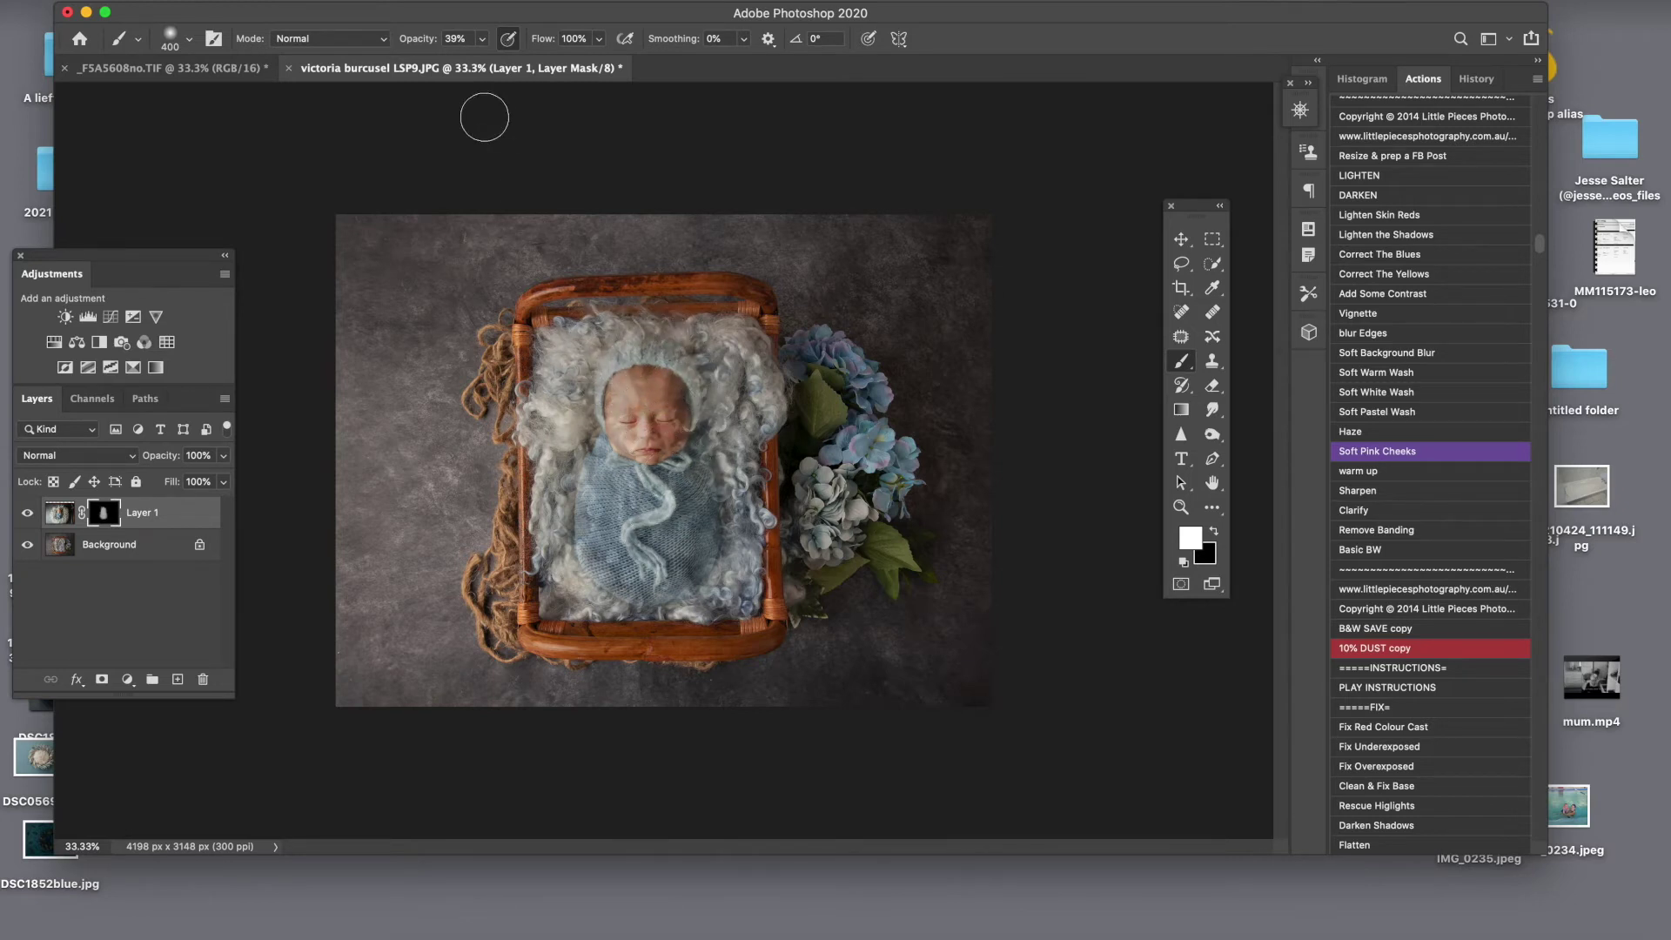
Fully reveal the baby's face at 100% brush opacity, switch to black, and zoom to 100%.
left_click_drag(480, 48, 535, 63)
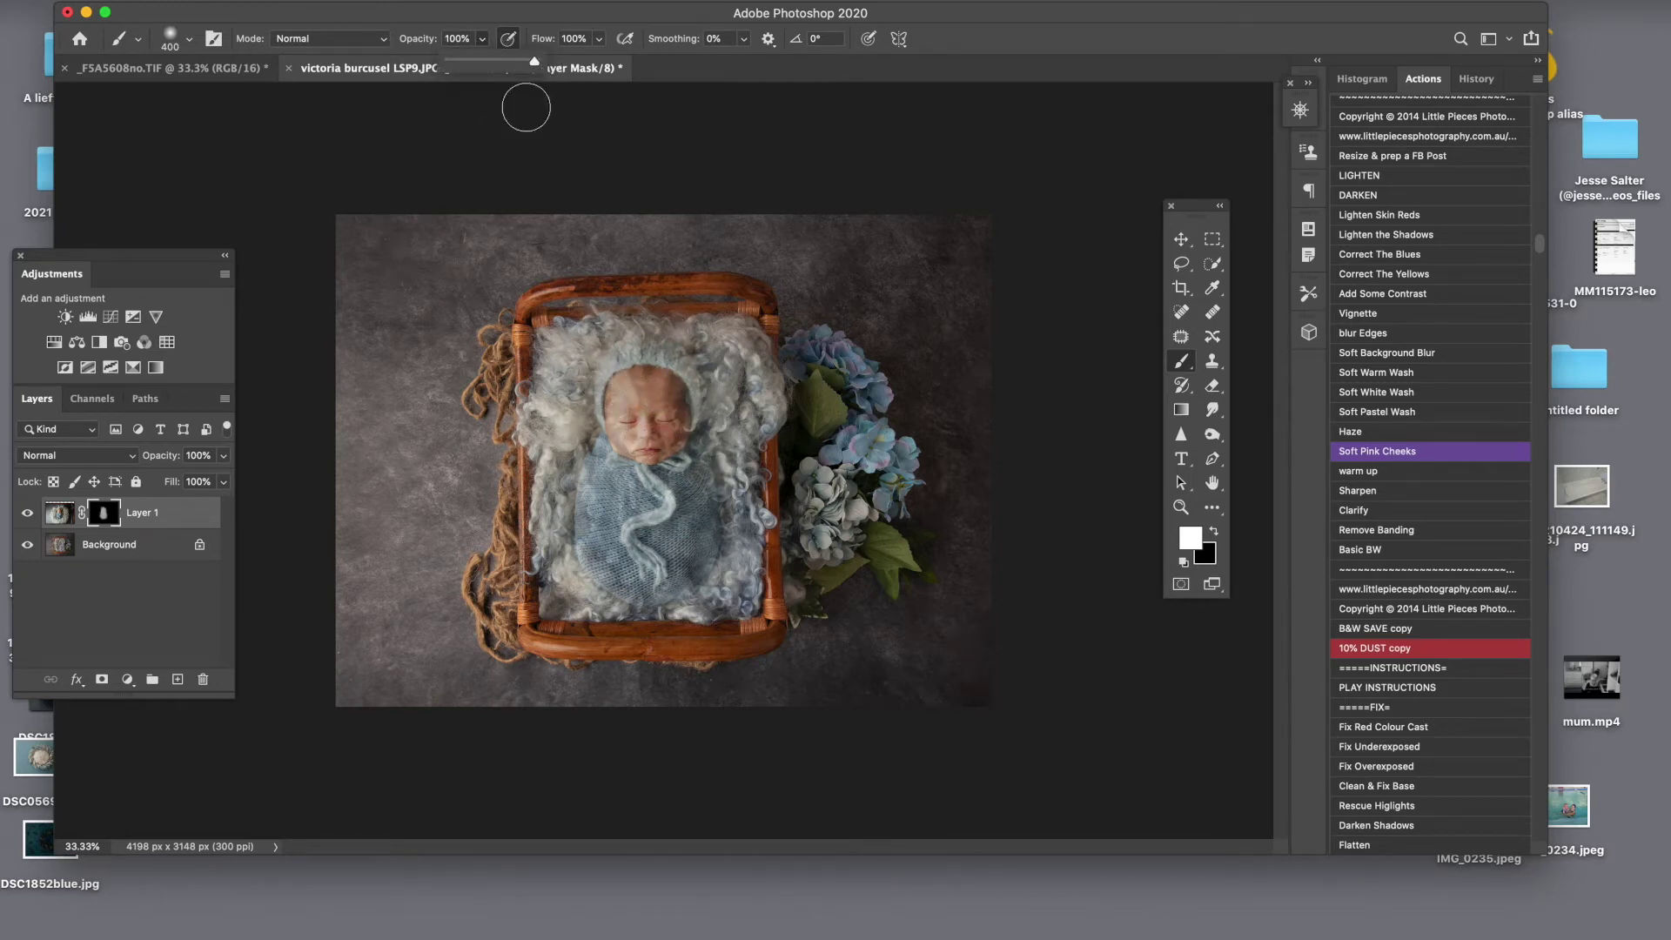
mouse_move(683, 413)
left_mouse_down()
mouse_move(626, 414)
mouse_move(596, 548)
mouse_move(614, 592)
mouse_move(649, 575)
mouse_move(666, 596)
mouse_move(696, 518)
mouse_move(683, 474)
mouse_move(677, 566)
mouse_move(635, 600)
mouse_move(599, 534)
mouse_move(624, 448)
left_mouse_up()
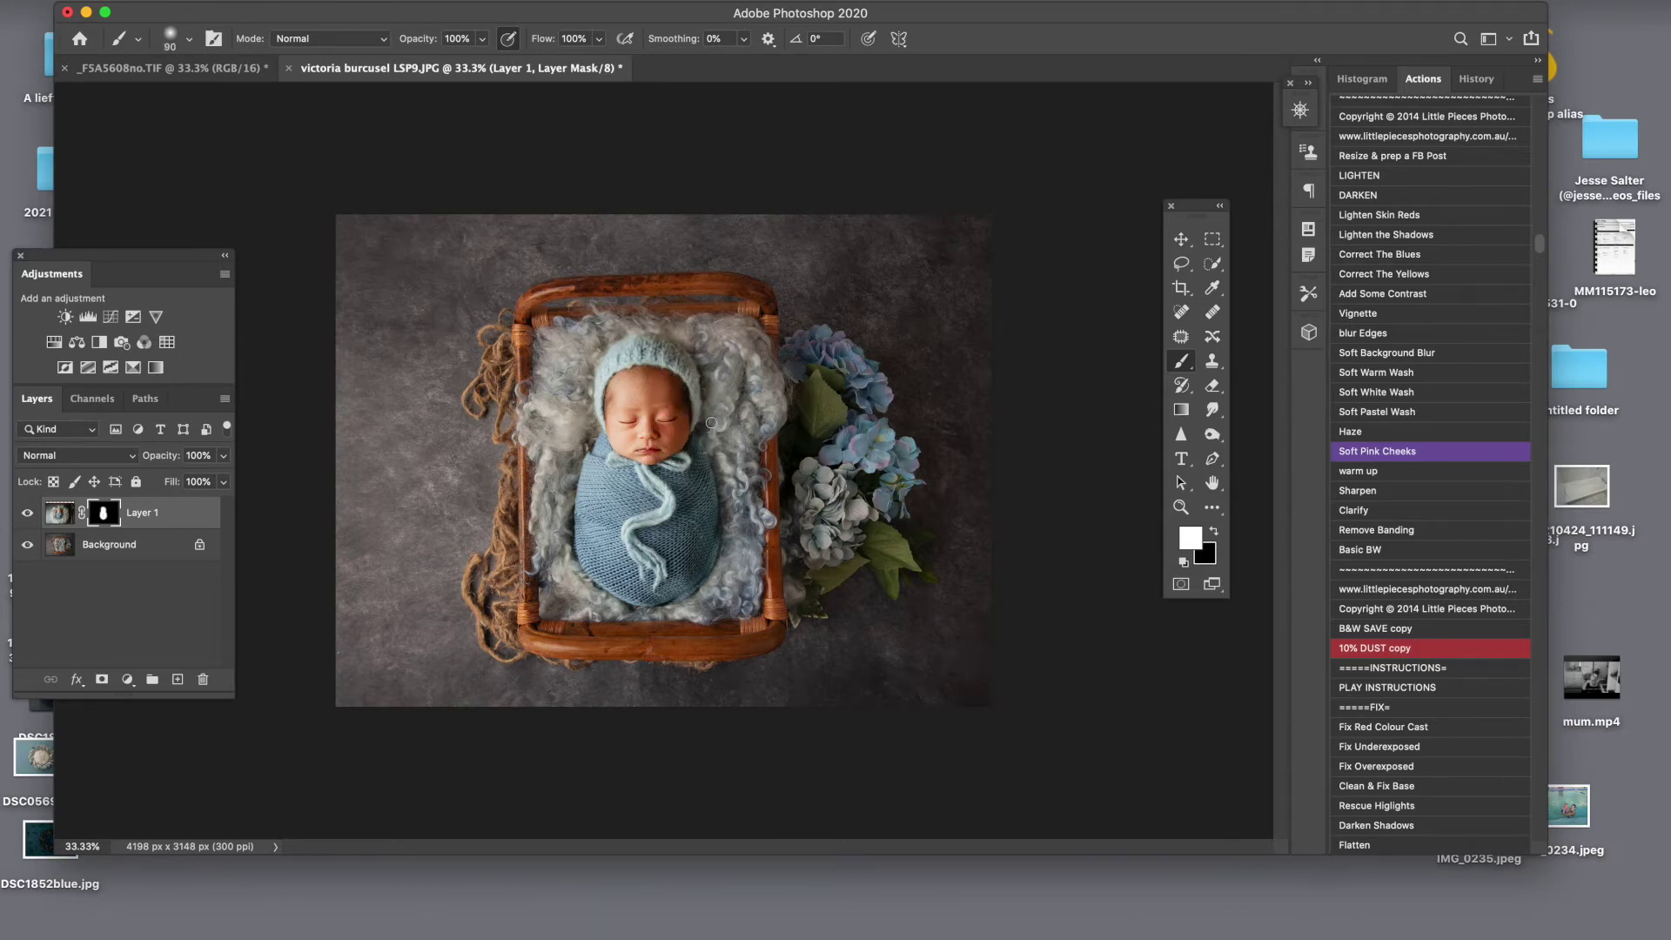
key("x")
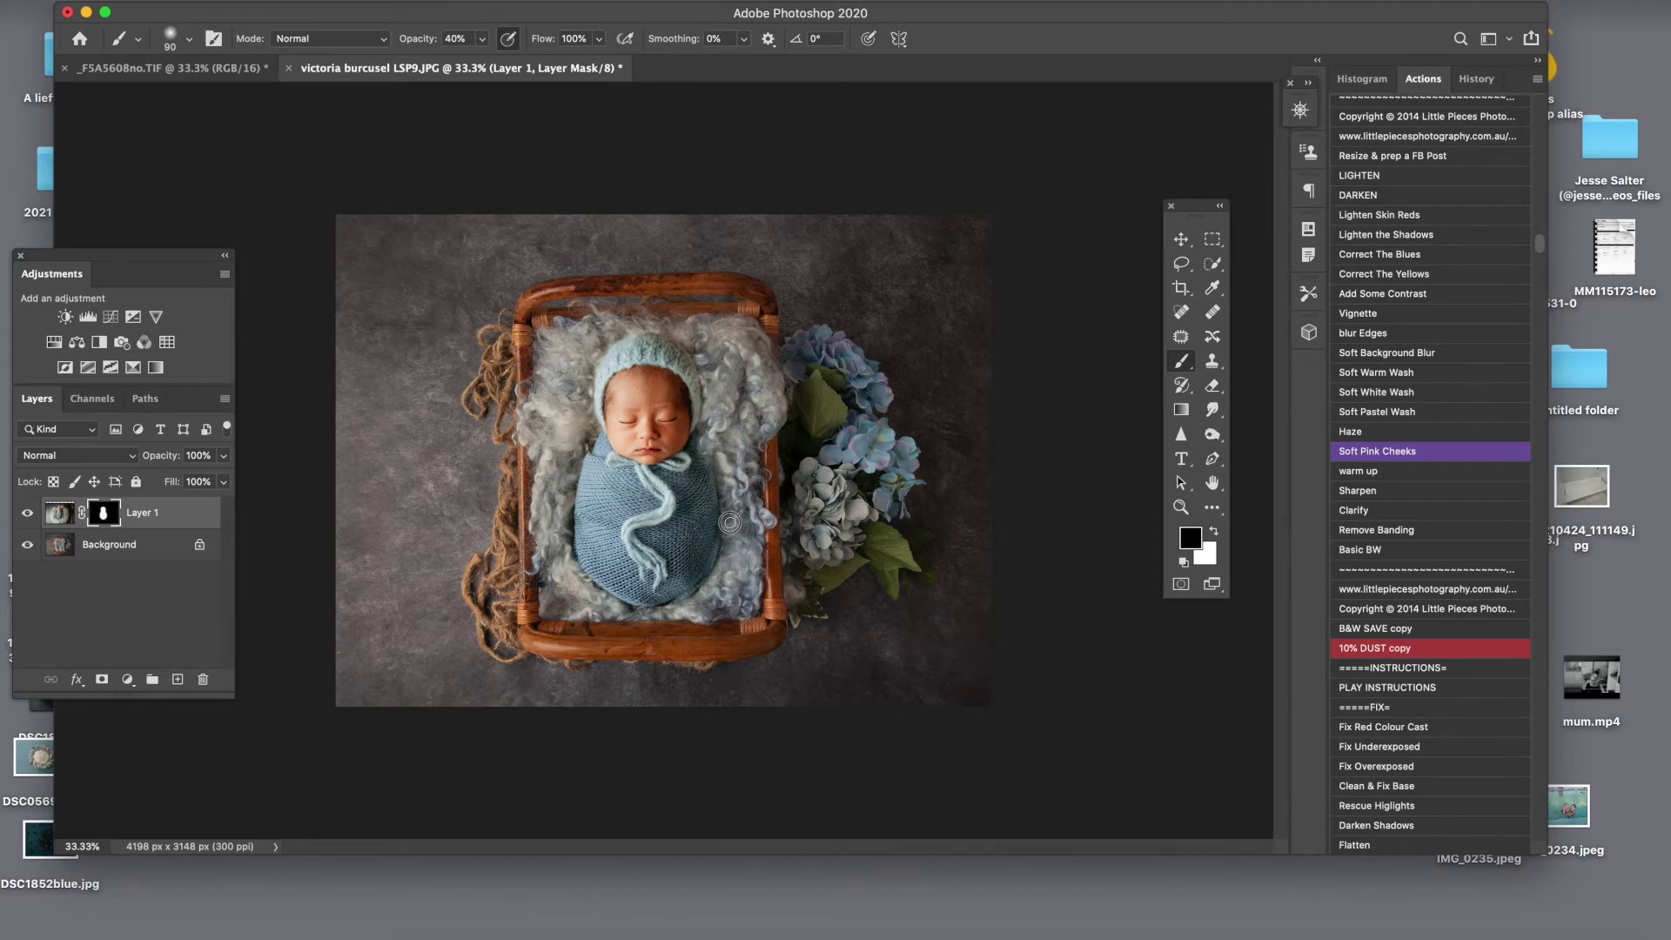
key("z")
left_click(740, 456)
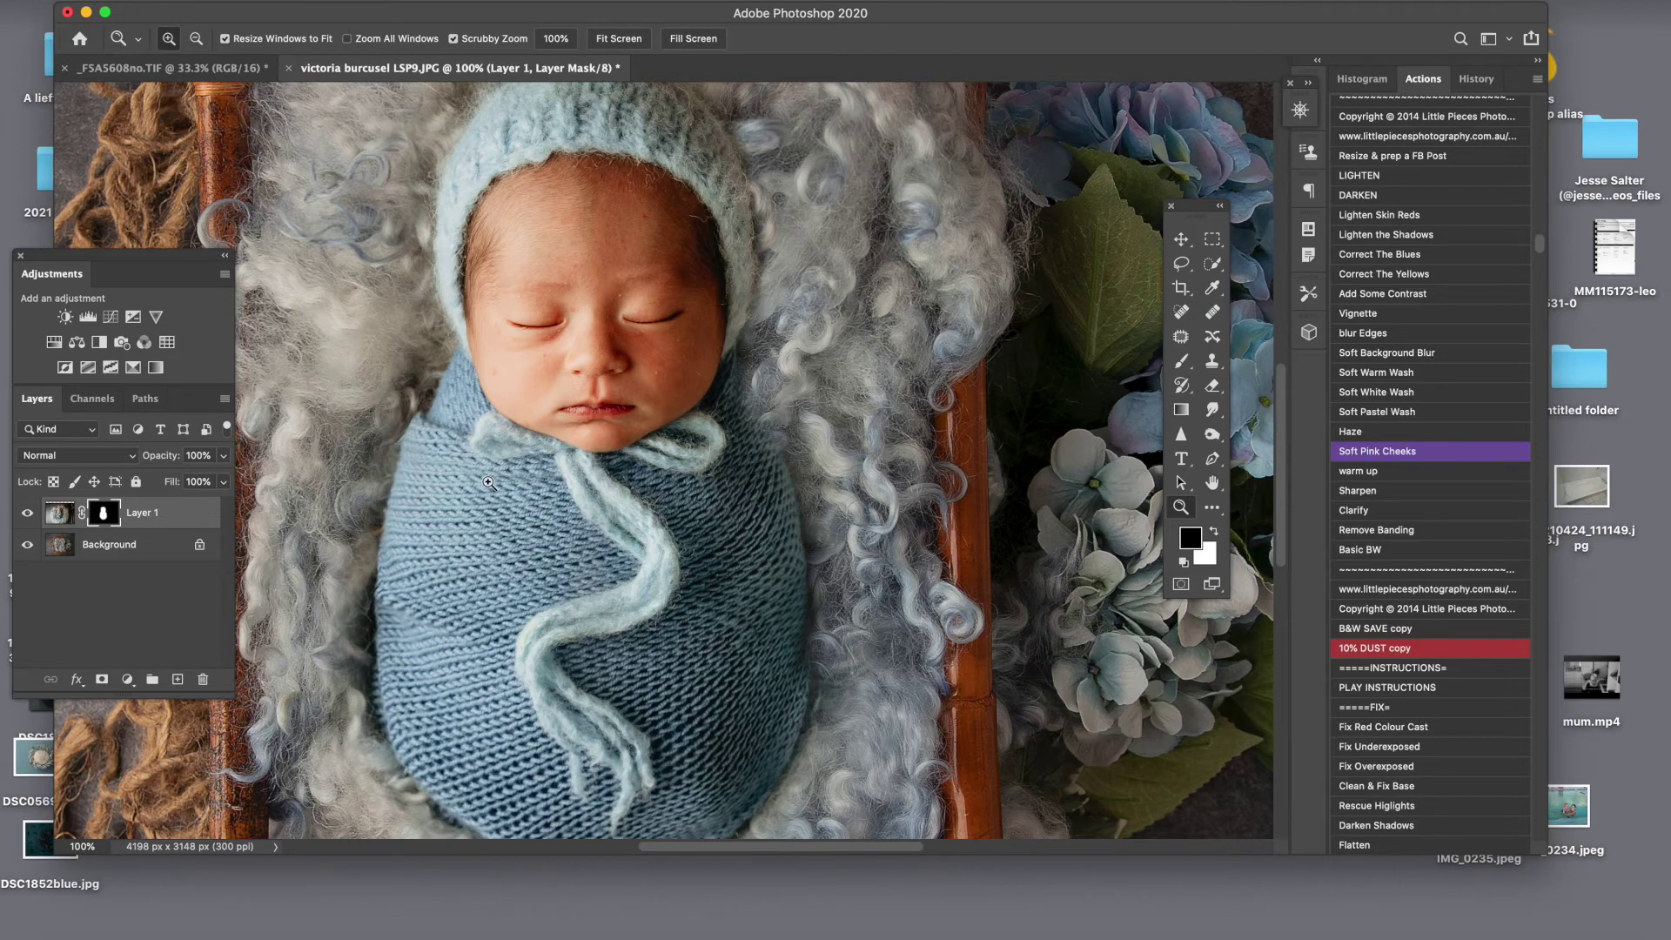
Check the baby's face at 50% and closer zoom, set the mask brush to white, and view the whole photo.
left_click(570, 406, "alt")
left_click(579, 409, "alt")
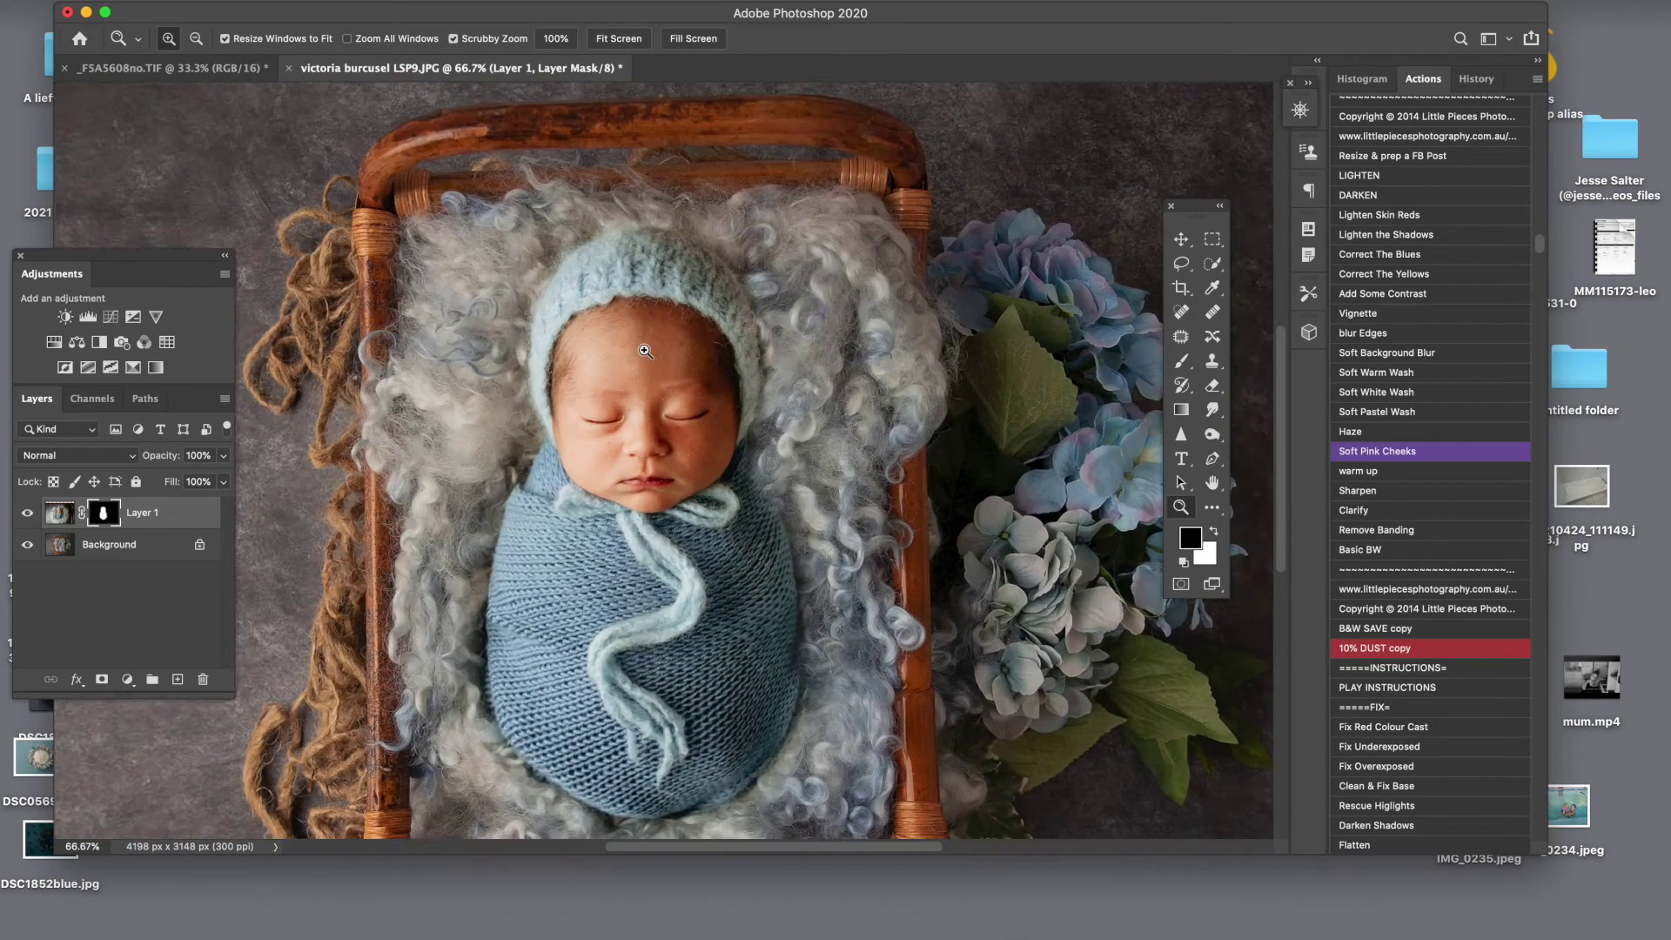
left_click(647, 366)
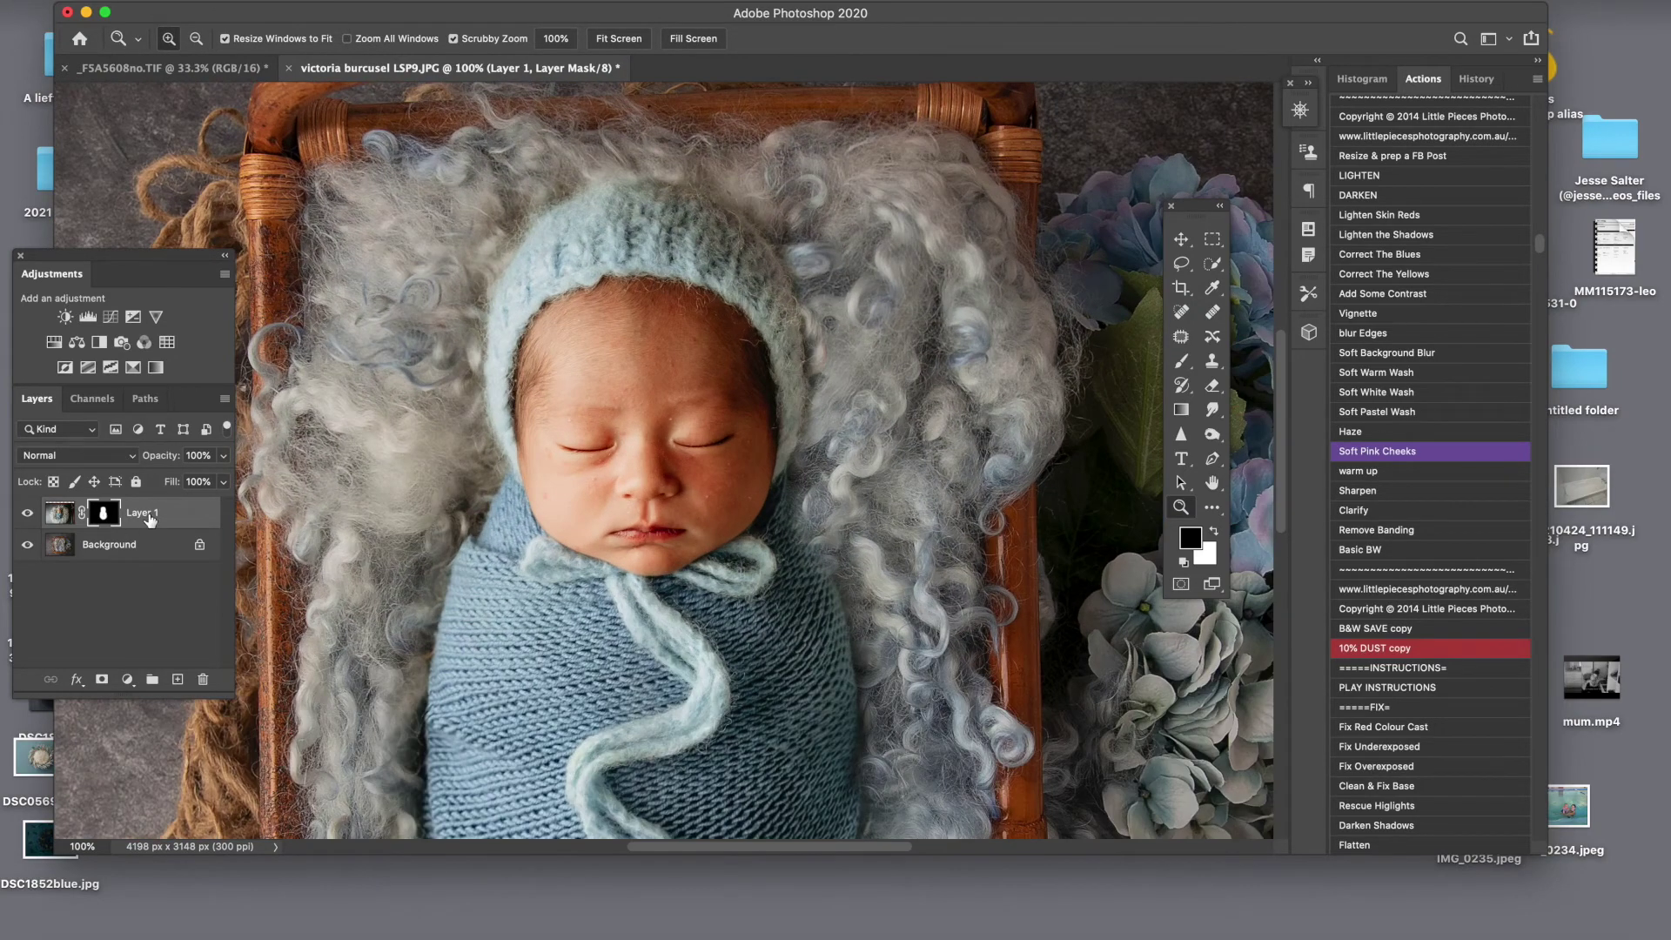
key("b")
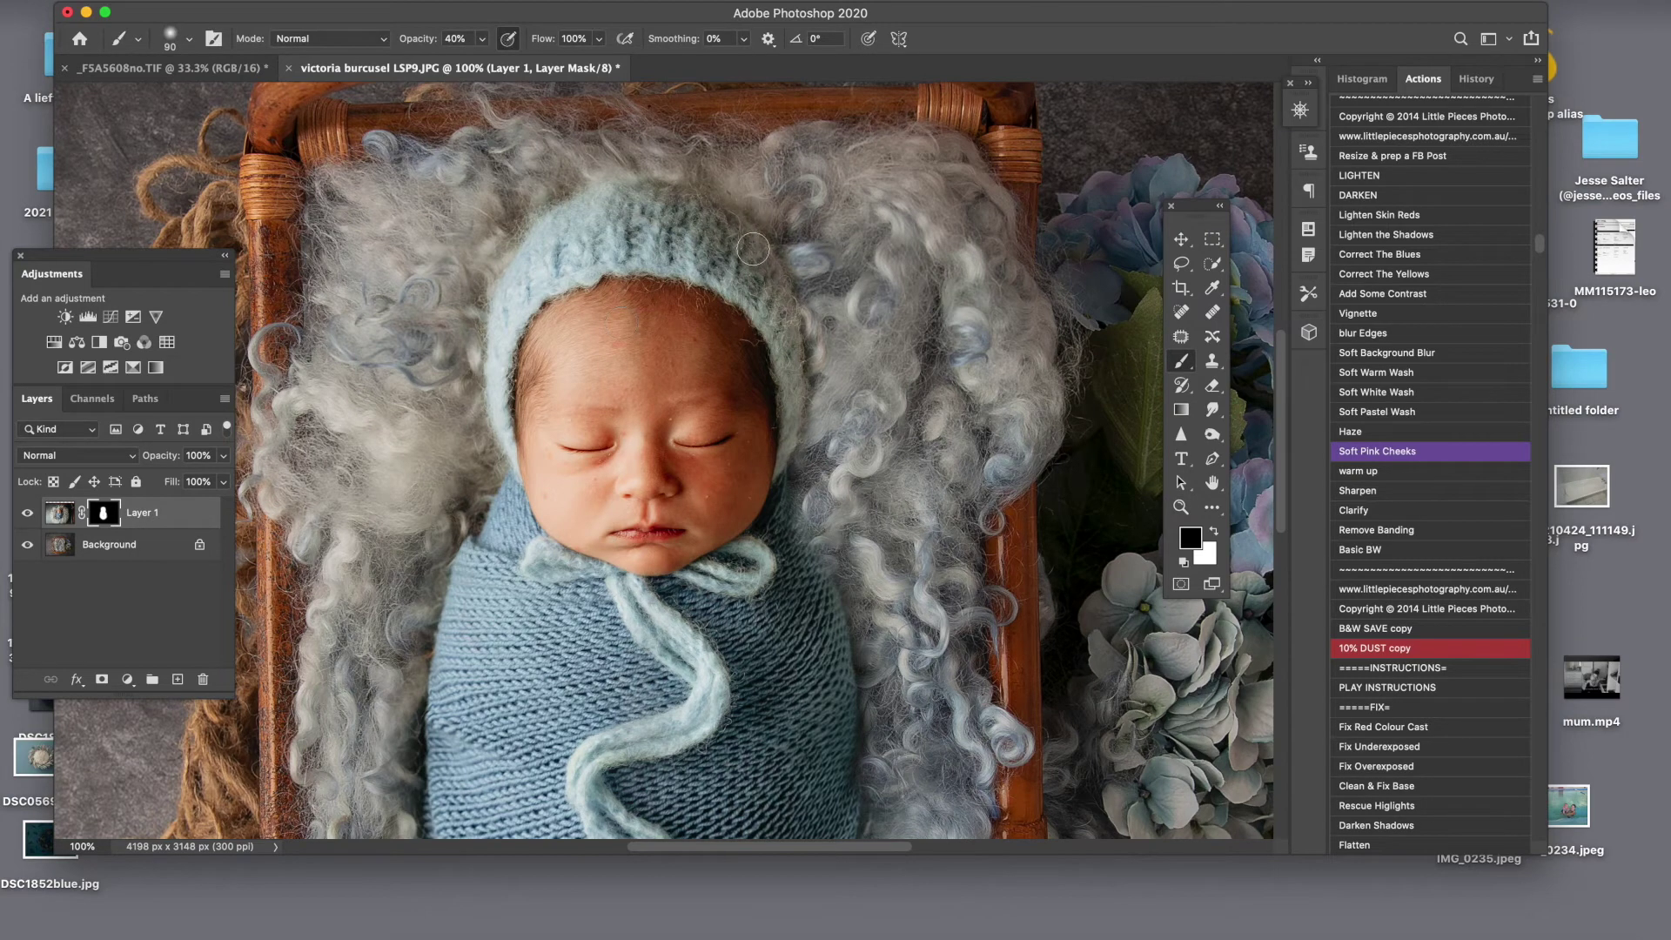
key("x")
key("z")
left_click(464, 481, "alt")
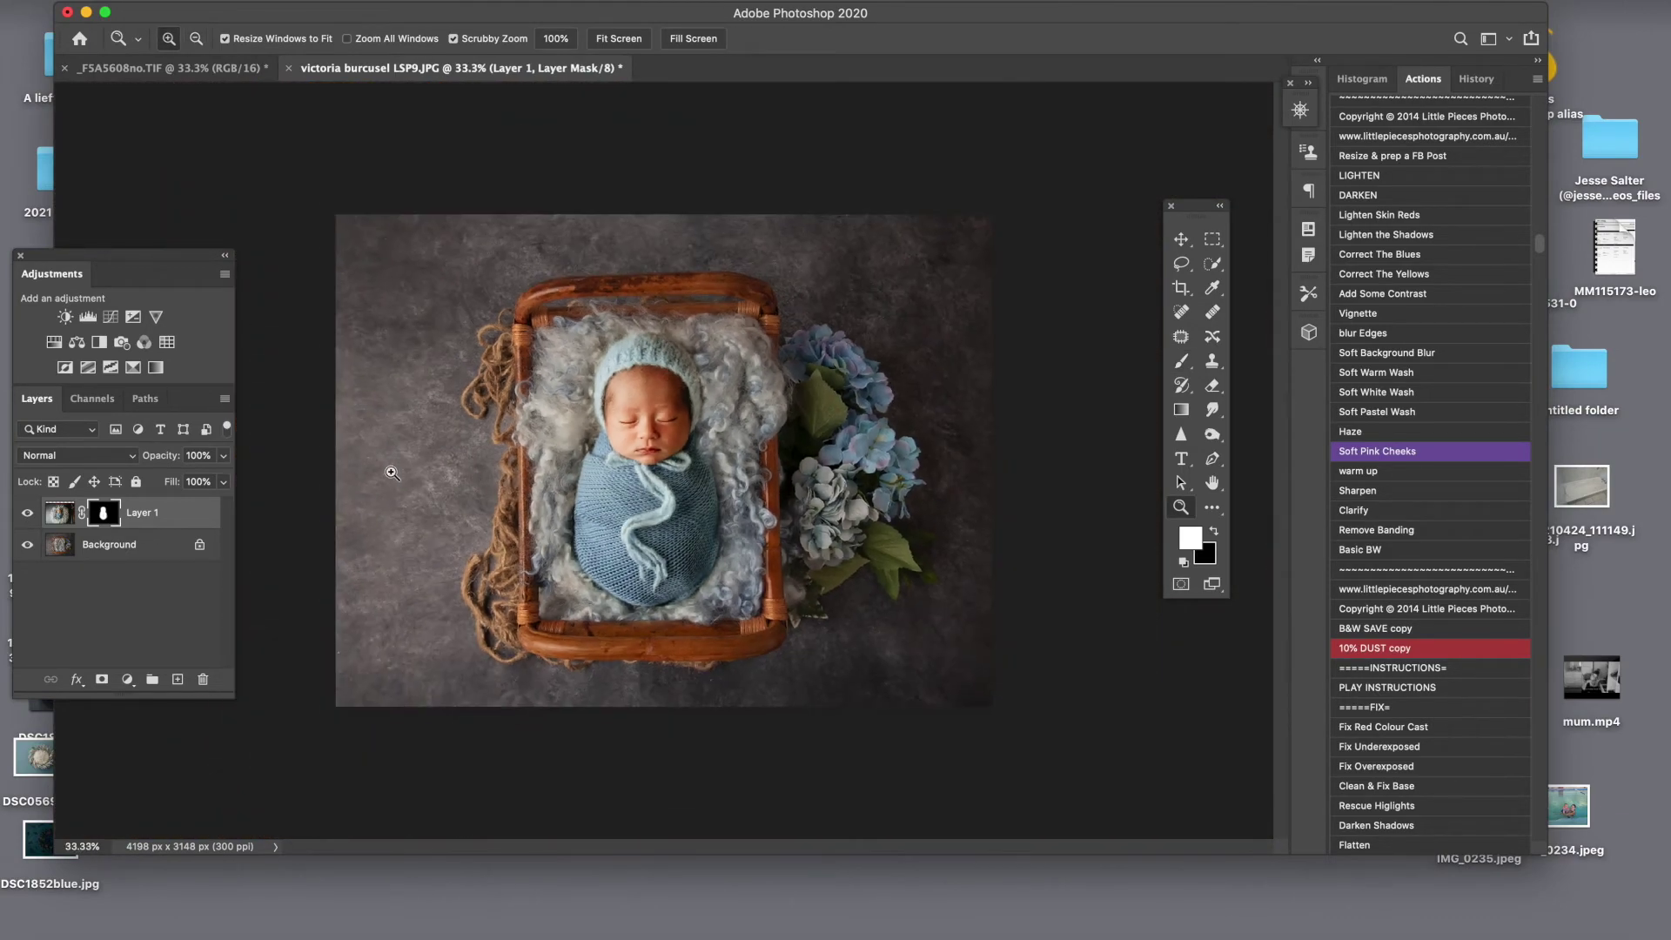
Toggle Layer 1 on and off to compare, then merge visible into the Background.
left_click(26, 514)
left_click(26, 515)
left_click(27, 514)
left_click(26, 515)
left_click(27, 515)
key("ctrl+shift+e")
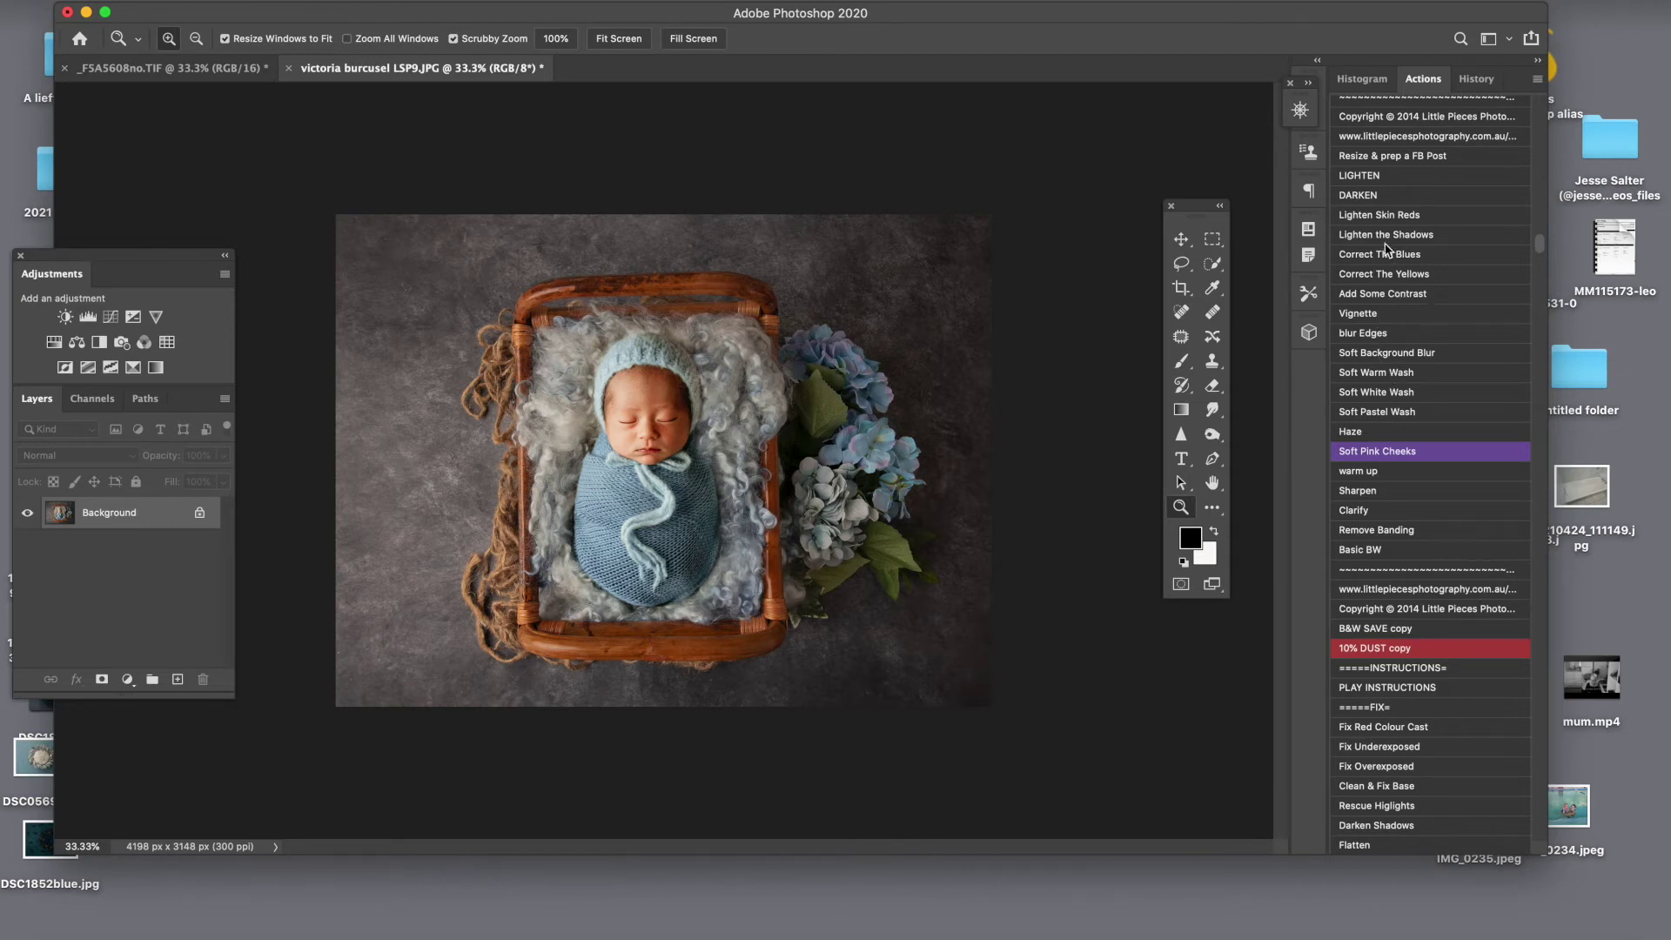
Run DARKEN, invert its mask, and paint it in with a 400 brush over the wool and lower blanket.
left_click(1373, 195)
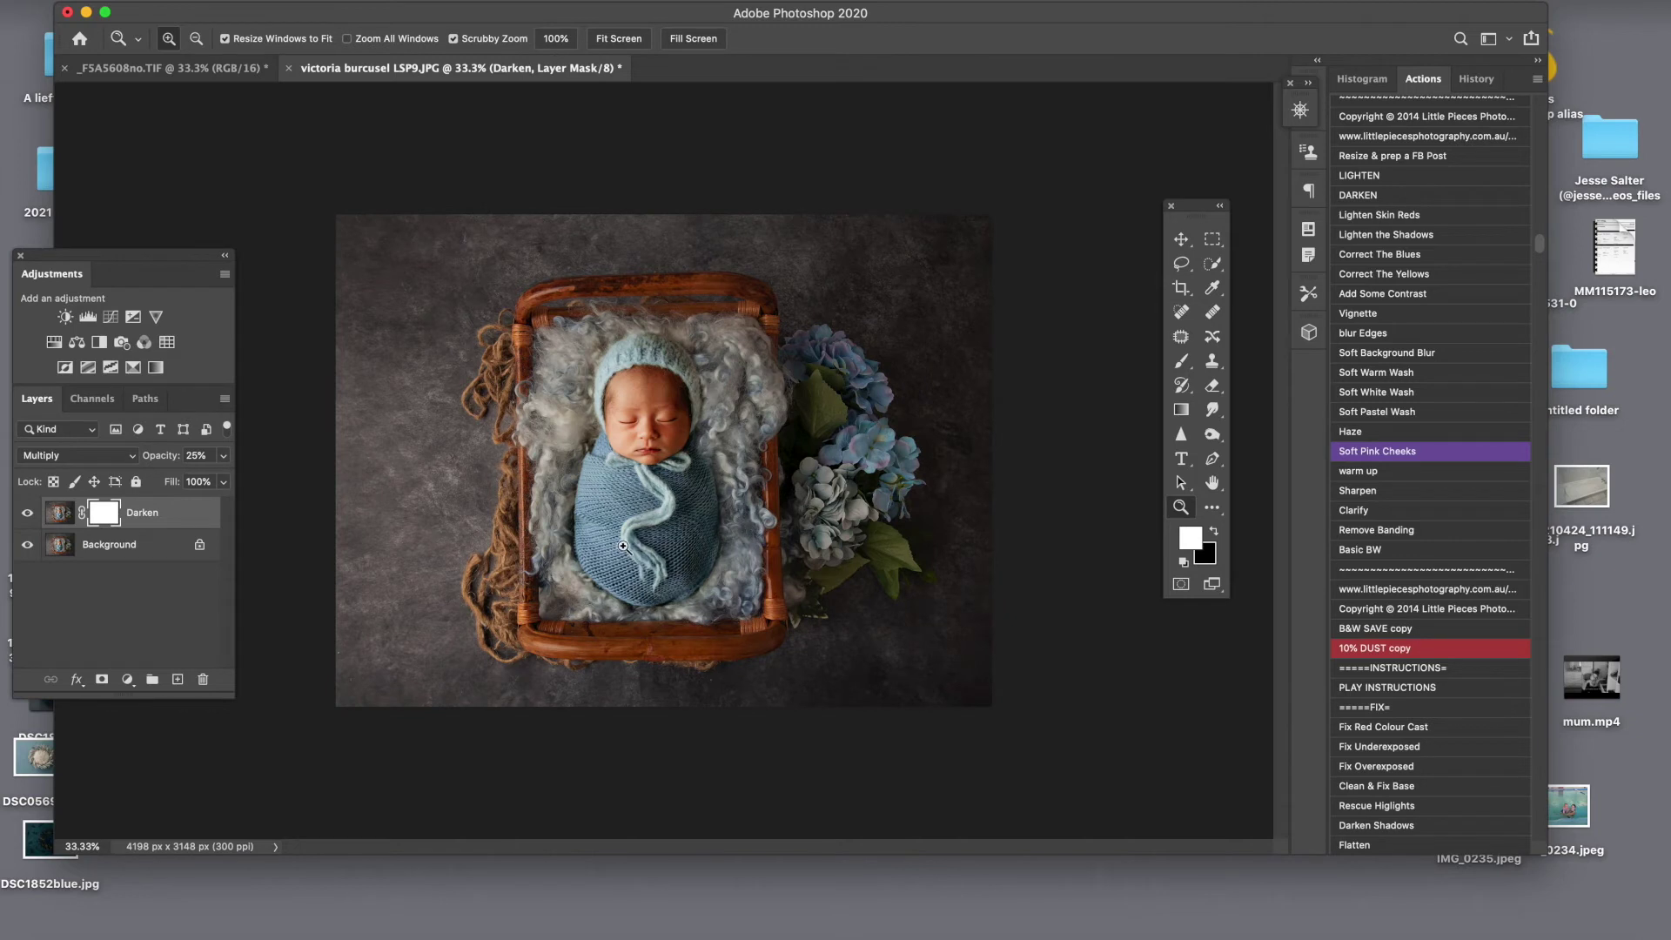
key("super+i")
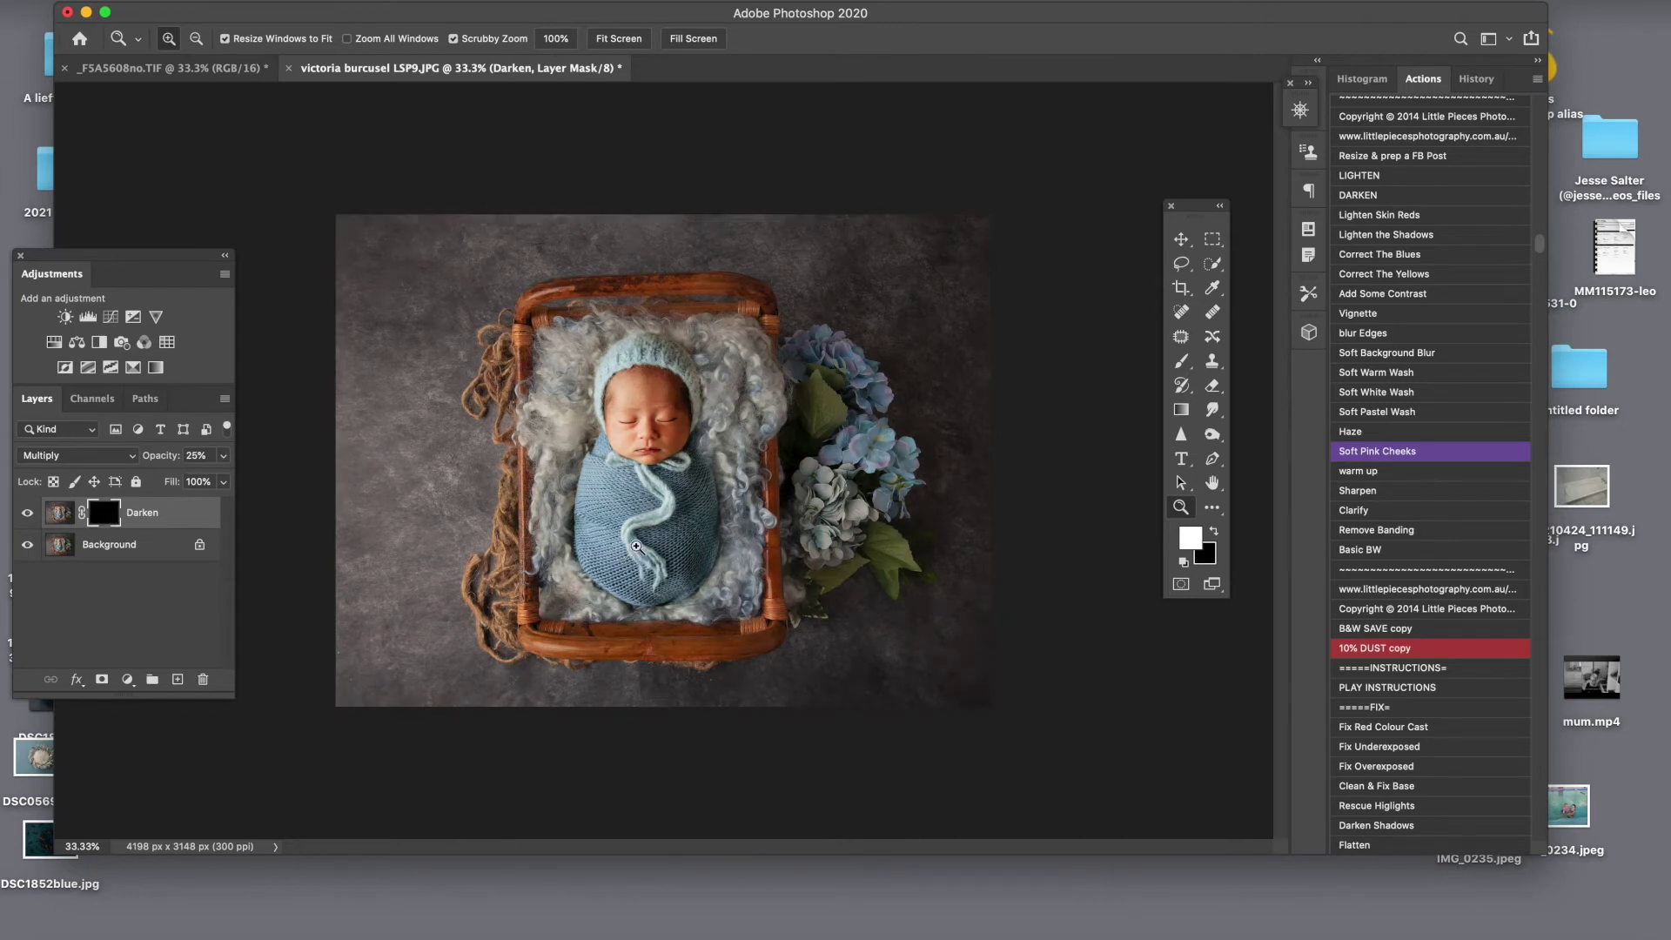
key("b")
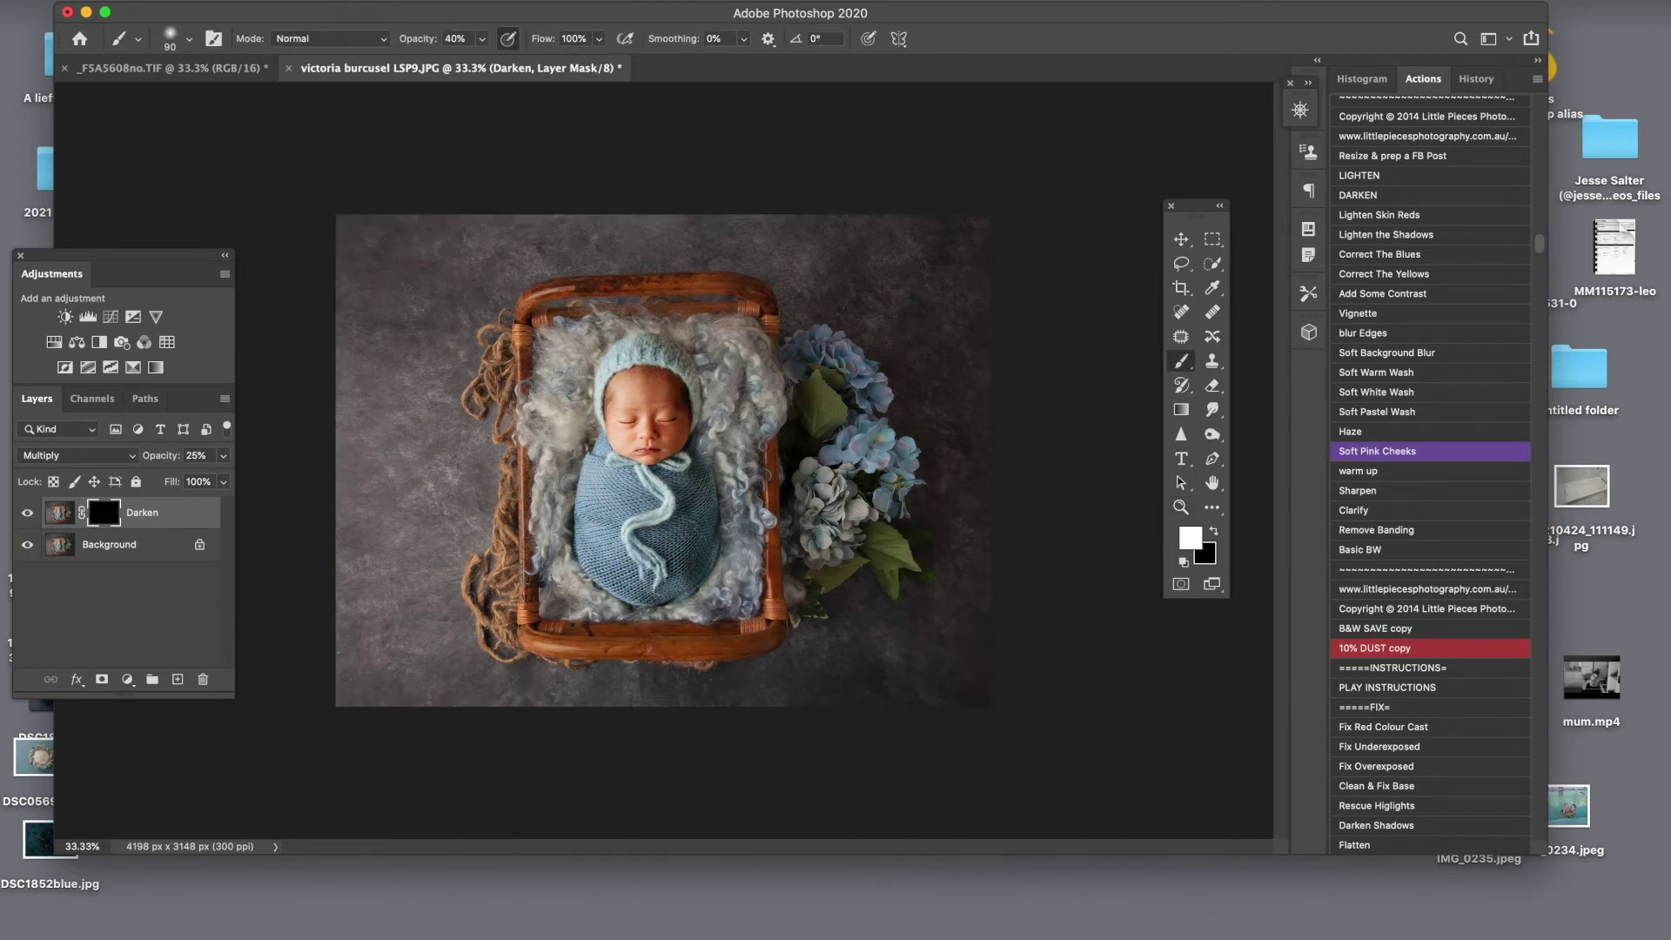
key("bracketright")
key("bracketright")
mouse_move(592, 470)
left_mouse_down()
mouse_move(549, 566)
mouse_move(573, 592)
left_mouse_up()
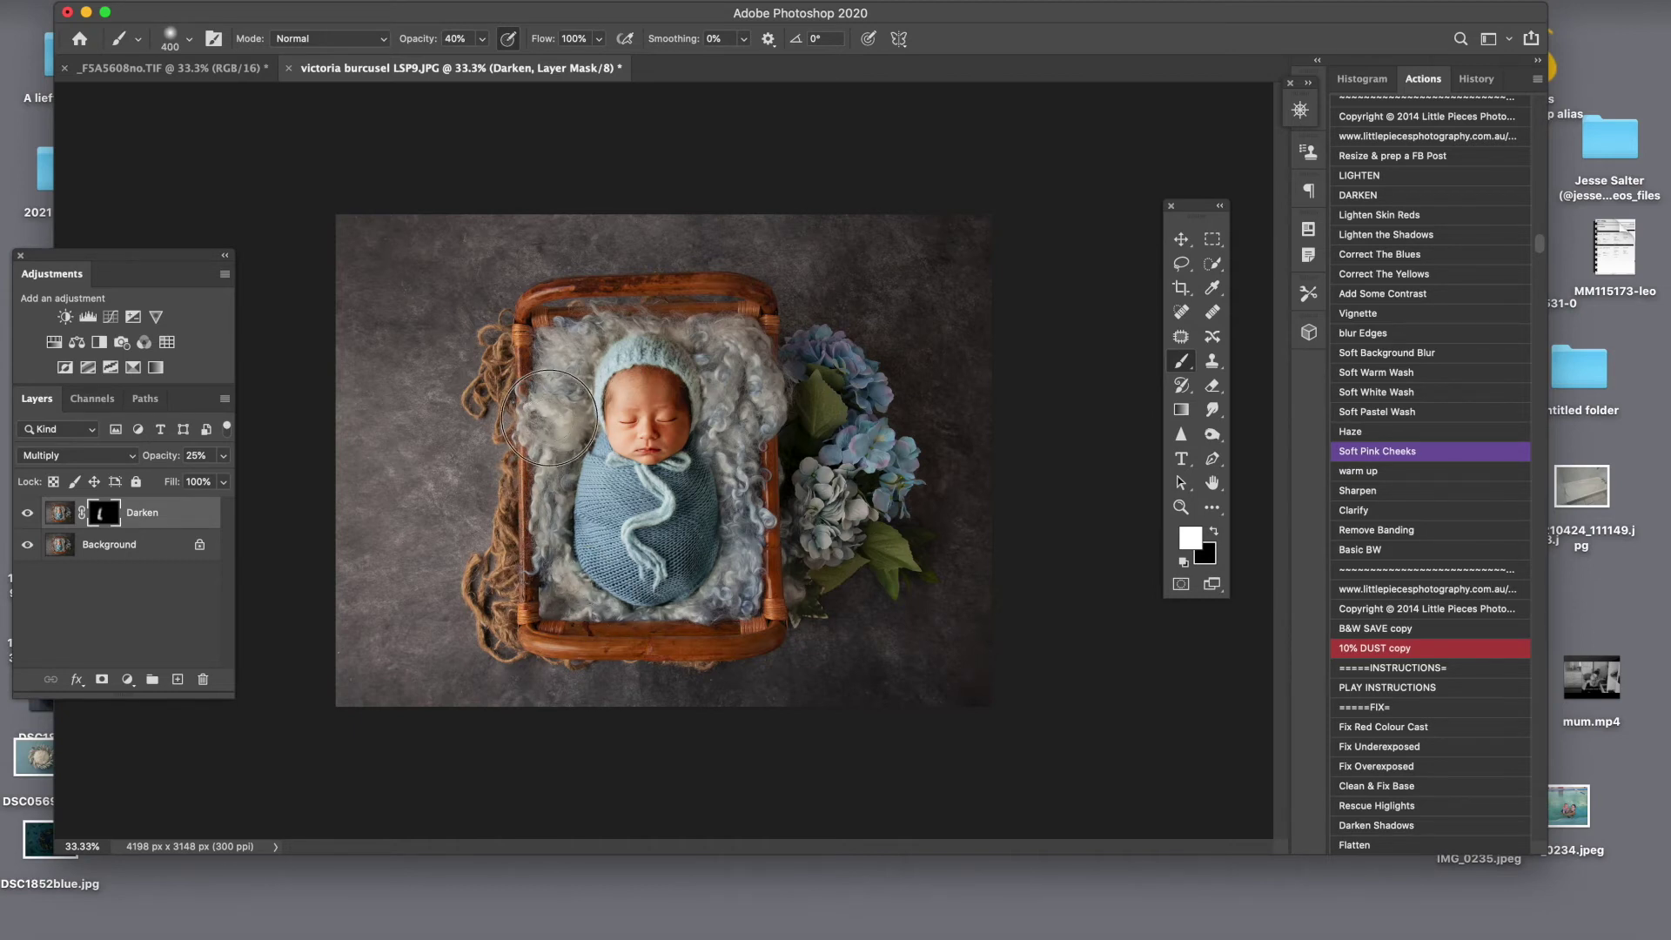
mouse_move(654, 340)
left_mouse_down()
mouse_move(722, 330)
mouse_move(721, 452)
mouse_move(722, 412)
mouse_move(750, 580)
mouse_move(722, 615)
mouse_move(653, 645)
mouse_move(687, 609)
mouse_move(592, 470)
mouse_move(557, 531)
mouse_move(696, 531)
mouse_move(683, 349)
left_mouse_up()
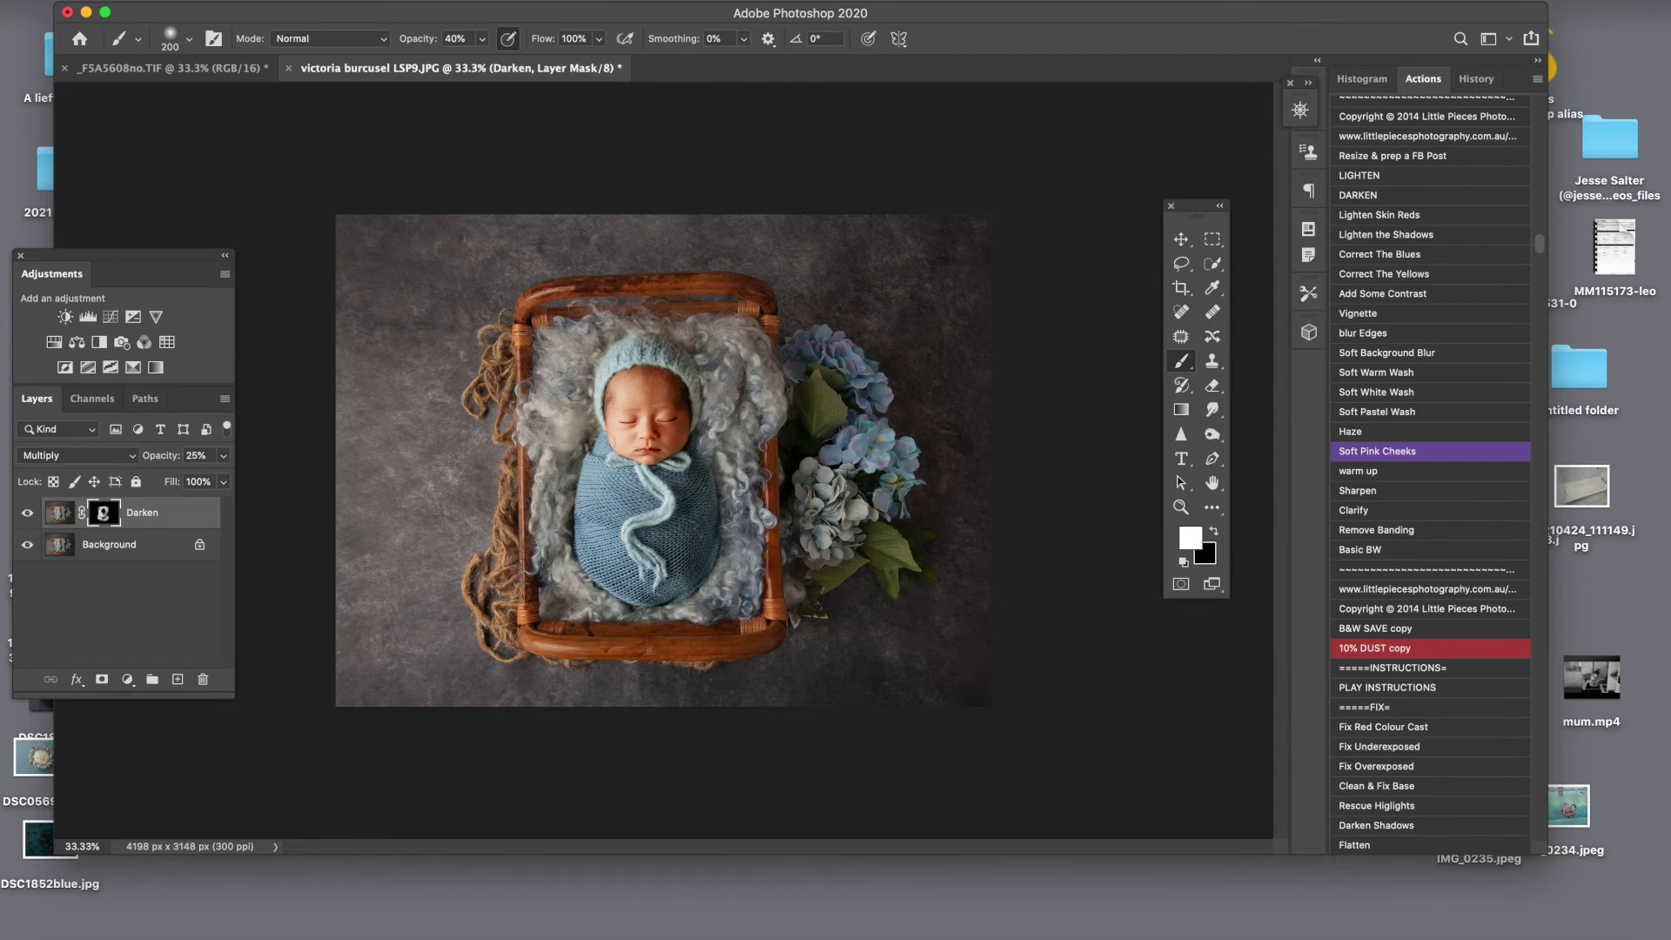
mouse_move(573, 493)
left_mouse_down()
mouse_move(592, 470)
mouse_move(600, 590)
mouse_move(628, 601)
mouse_move(710, 544)
left_mouse_up()
Zoom out, toggle the Darken layer to compare, and zoom back in to 33.3%.
key("z")
left_click(774, 507, "alt")
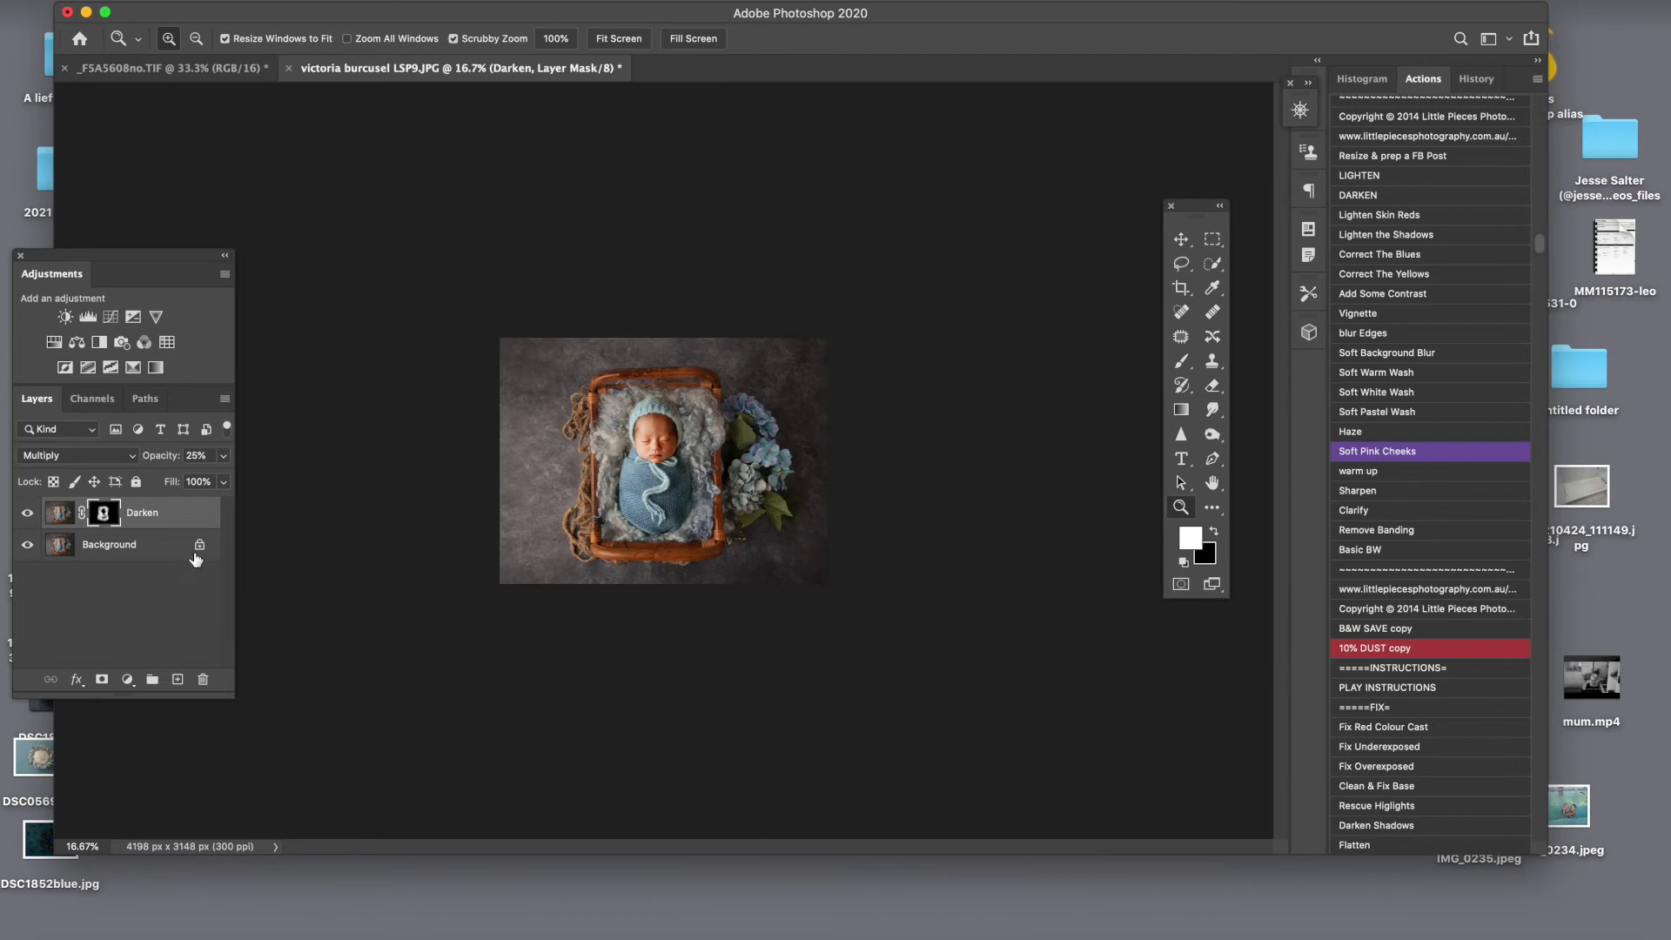
left_click(28, 515)
left_click(28, 515)
left_click(28, 516)
left_click(27, 515)
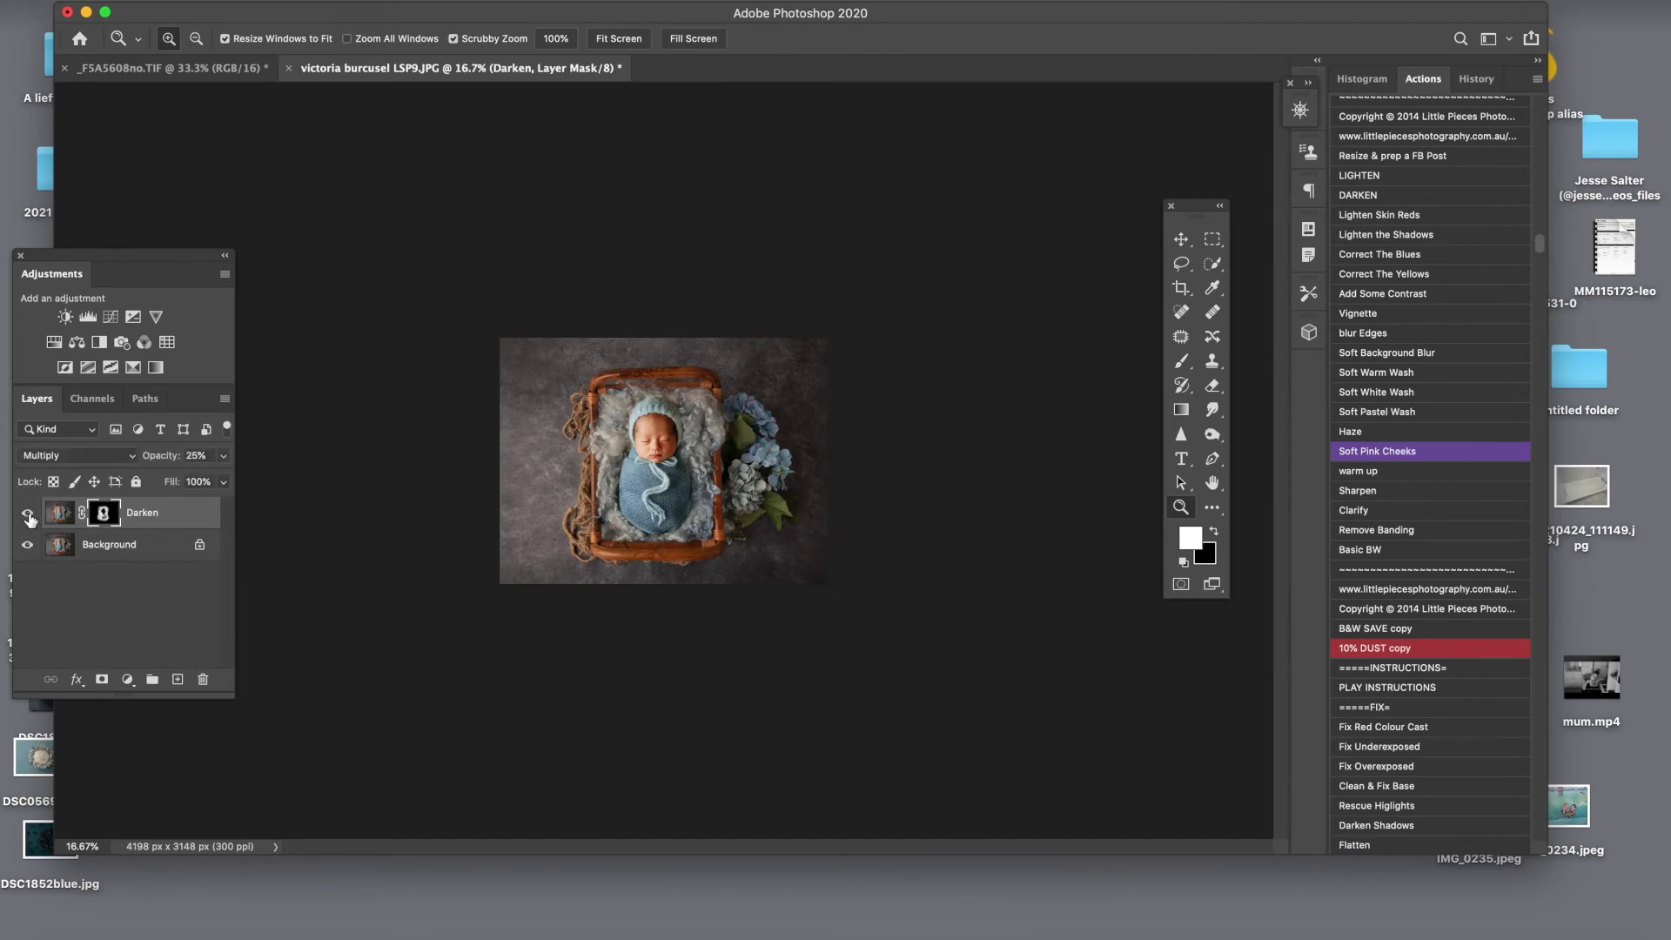
left_click(724, 433)
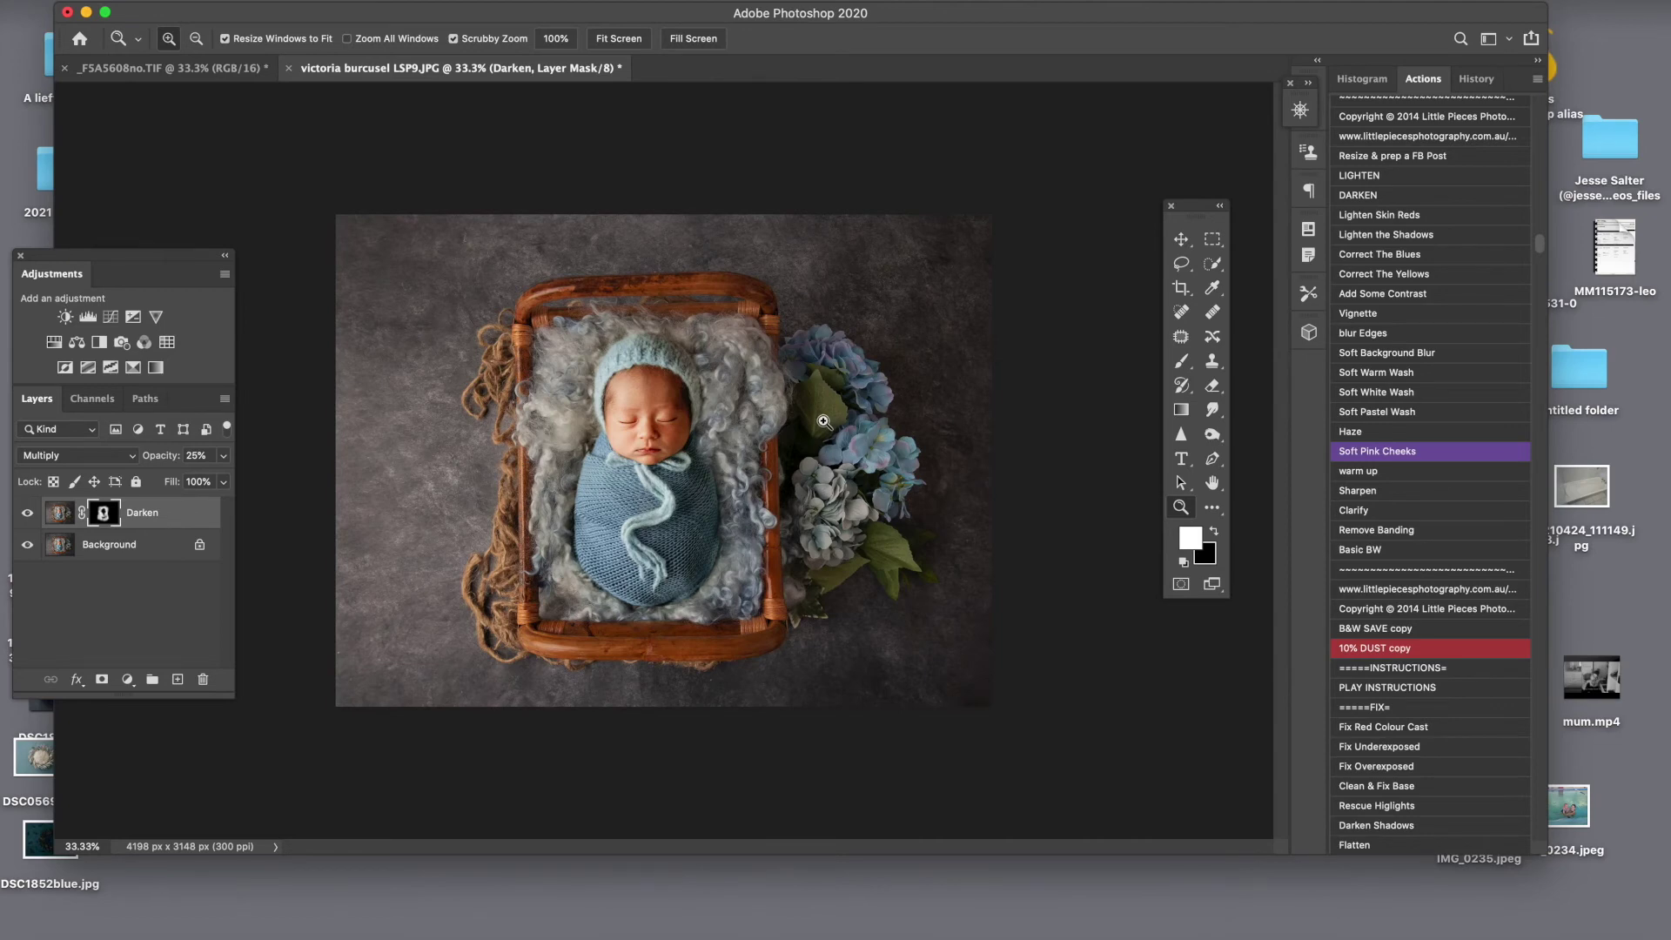
Merge the Darken layer into the Background and run the saved Smart Sharpen action.
key("super+e")
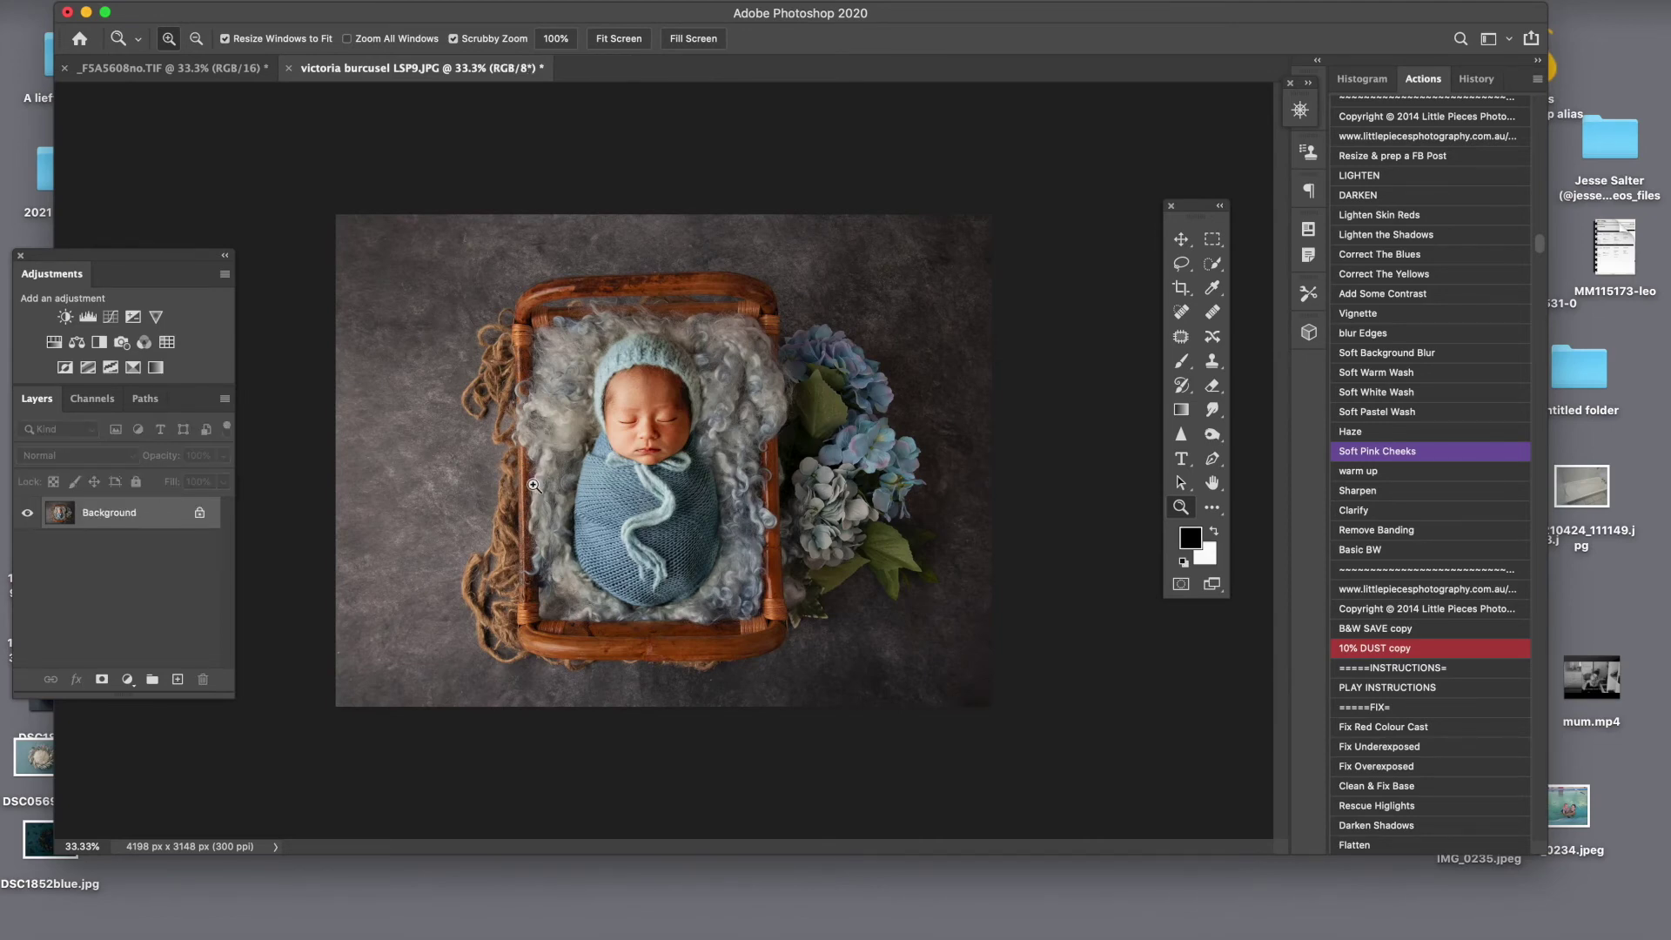
left_click(622, 404)
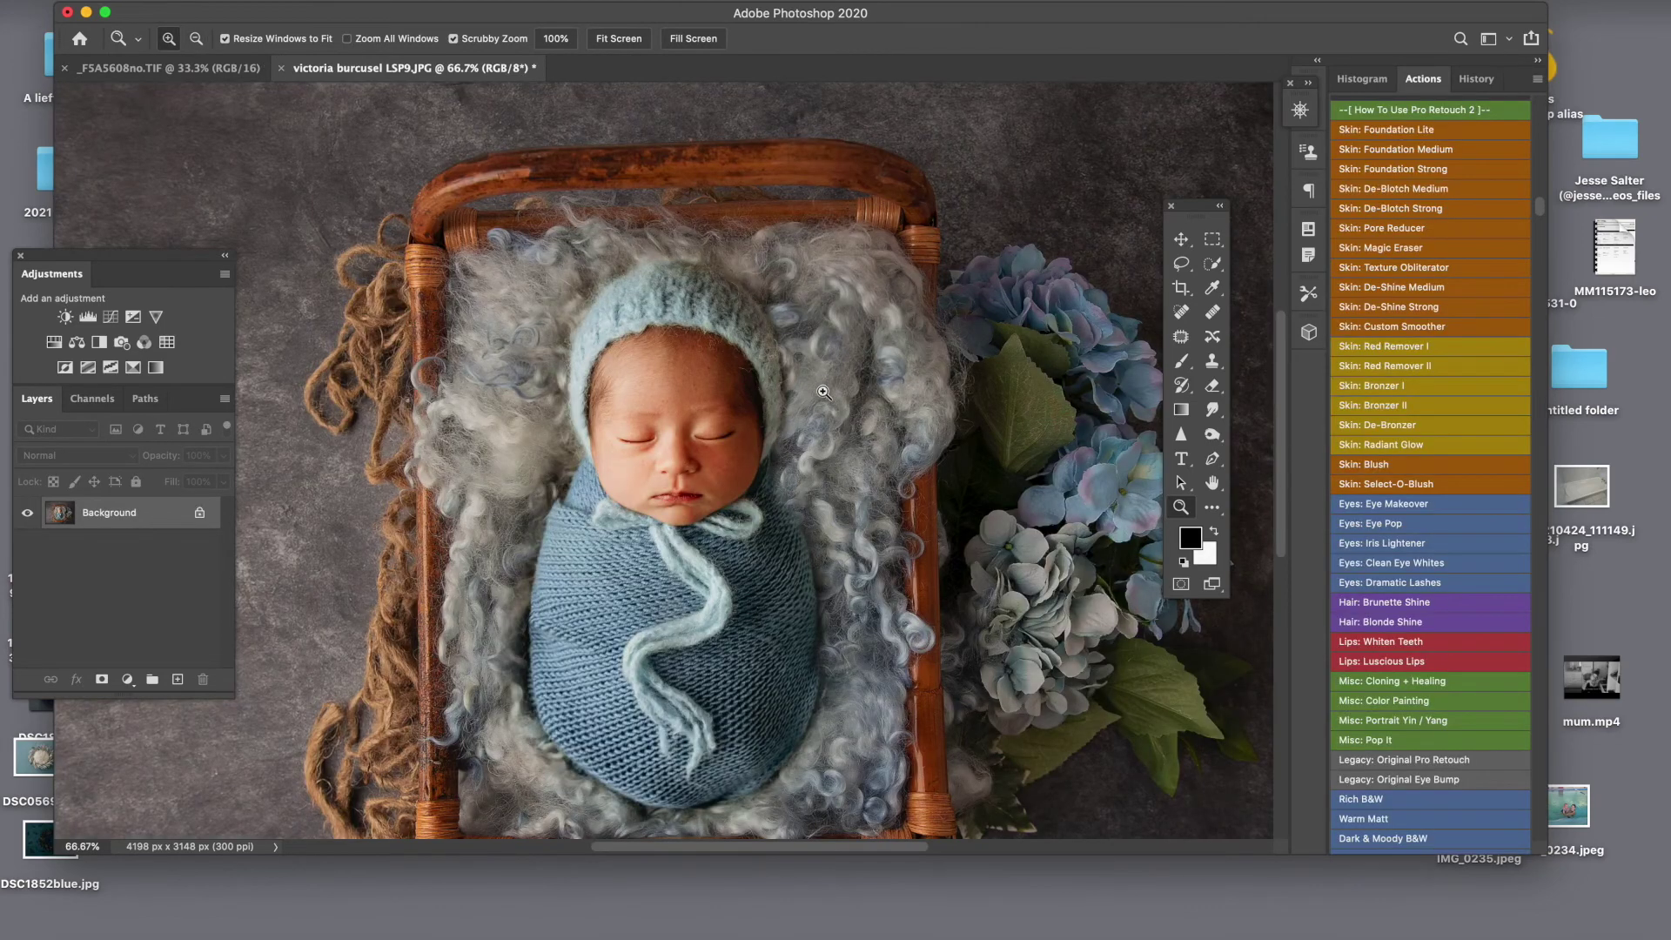
left_click(764, 471, "alt")
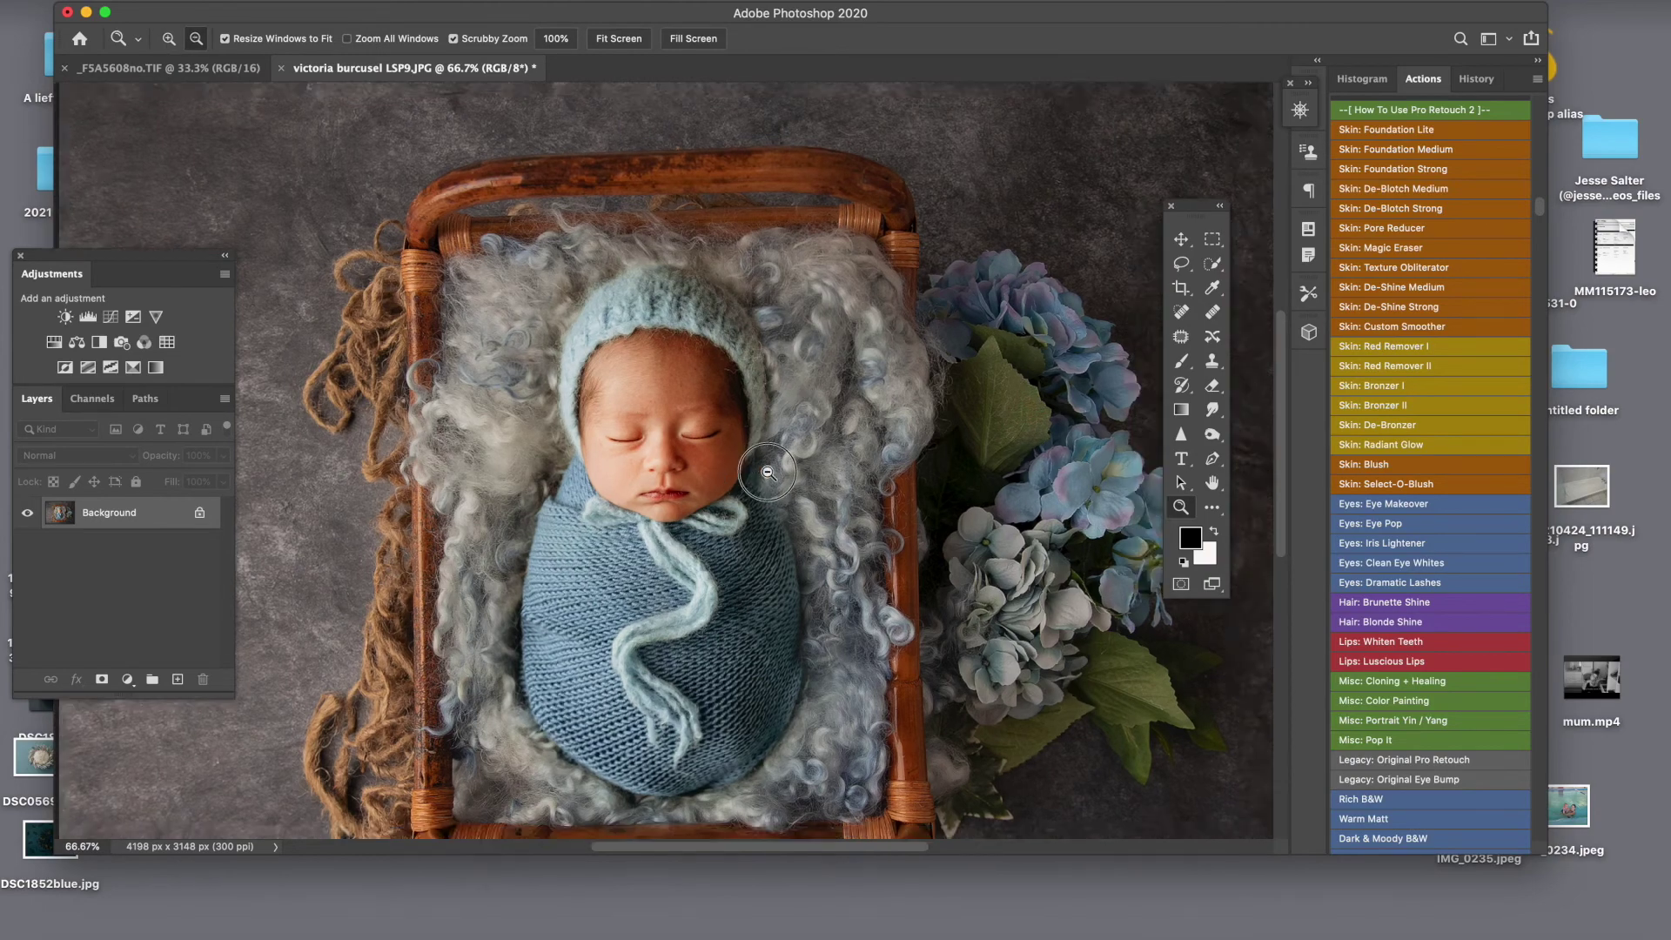
scroll(1520, 364, "up", 10)
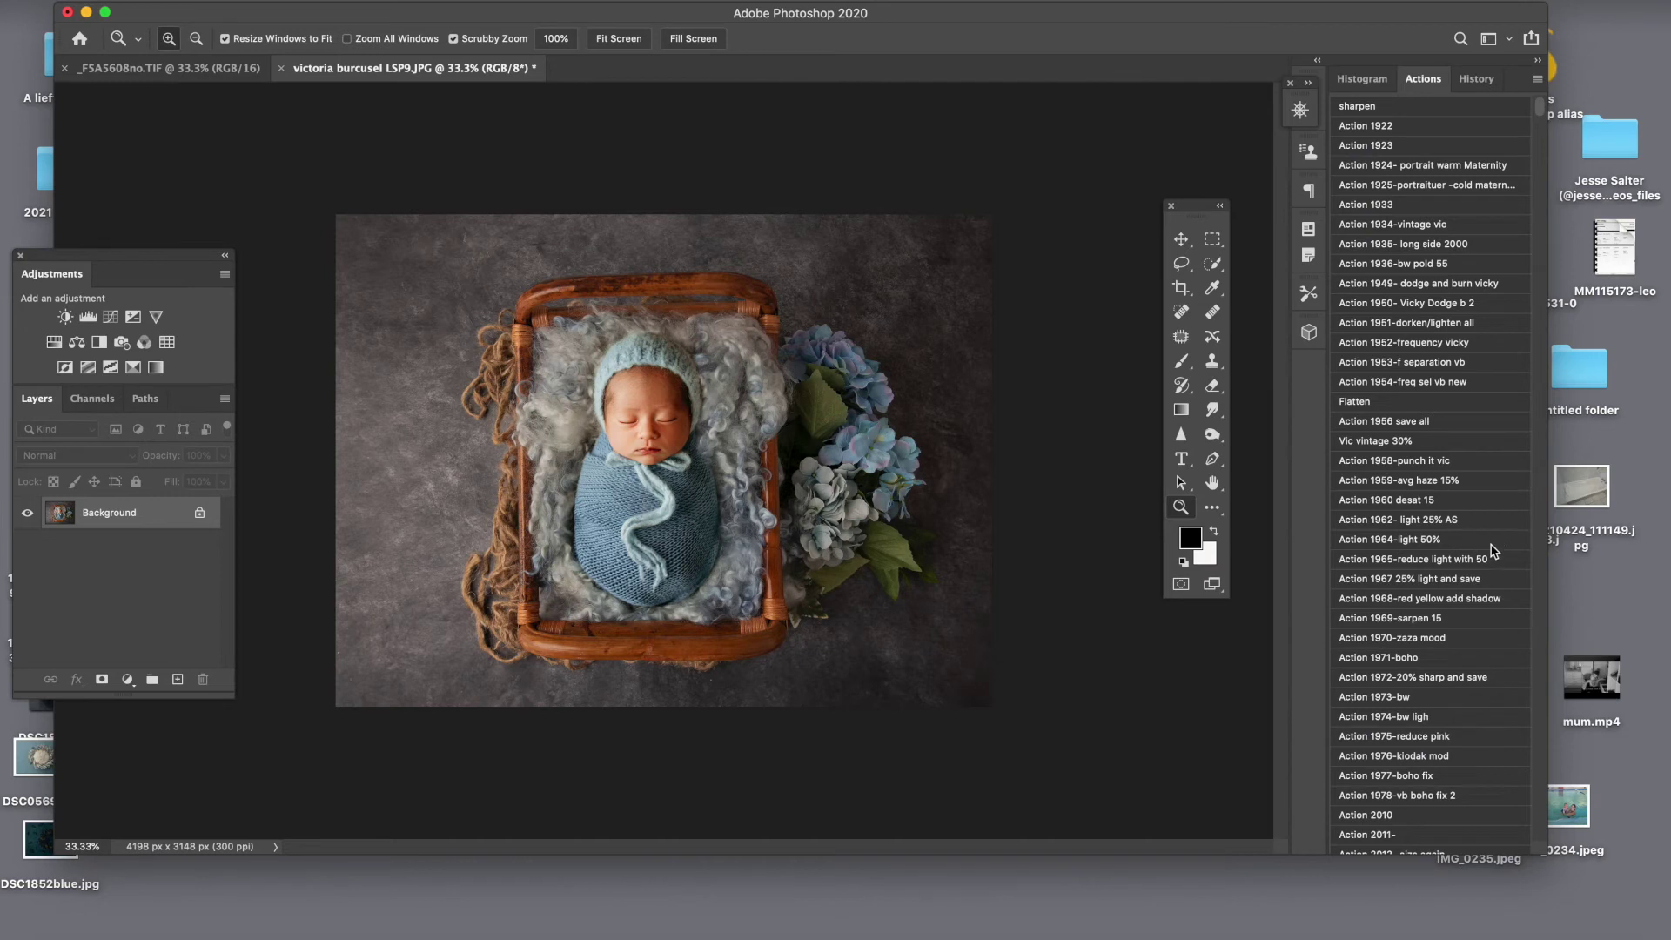
left_click(1449, 638)
Straighten the crib photo with a 1° crop rotation, then bring up _F5A5608no.TIF.
key("c")
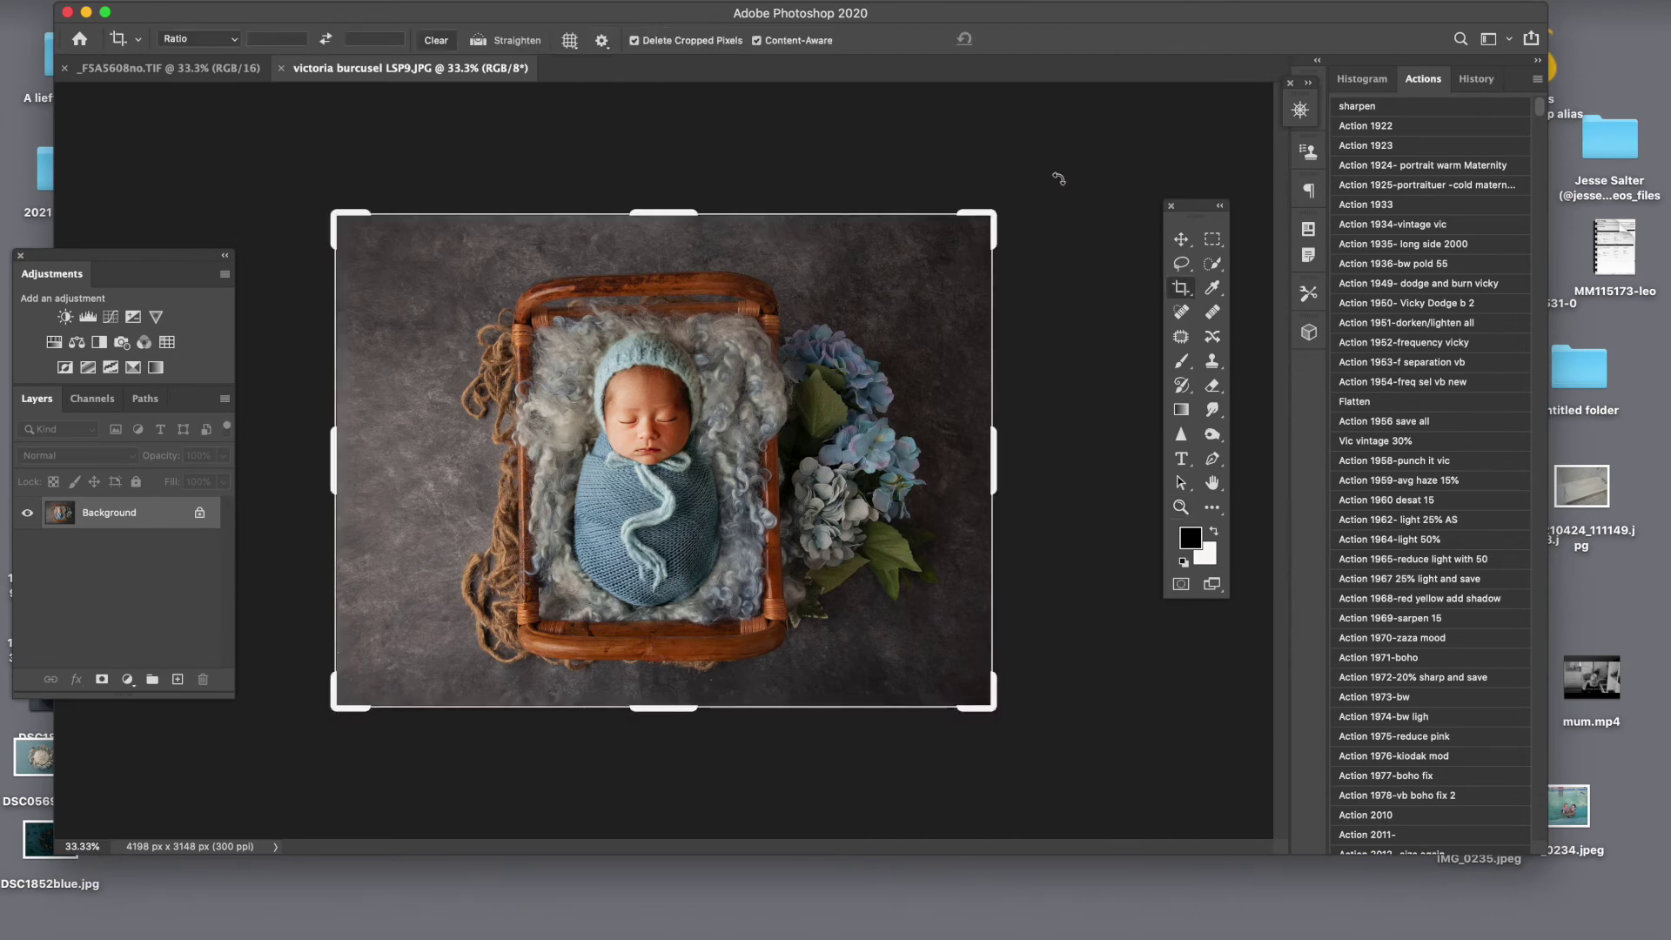
left_click_drag(1058, 179, 1063, 179)
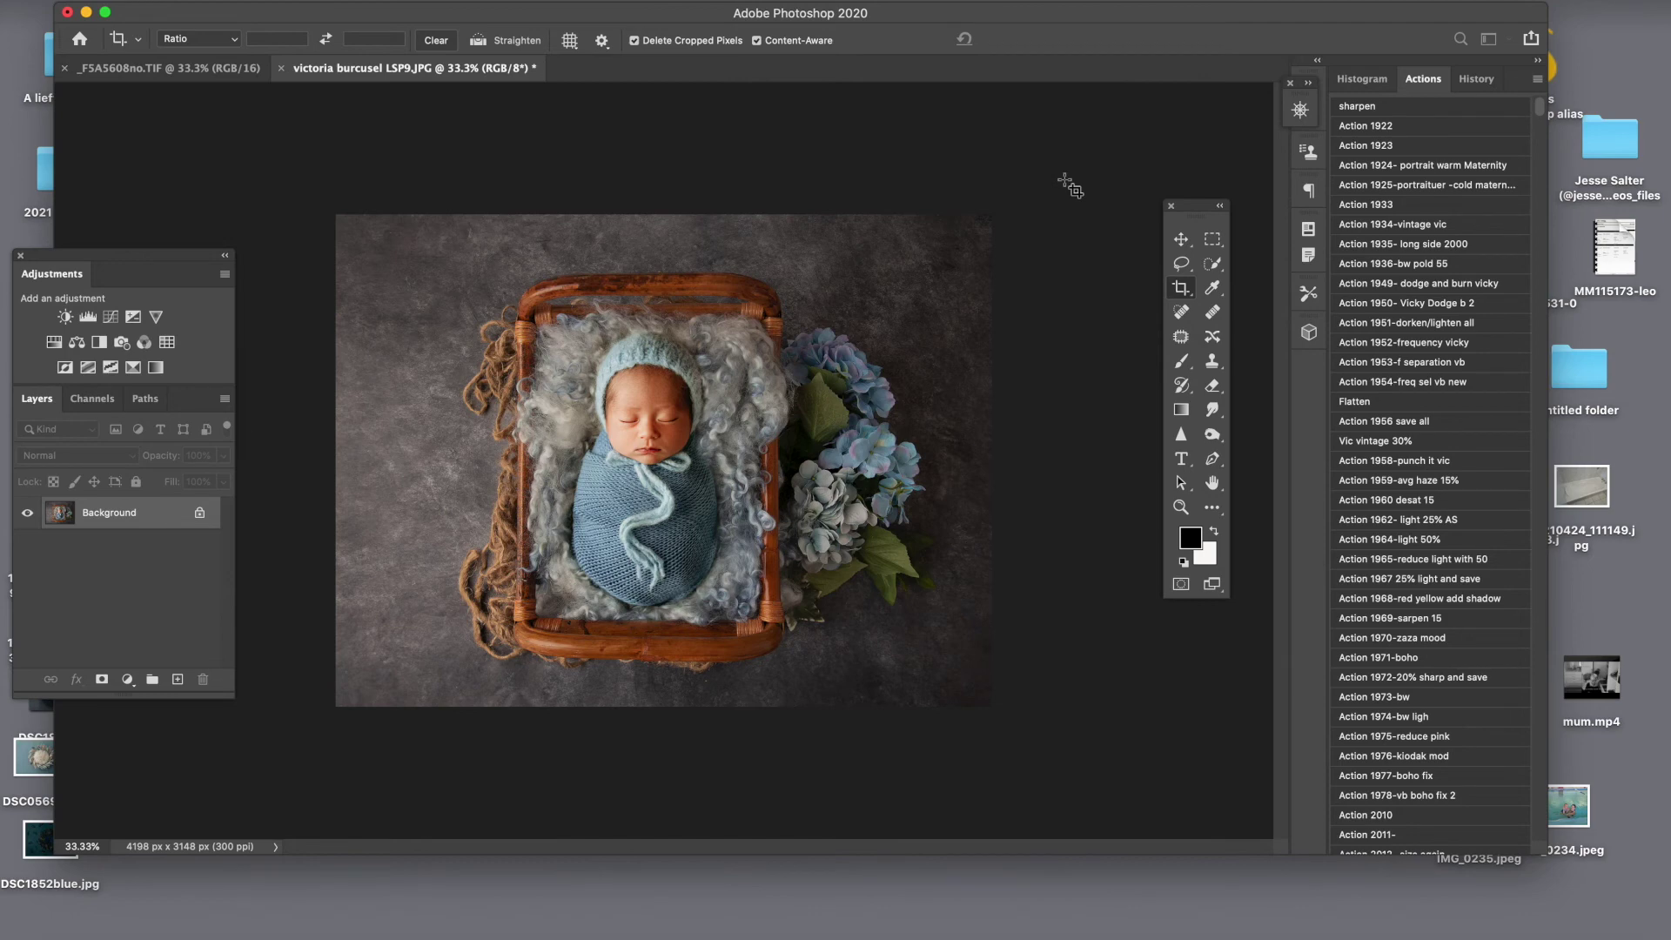
left_click(189, 69)
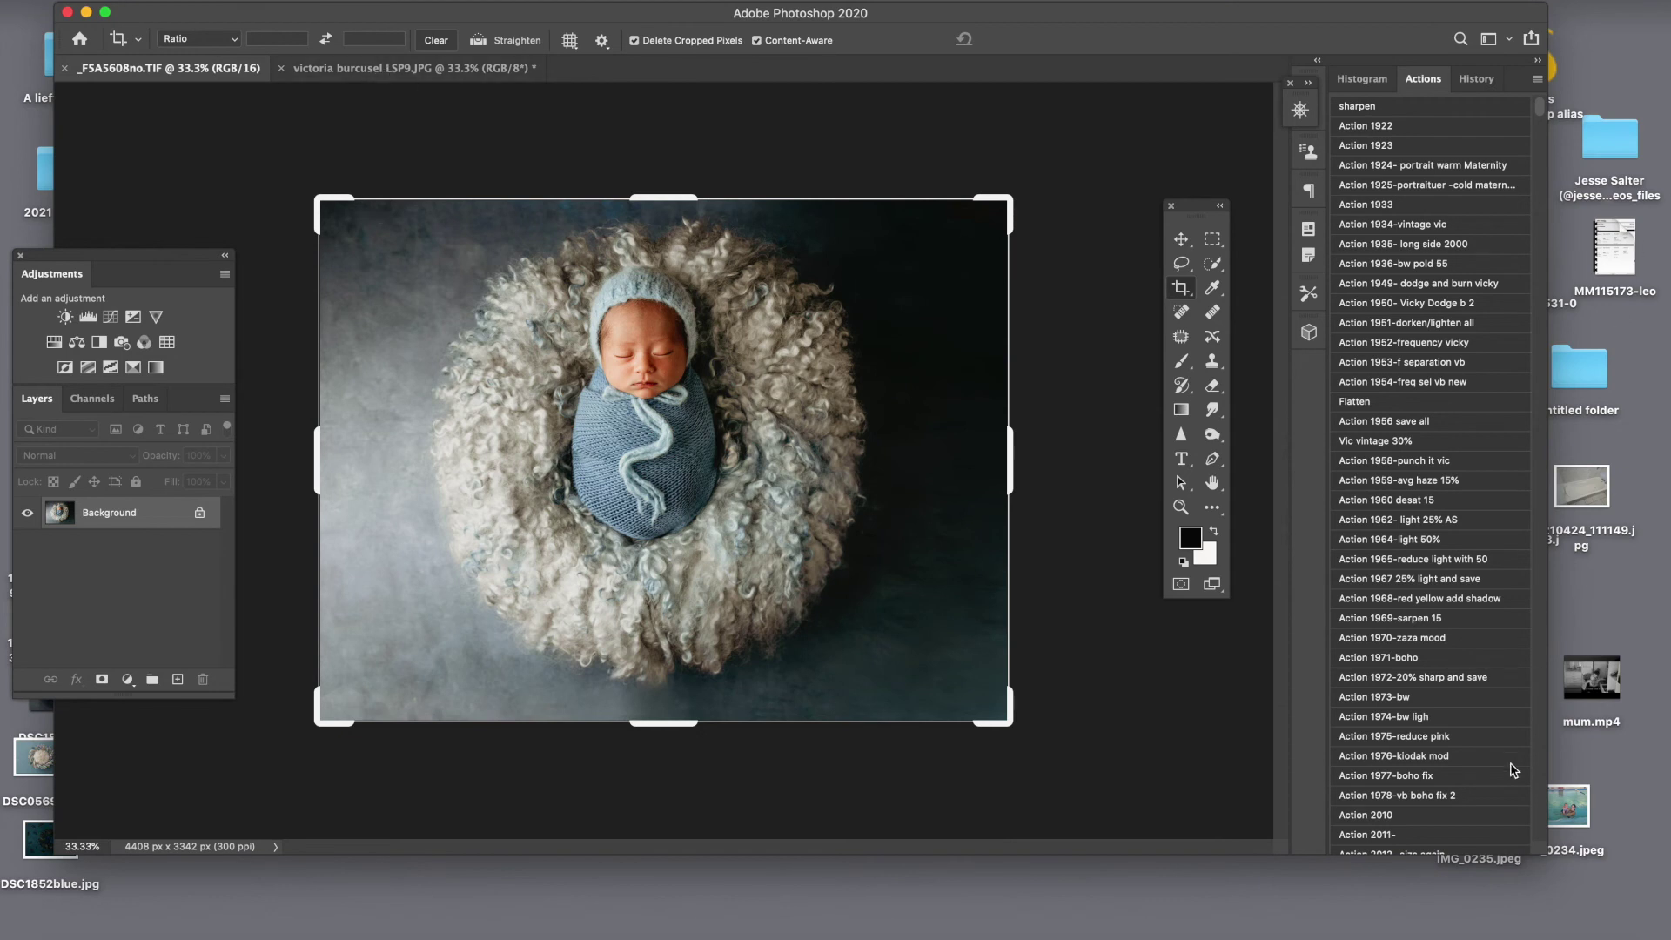
Save the retouched state of _F5A5608no.TIF as Snapshot 1 in History.
left_click(1477, 79)
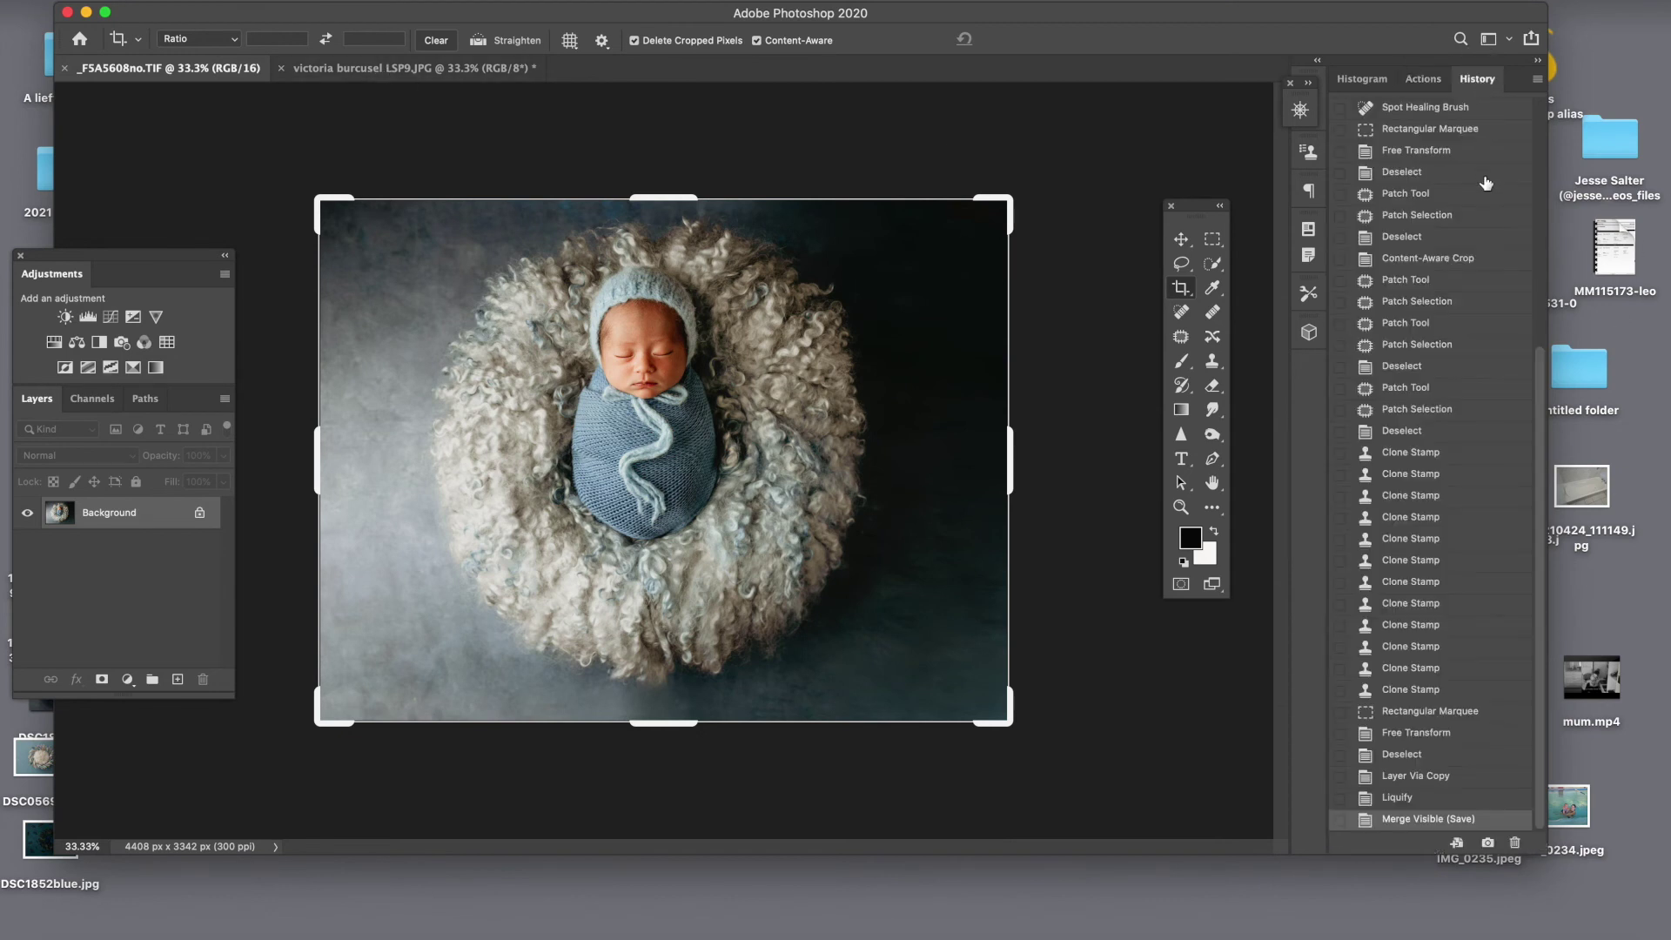
left_click(1487, 842)
left_click_drag(1545, 470, 1540, 131)
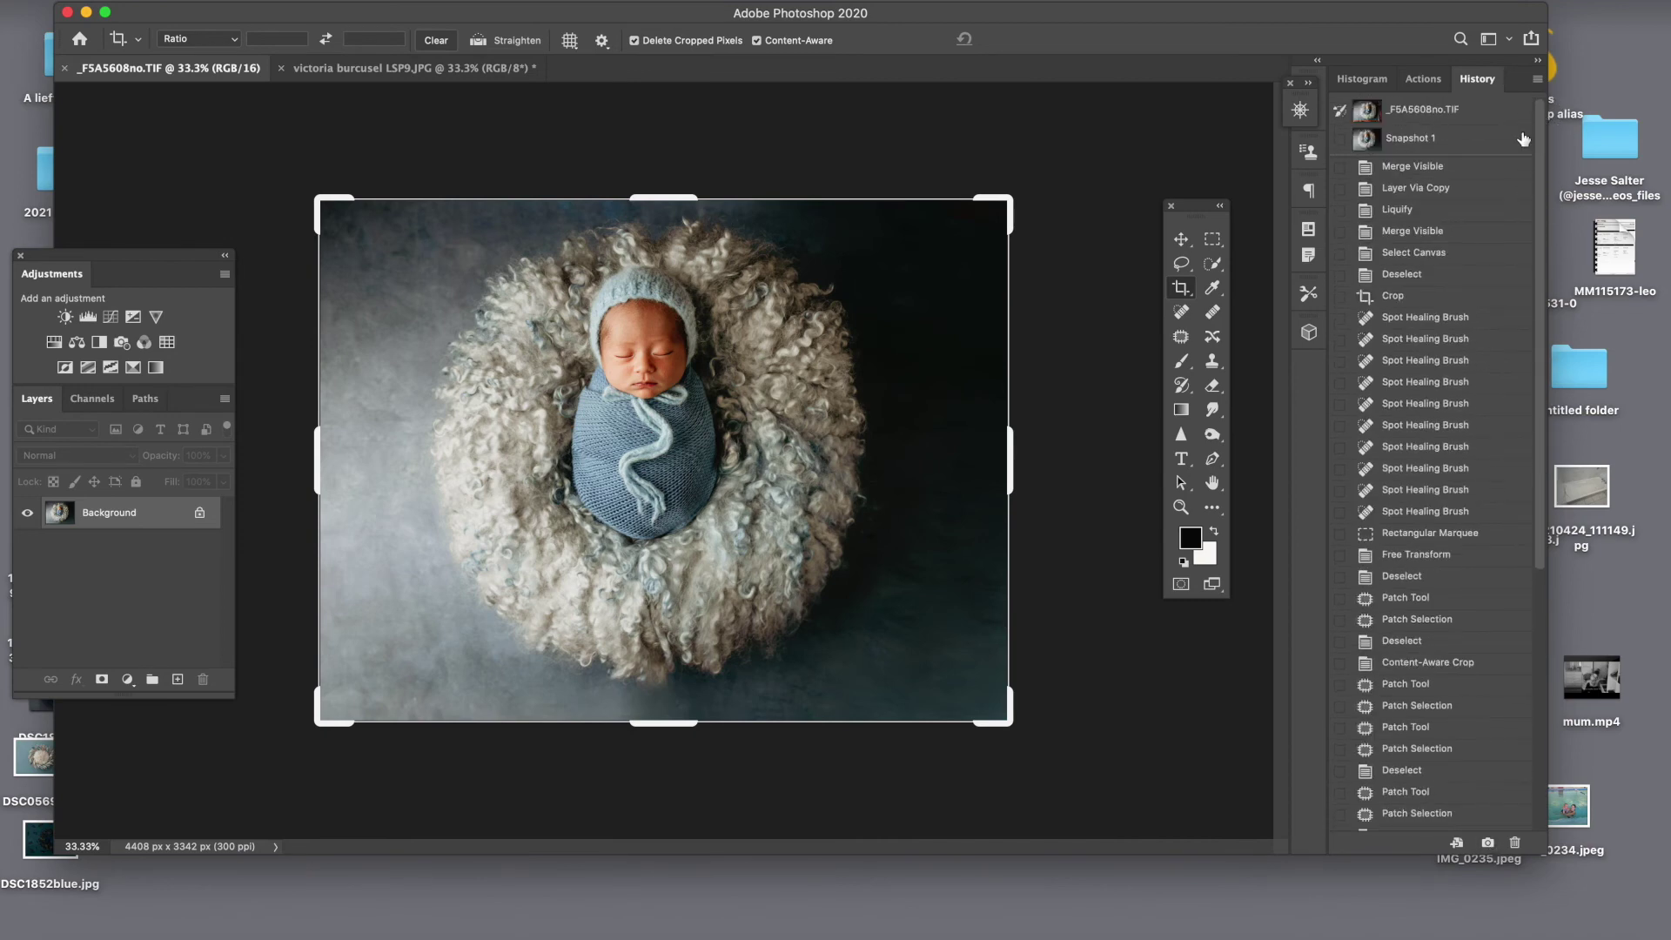
left_click(1429, 141)
Compare the original state with Snapshot 1, select the Brush, and return to the basket composite.
left_click(1425, 116)
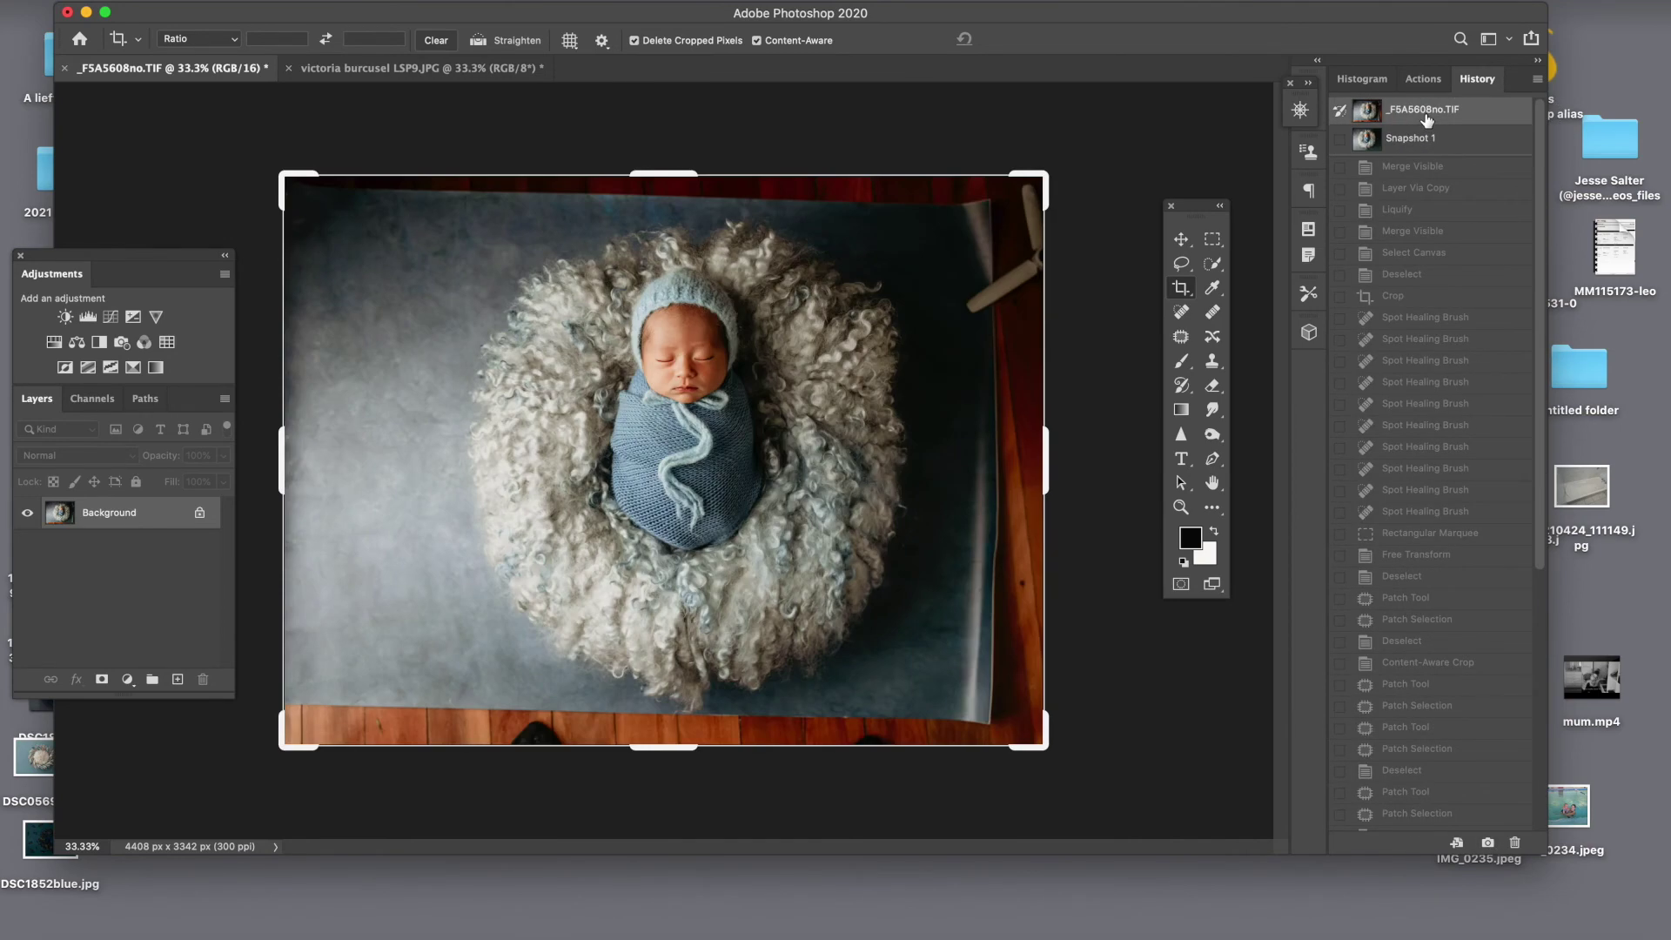
left_click(1426, 142)
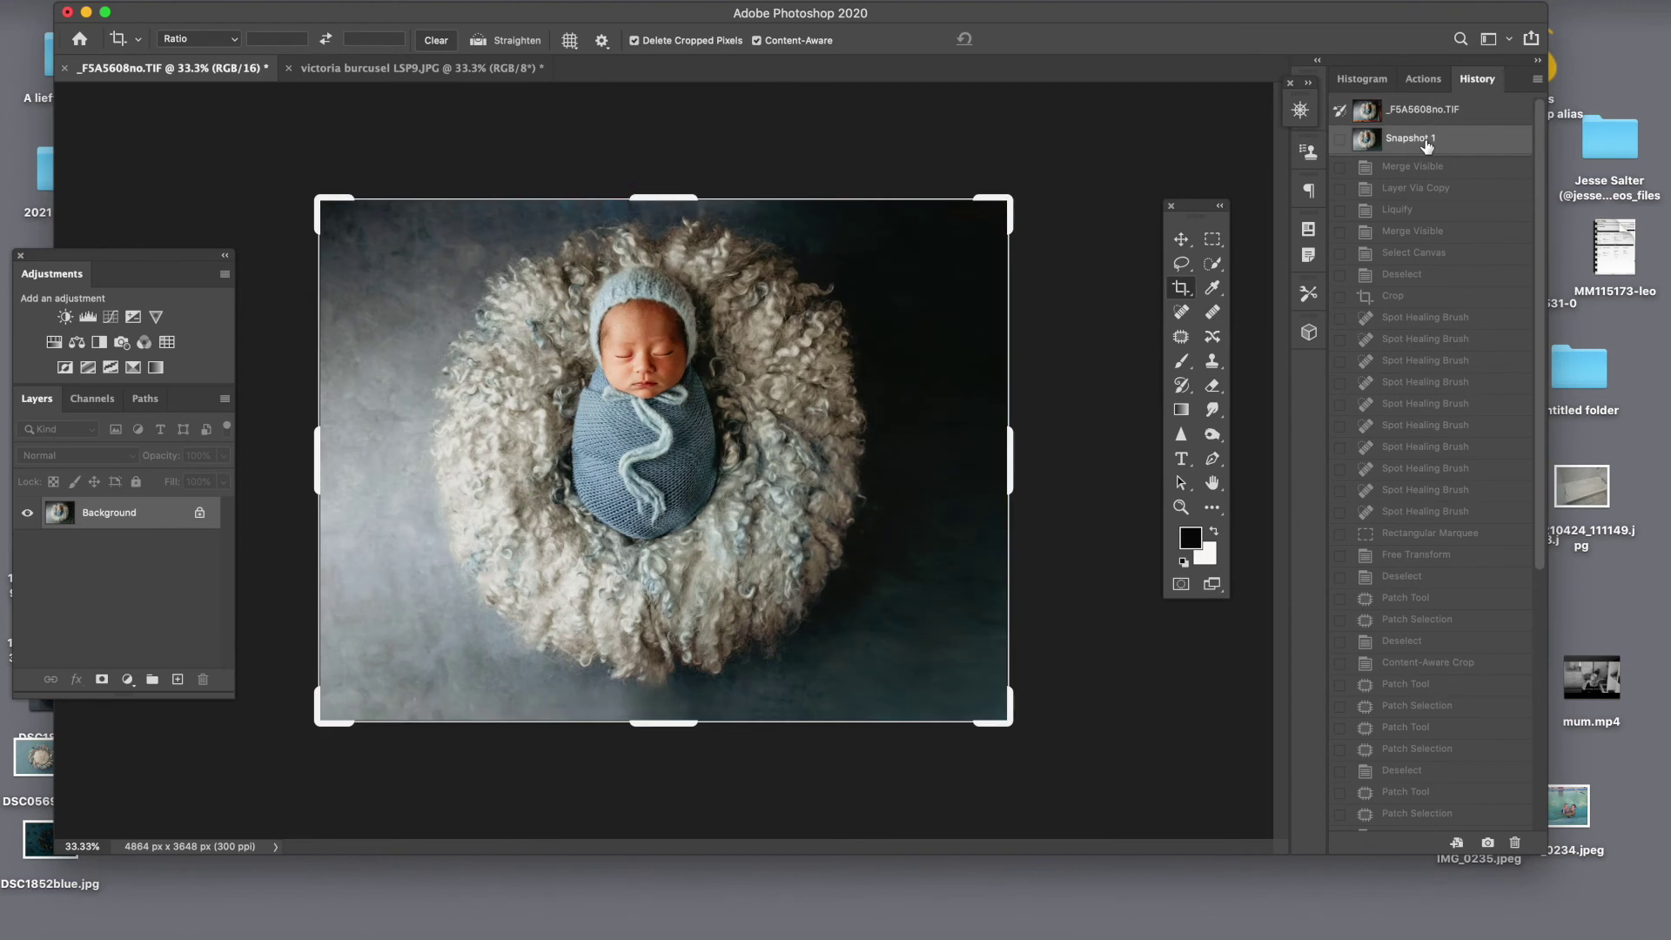
key("b")
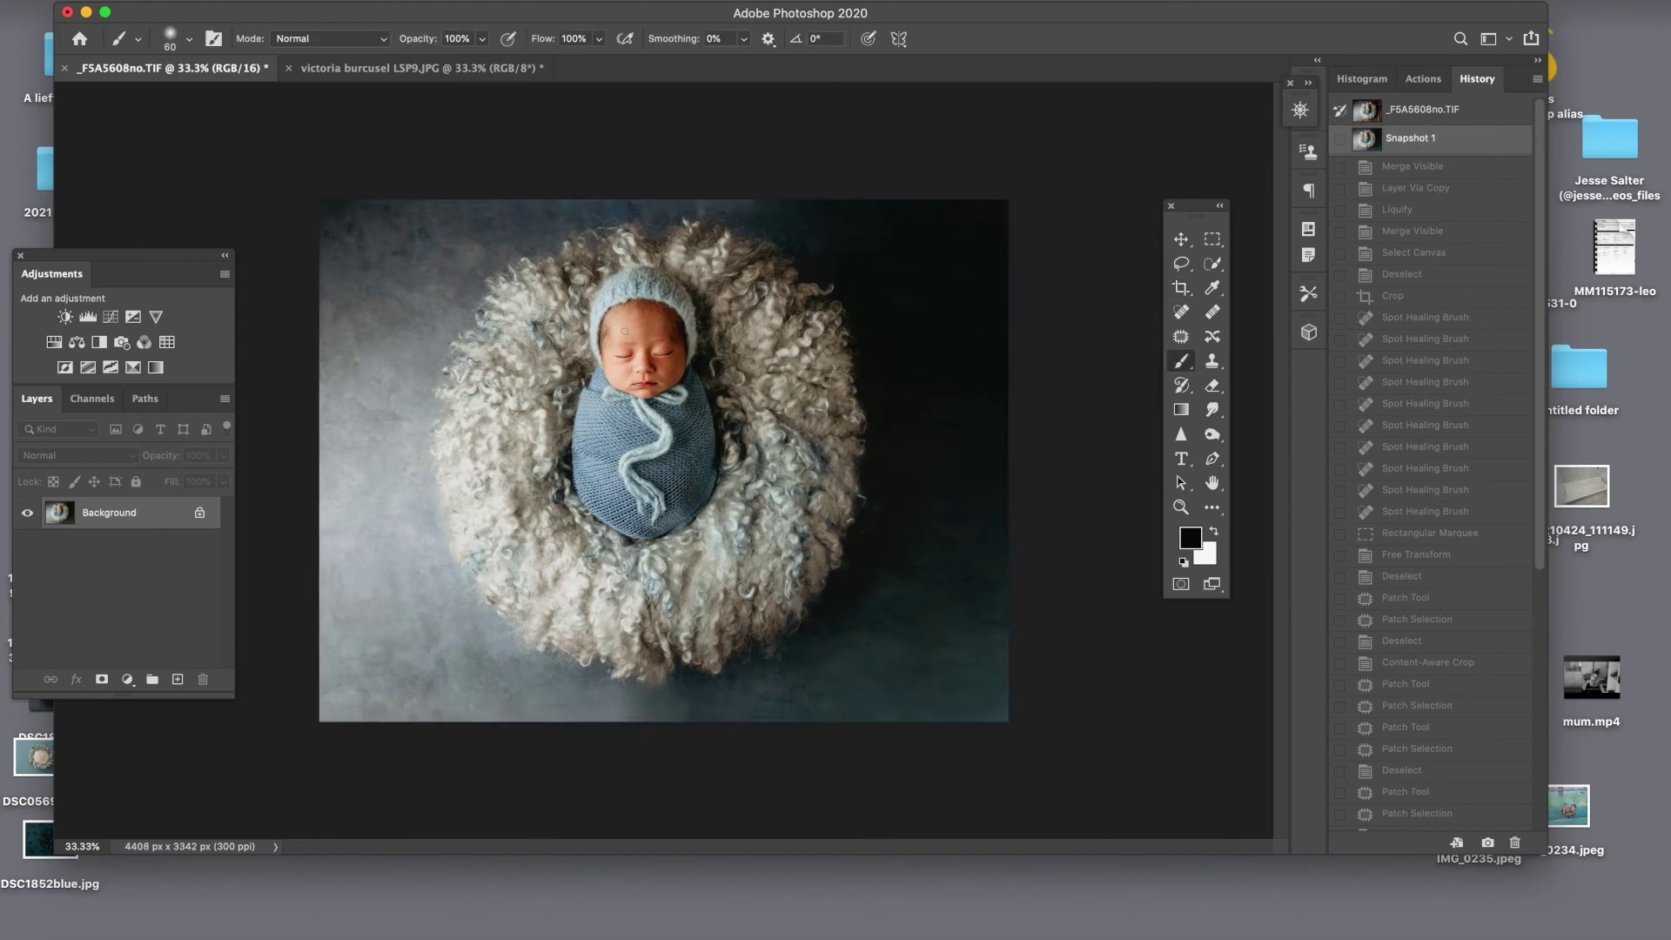
left_click(443, 72)
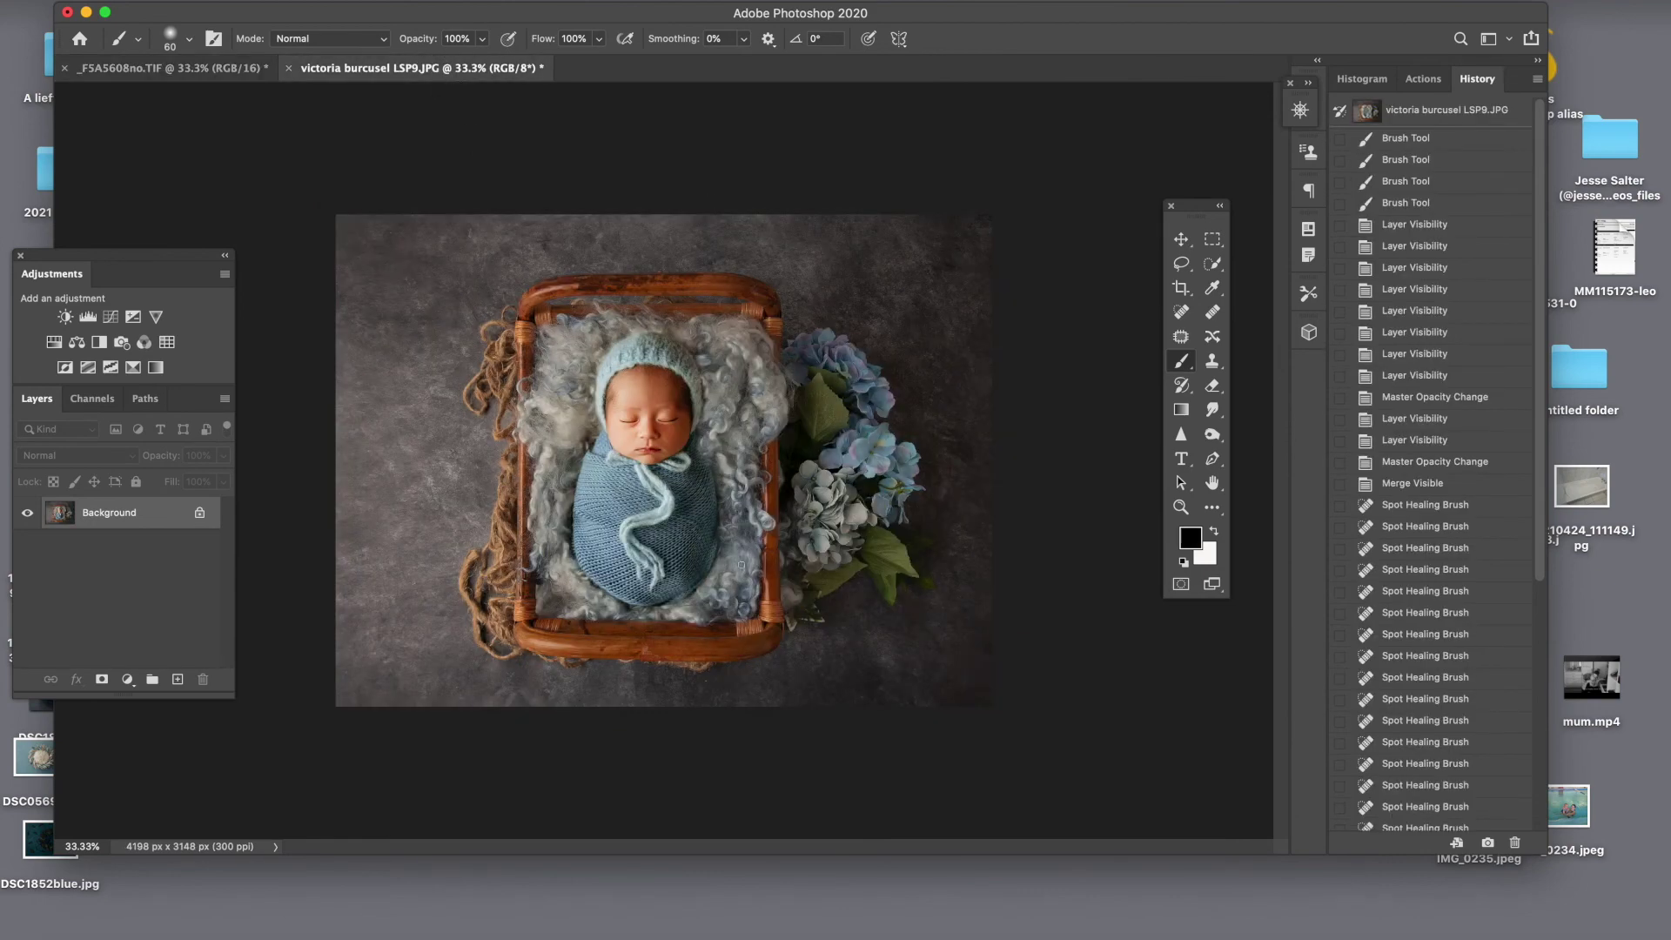